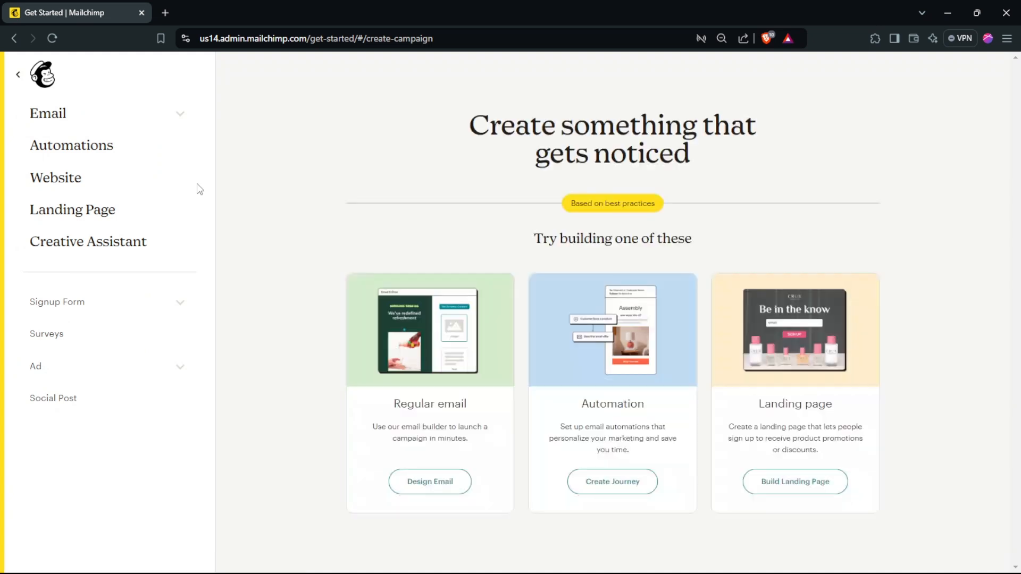
# Create a landing page named test for the influnex audience and begin designing it.
pyautogui.click(104, 216)
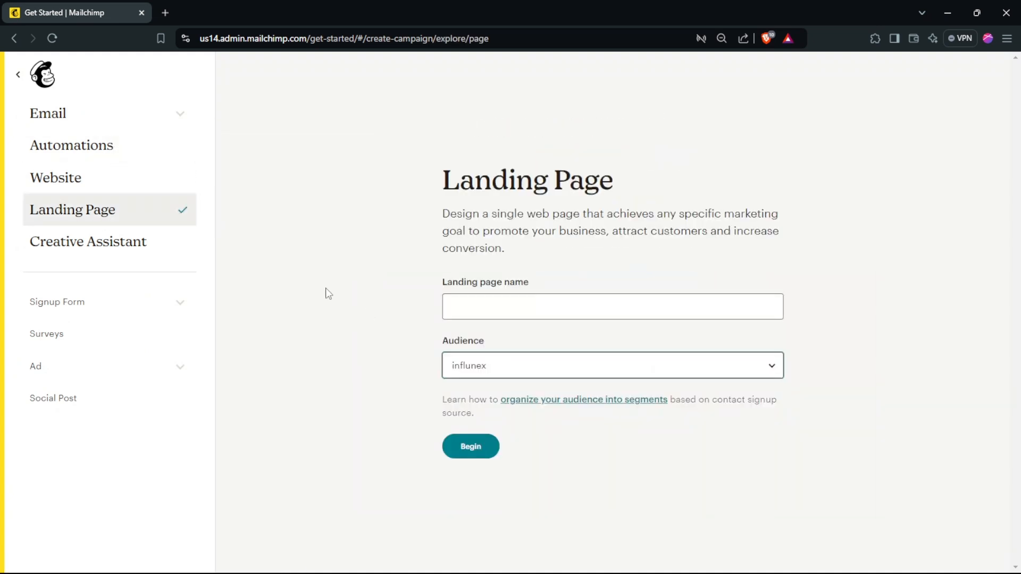
pyautogui.click(511, 306)
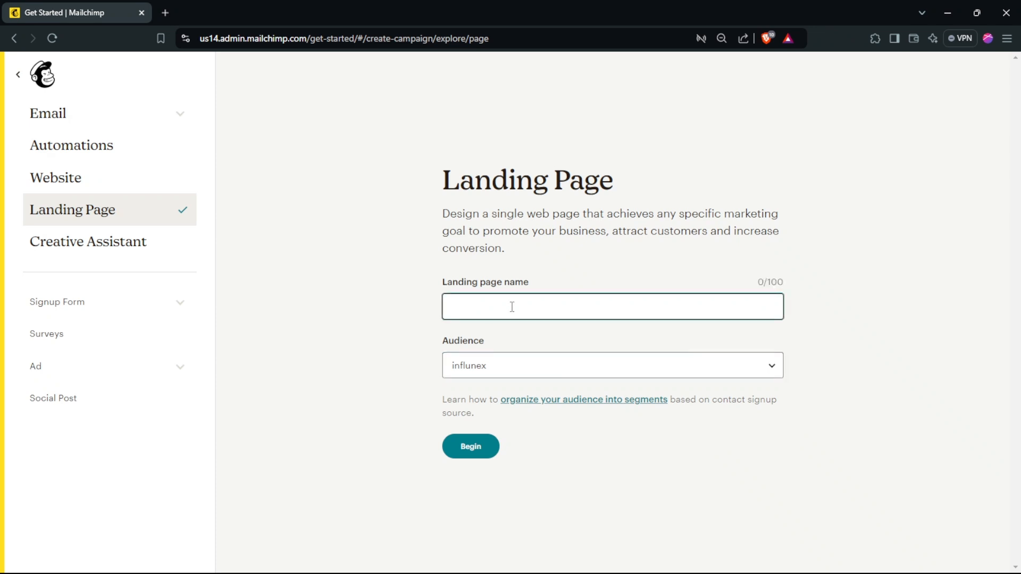
pyautogui.click(475, 441)
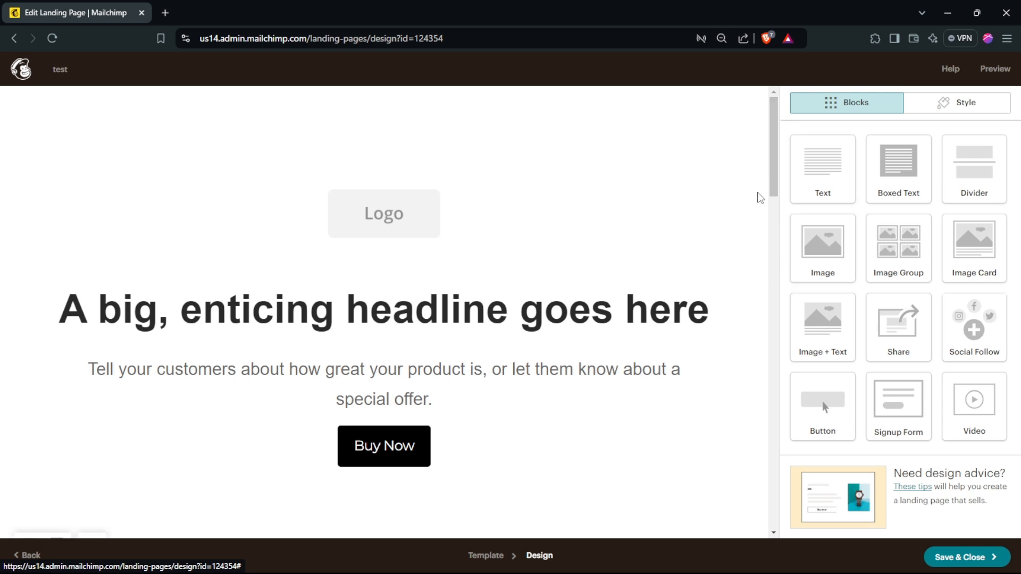
# Replace the placeholder logo above the headline with a laptop icon image.
pyautogui.click(759, 196)
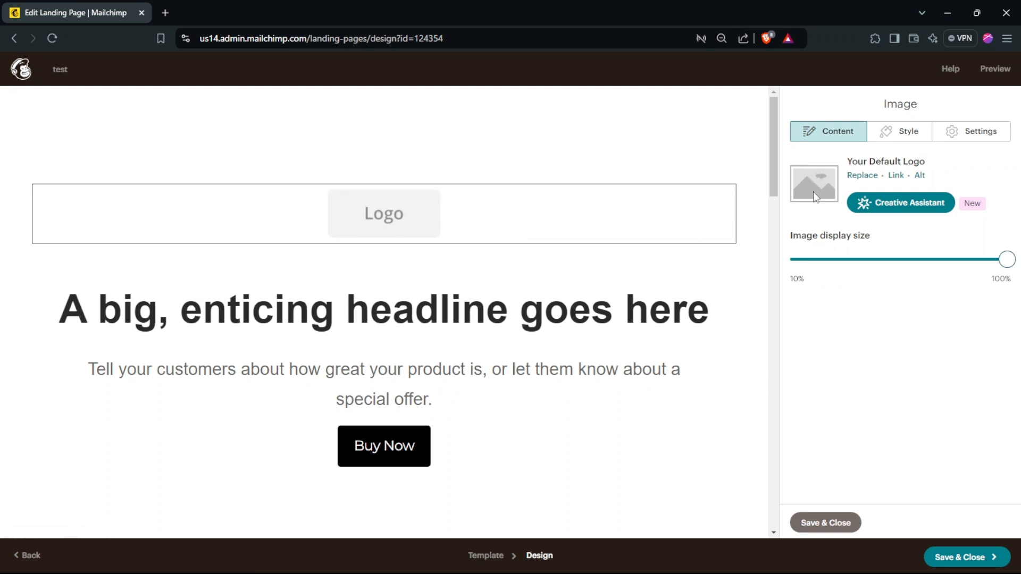
pyautogui.click(906, 132)
pyautogui.click(843, 132)
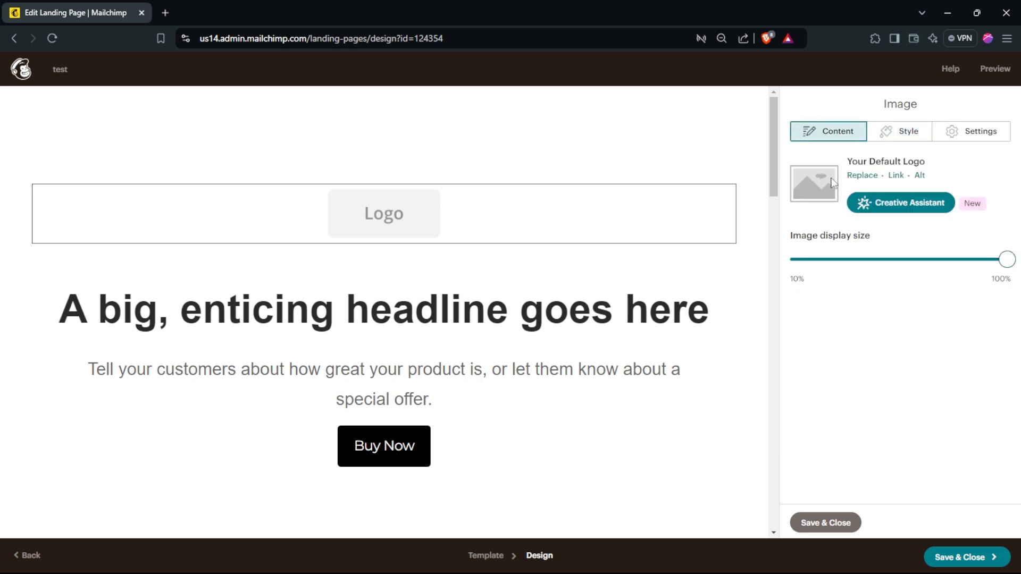
pyautogui.click(866, 201)
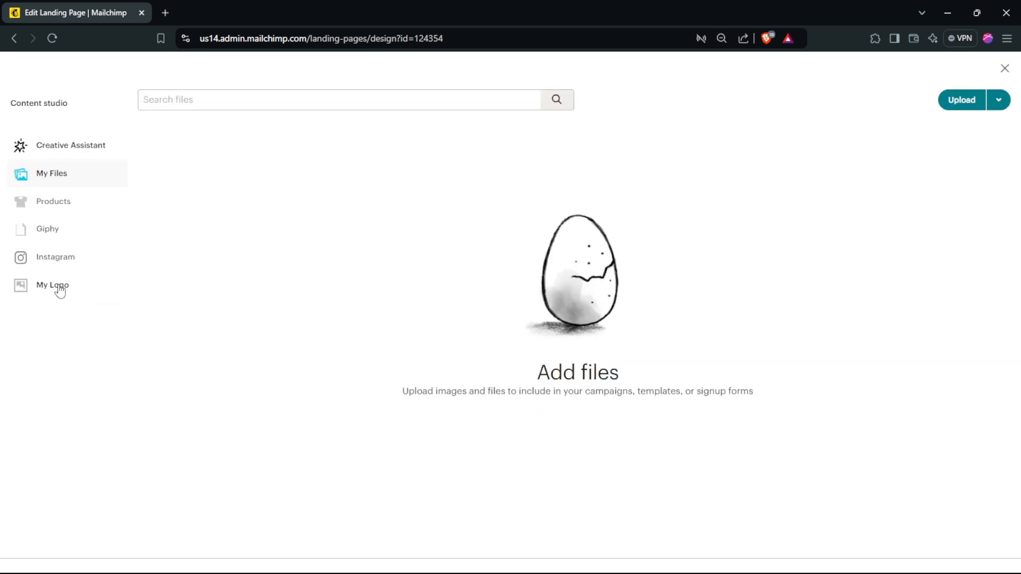
pyautogui.click(58, 290)
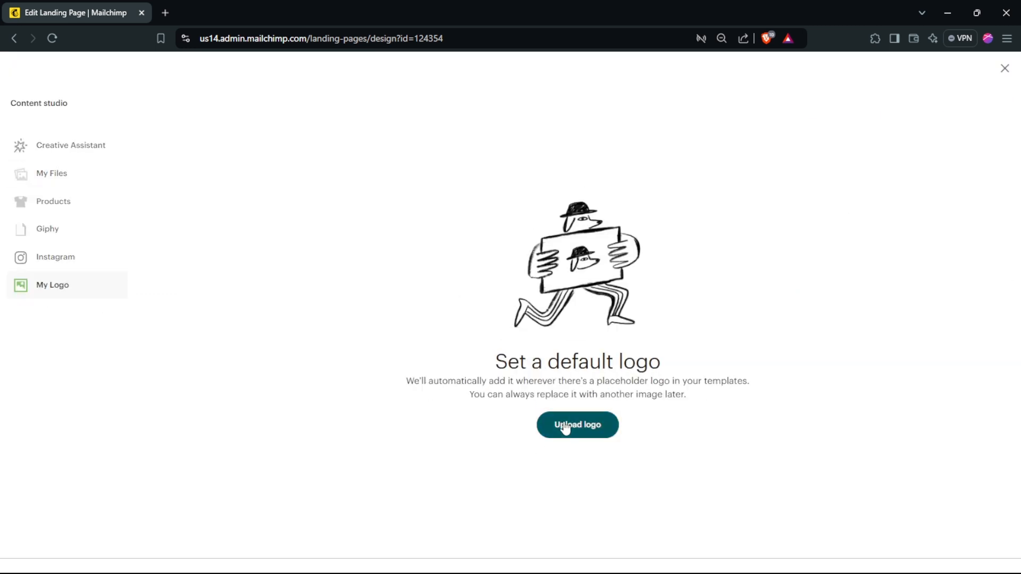
pyautogui.click(1002, 72)
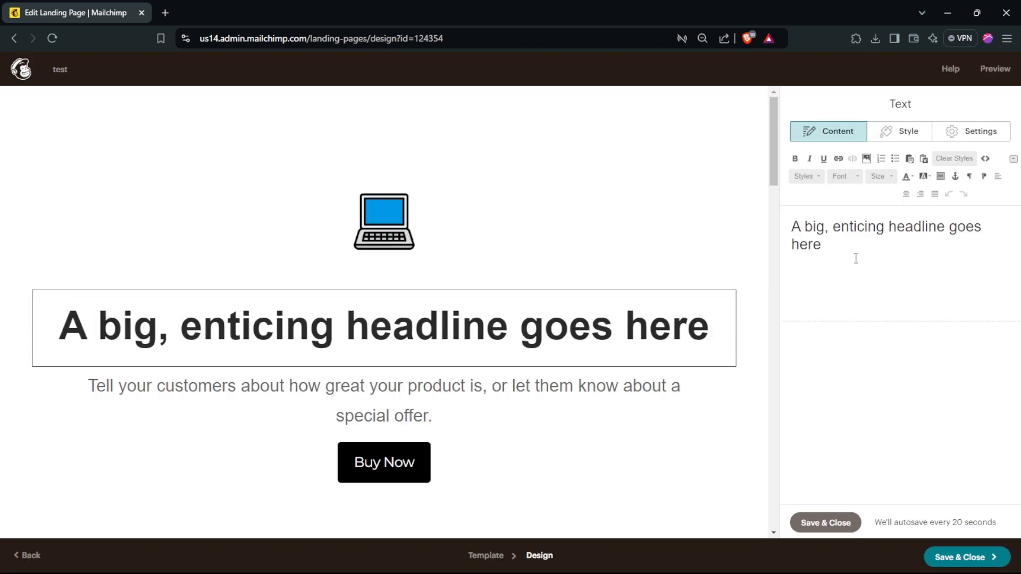
# Replace the headline text with "Experience Power and Elegance in One Sleek Package", without the quotation marks or the trailing blank line.
pyautogui.hotkey('ctrl', 'a')
pyautogui.write('"Experience Power and Elegance in One Sleek Package"')
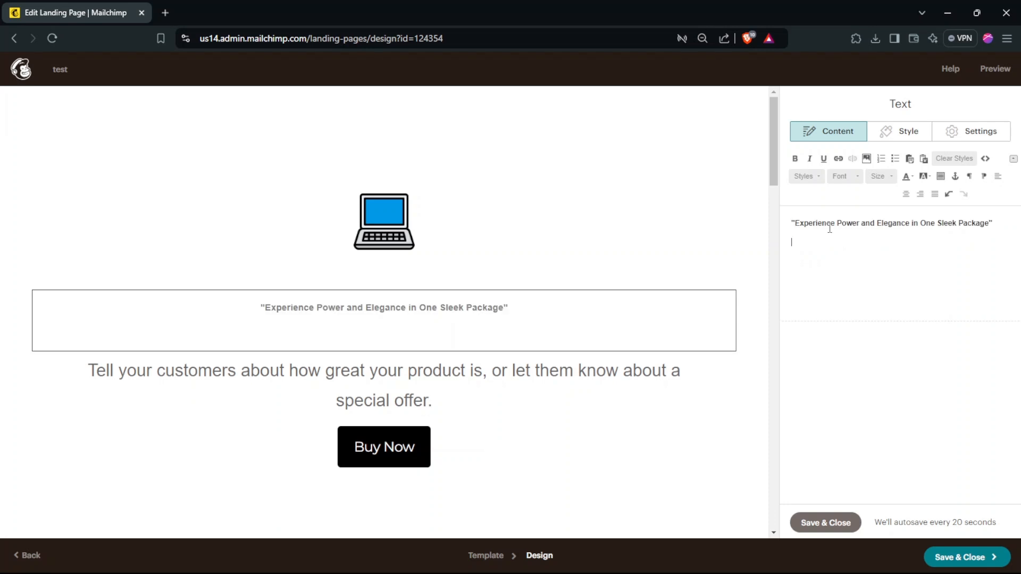
pyautogui.press('BackSpace')
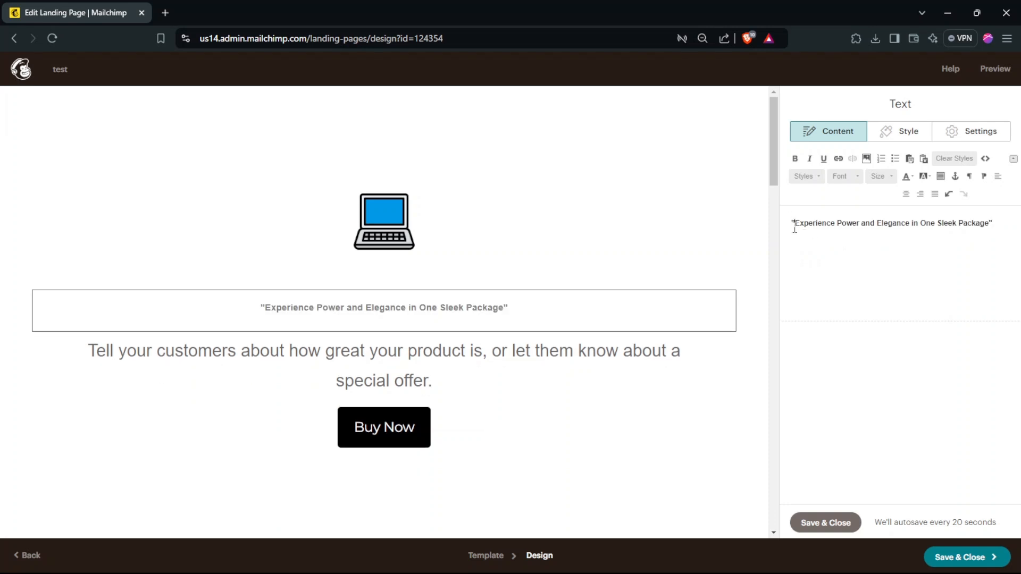
pyautogui.click(794, 224)
pyautogui.press('BackSpace')
pyautogui.press('BackSpace')
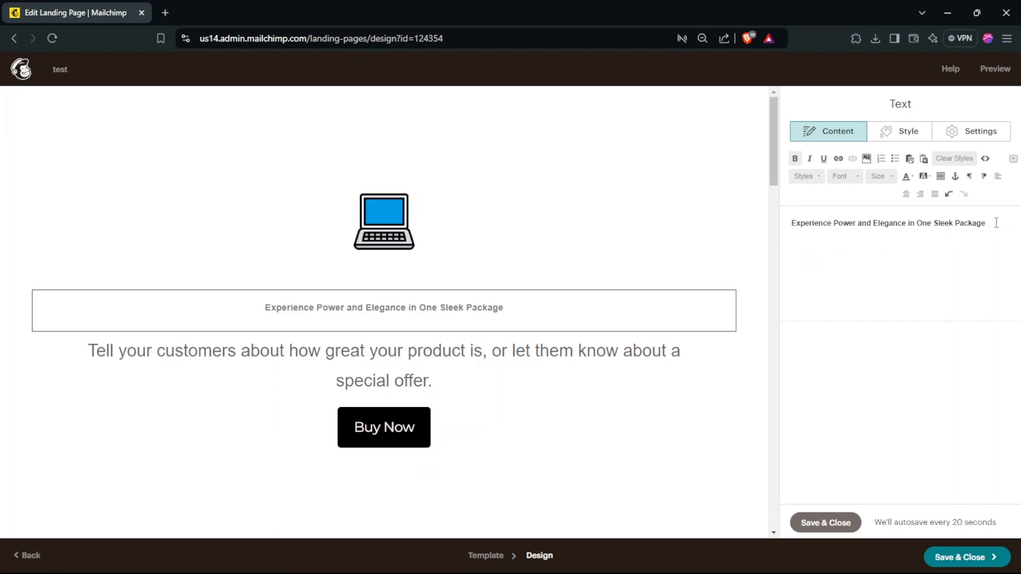
# Format the whole headline as heading 1 and set its font to Roboto.
pyautogui.hotkey('ctrl', 'a')
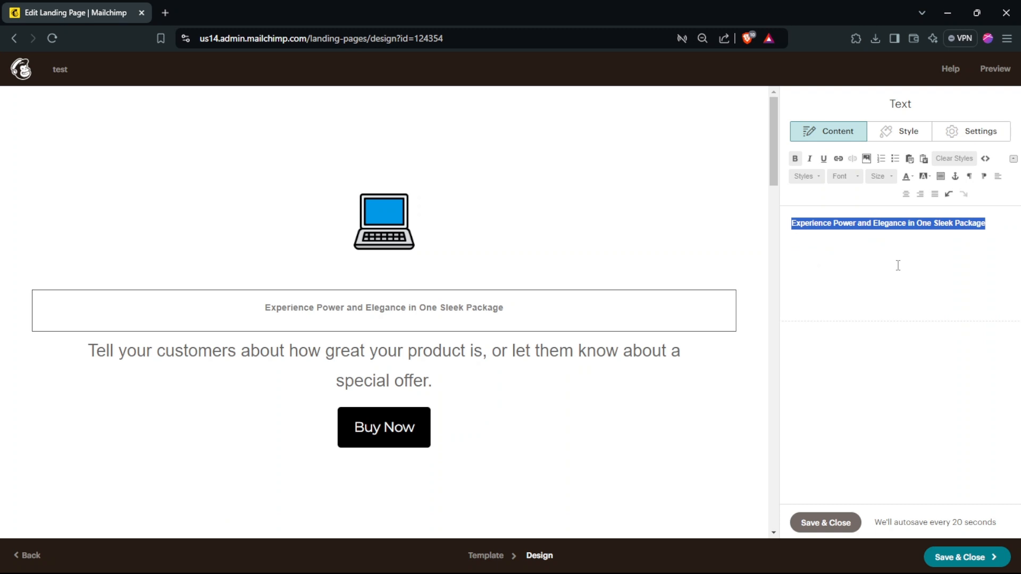
pyautogui.click(804, 178)
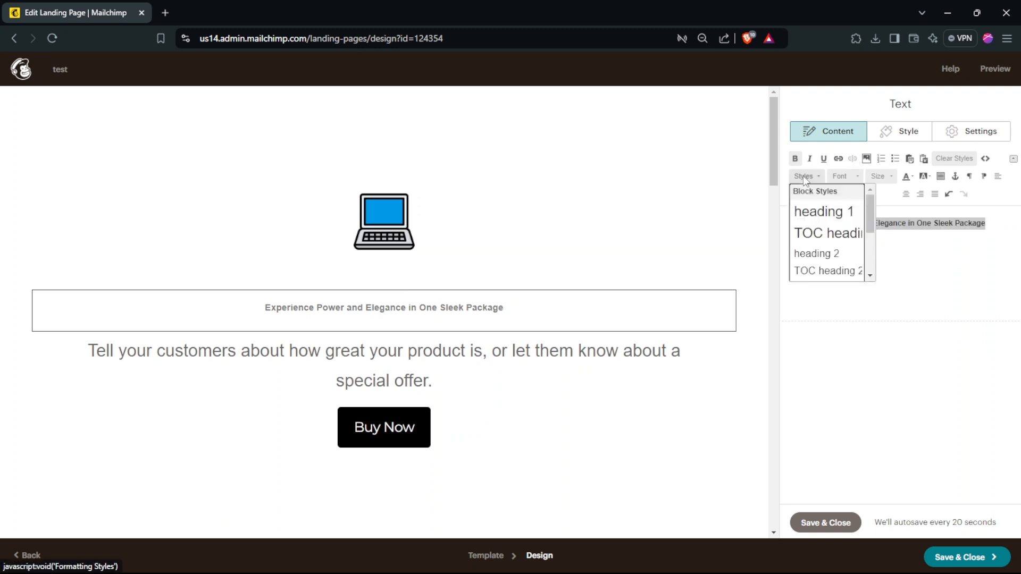
pyautogui.click(804, 212)
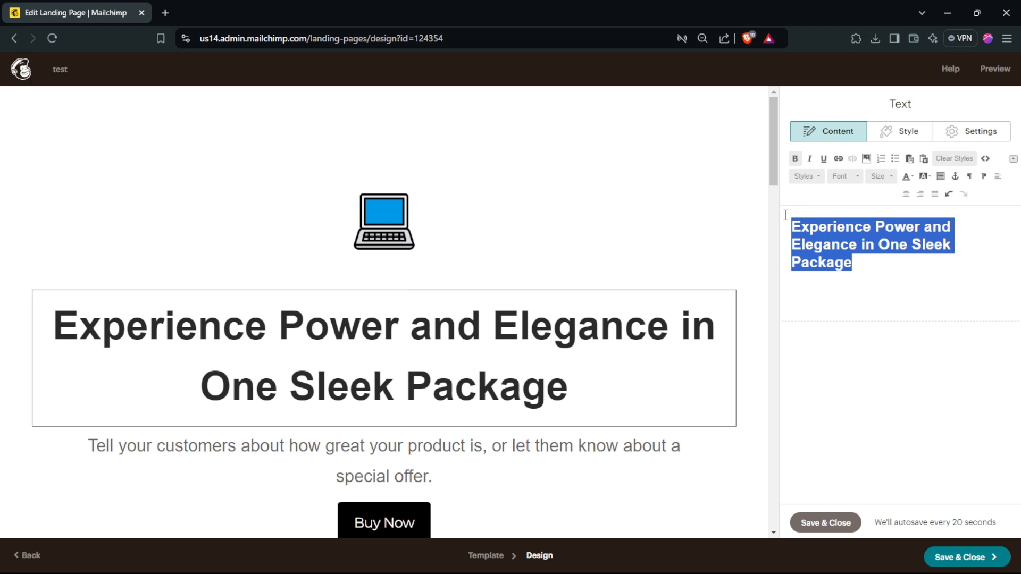
pyautogui.moveTo(775, 149); pyautogui.dragTo(775, 162)
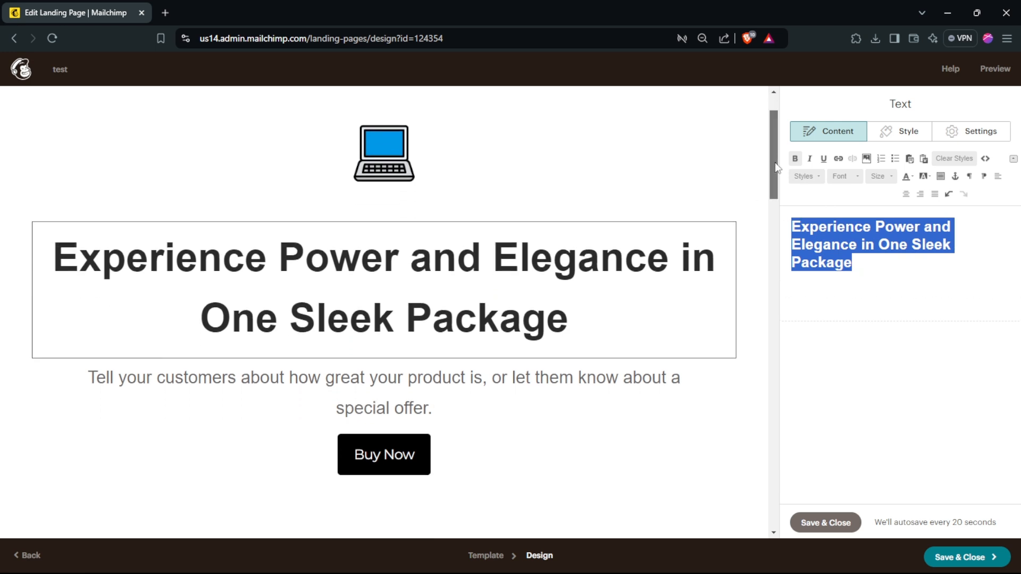
pyautogui.click(840, 178)
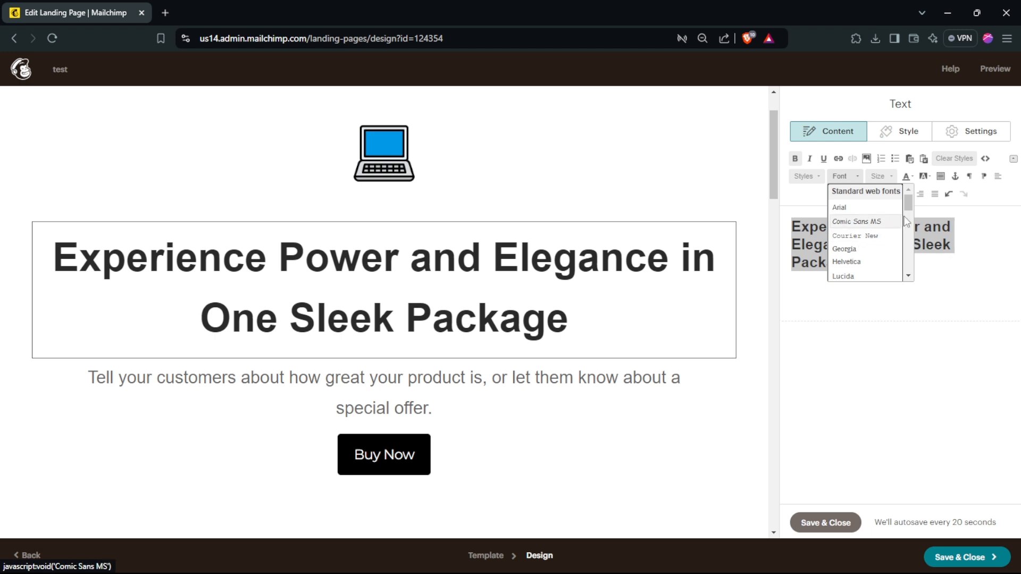
pyautogui.moveTo(912, 203); pyautogui.dragTo(906, 252)
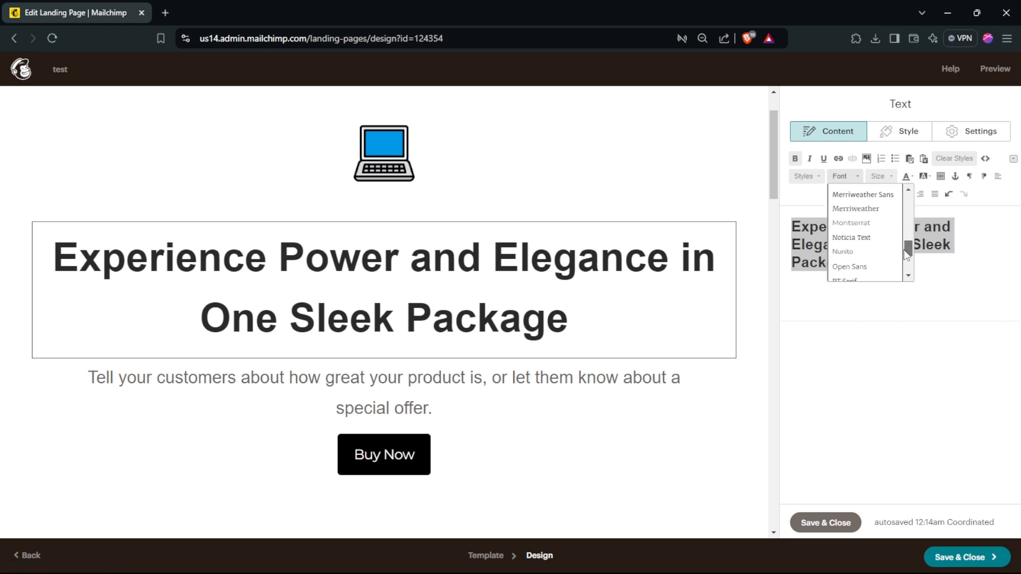
pyautogui.click(873, 252)
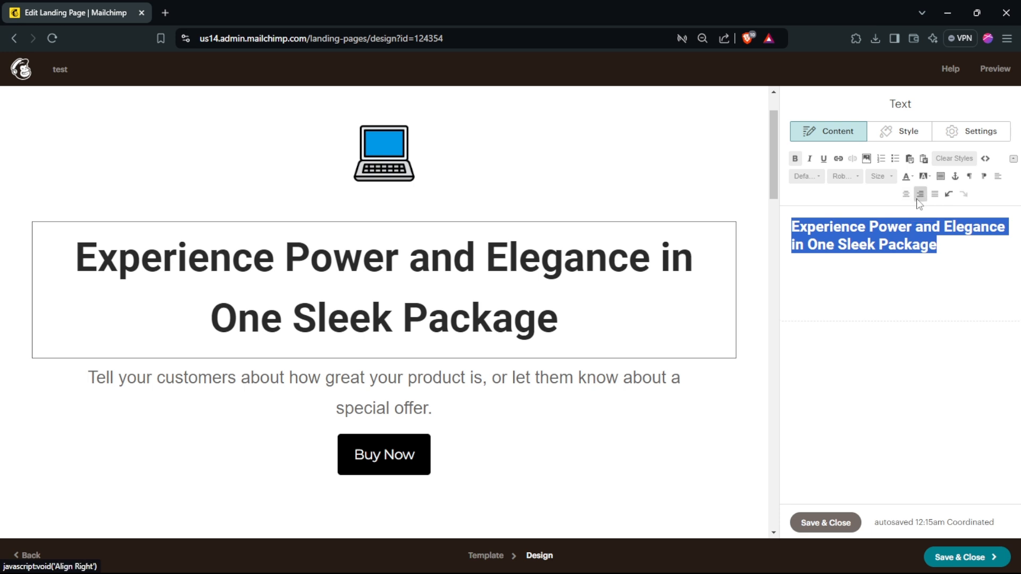
# Try right and justified alignment on the headline, and settle on centre alignment.
pyautogui.click(907, 197)
pyautogui.click(920, 194)
pyautogui.click(935, 194)
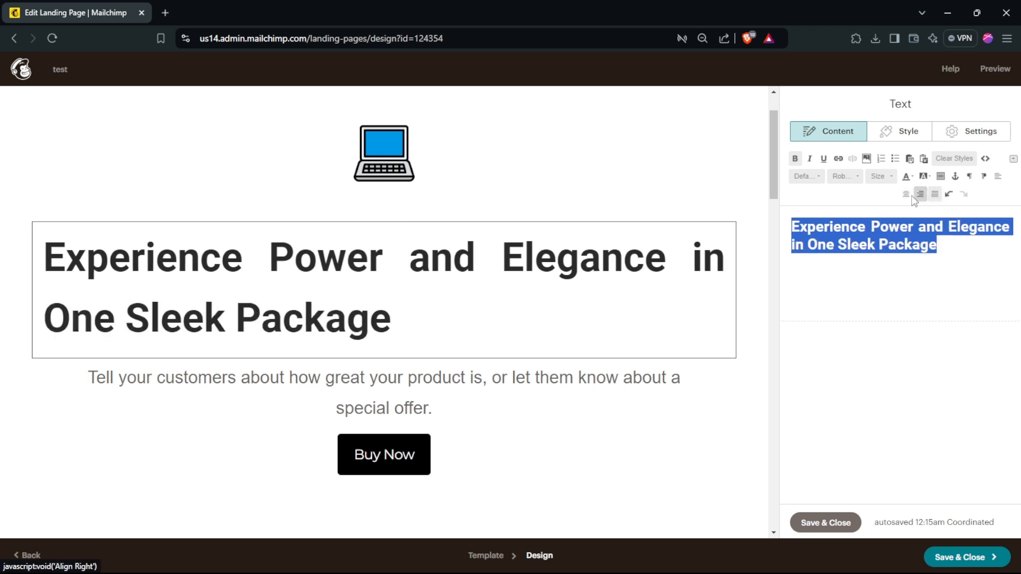
pyautogui.click(906, 195)
pyautogui.click(921, 195)
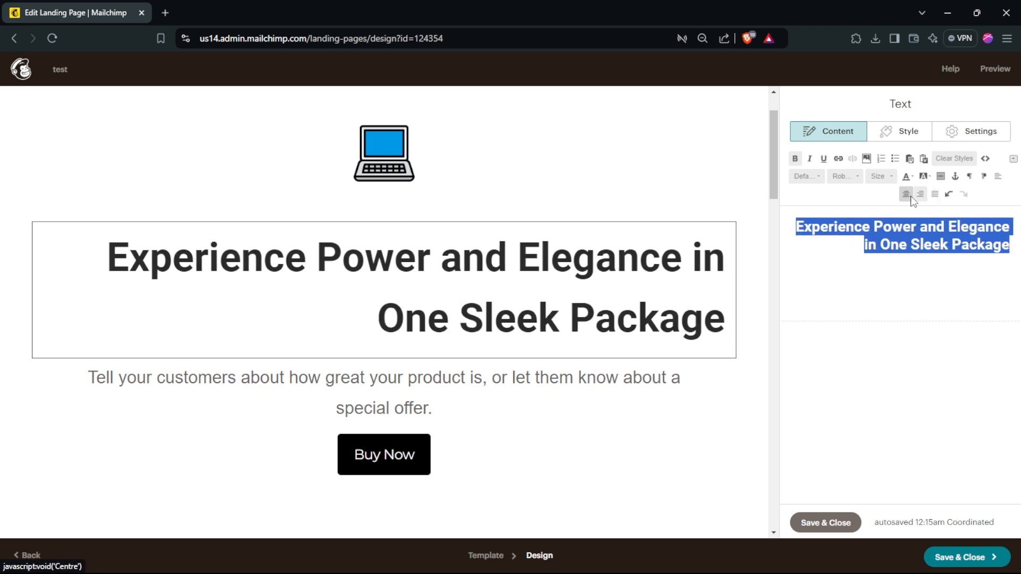
pyautogui.click(906, 195)
pyautogui.click(907, 177)
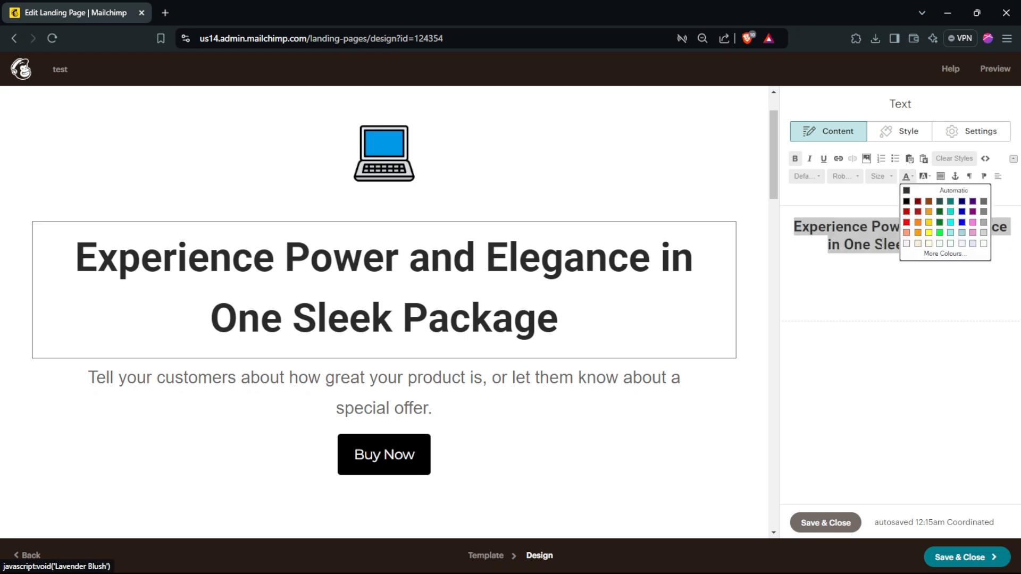
pyautogui.click(881, 242)
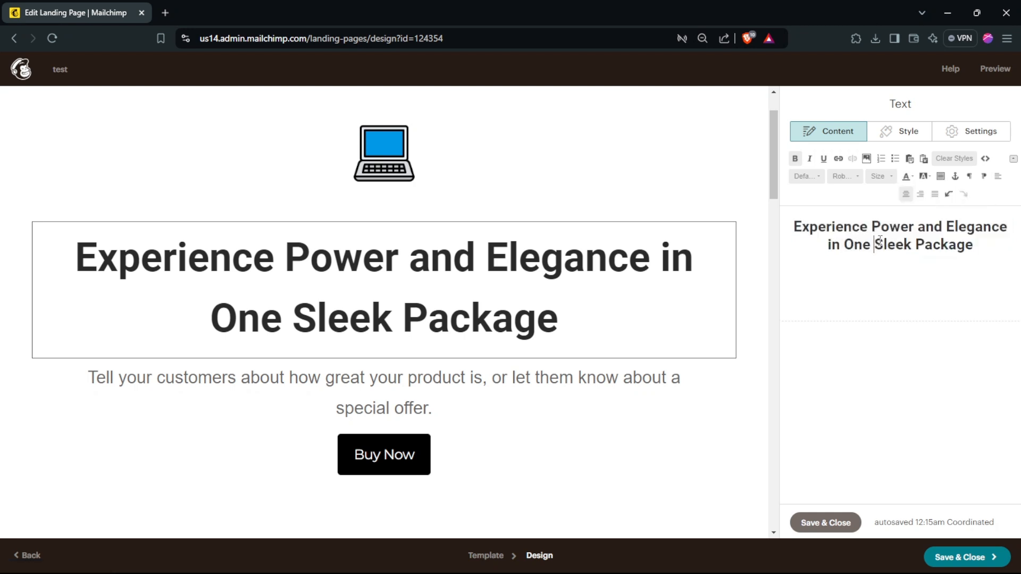
pyautogui.tripleClick(880, 242)
pyautogui.click(923, 176)
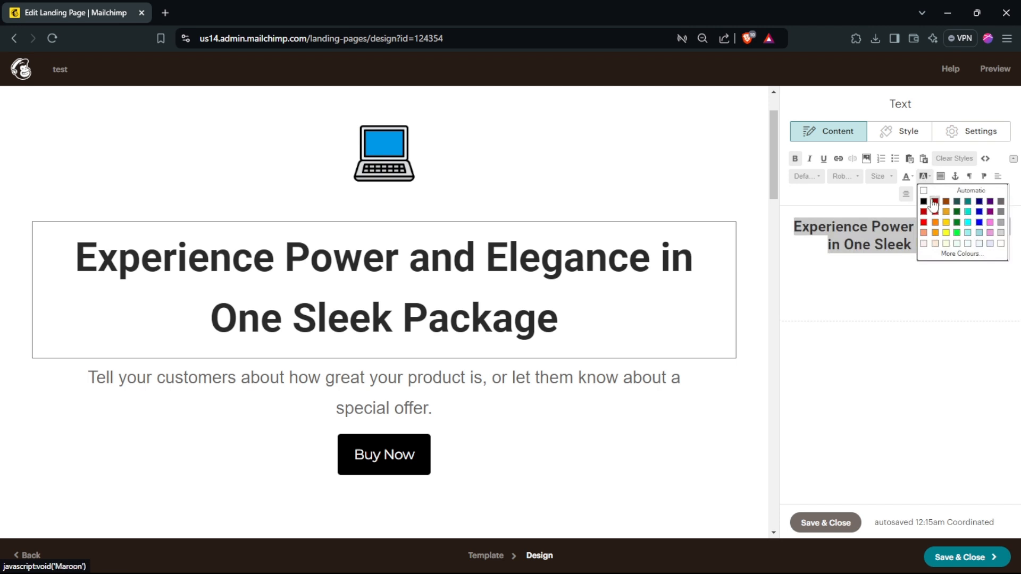
pyautogui.click(941, 244)
pyautogui.tripleClick(889, 234)
# Replace the paragraph below the headline with "Introducing the all-new UltraSlim X2 - Your ultimate companion for work, play, and everything in between.", without quotation marks.
pyautogui.scroll(-3, 256, 235)
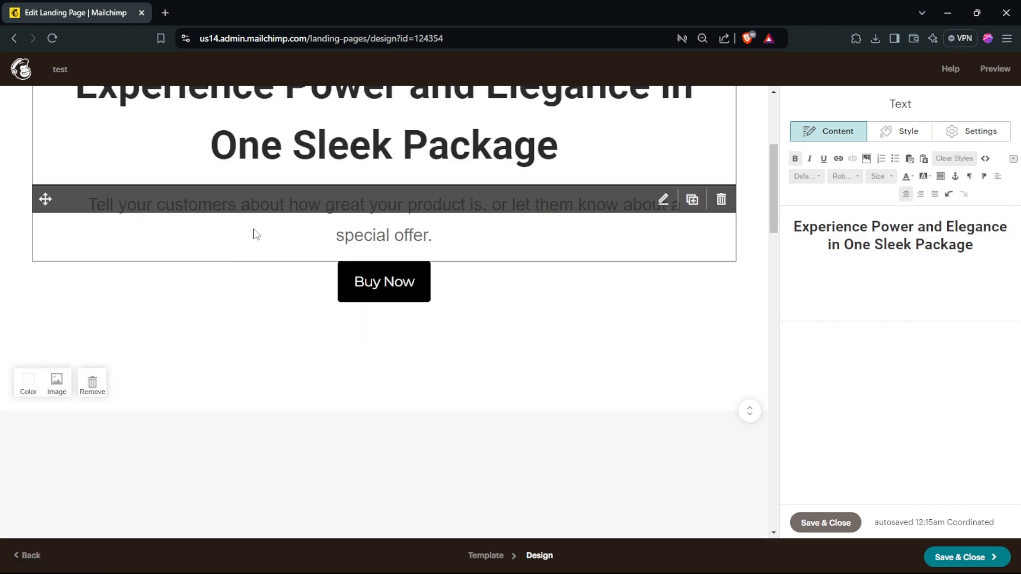
pyautogui.click(287, 240)
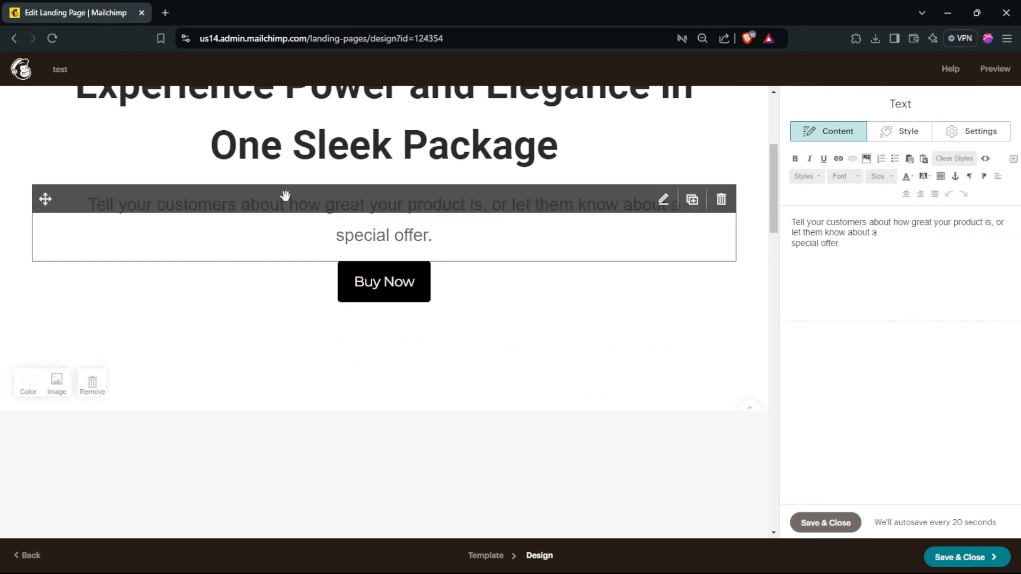
pyautogui.tripleClick(837, 233)
pyautogui.click(860, 224)
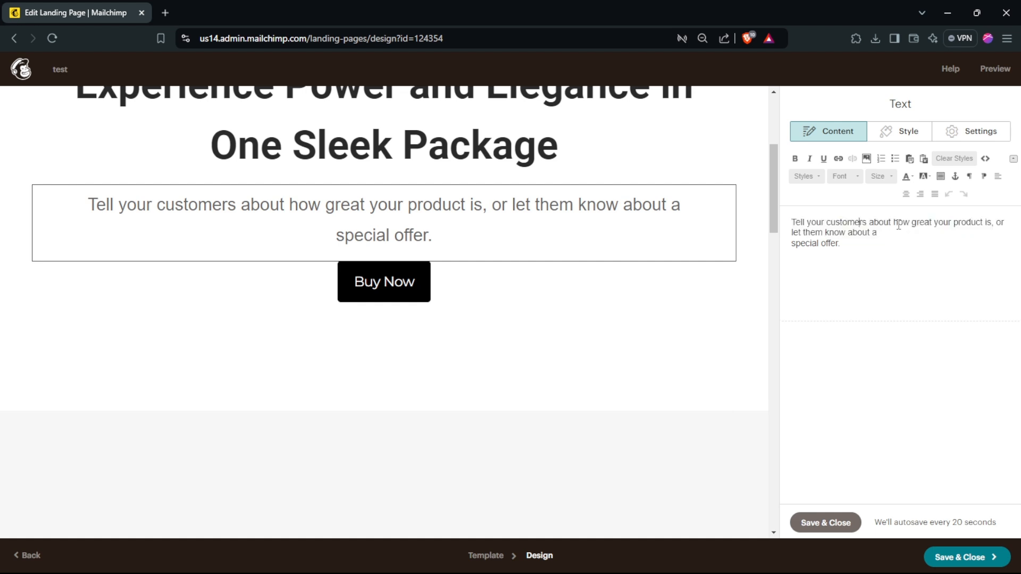
pyautogui.moveTo(804, 223); pyautogui.dragTo(980, 269)
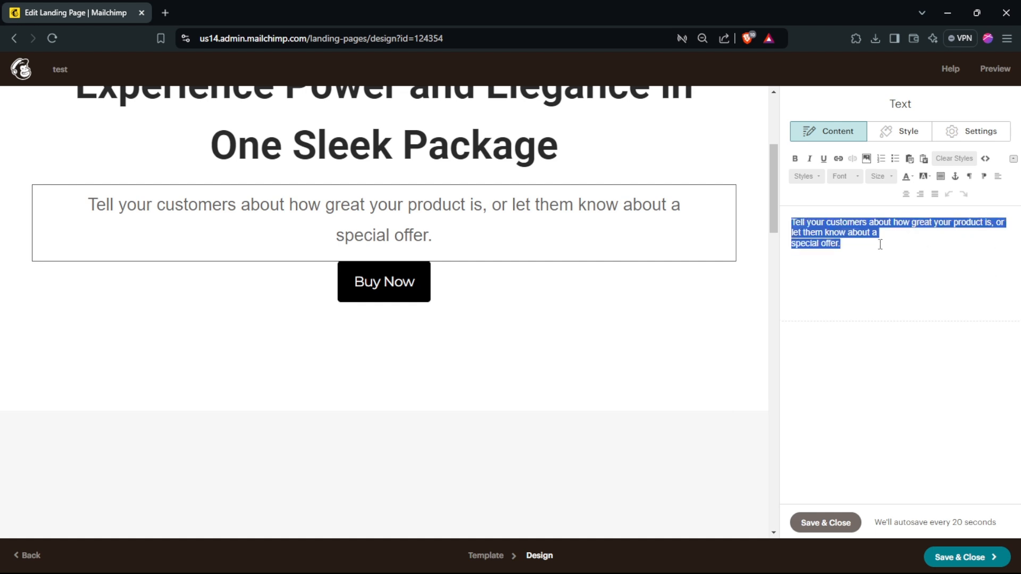
pyautogui.write('"Introducing the all-new UltraSlim X2 - Your ultimate companion for work, play, and everything in between."')
pyautogui.press('BackSpace')
pyautogui.press('BackSpace')
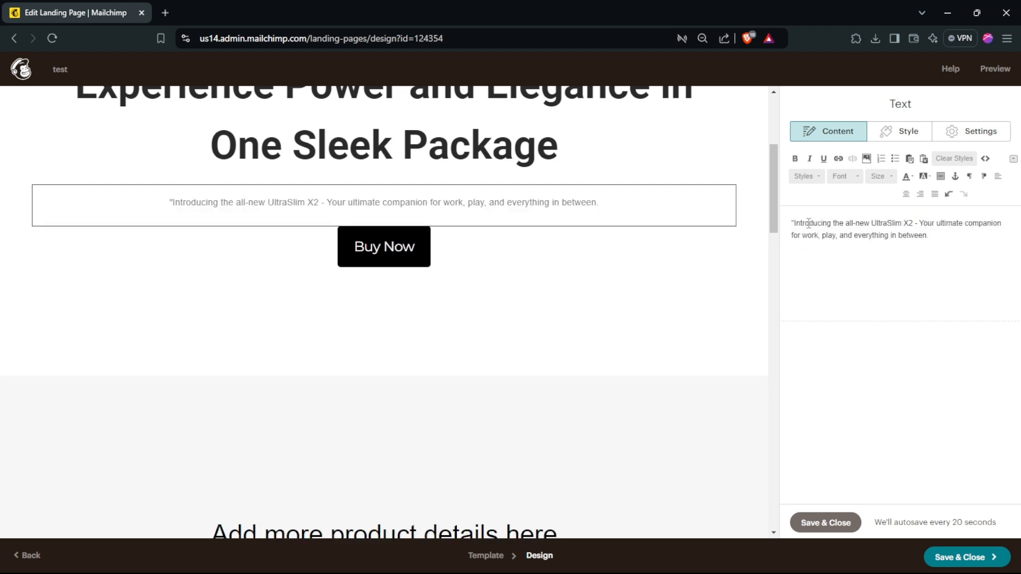
pyautogui.press('BackSpace')
# Try the TOC heading 1 and heading 4 styles on the paragraph below the headline, and settle on heading 2.
pyautogui.hotkey('ctrl', 'a')
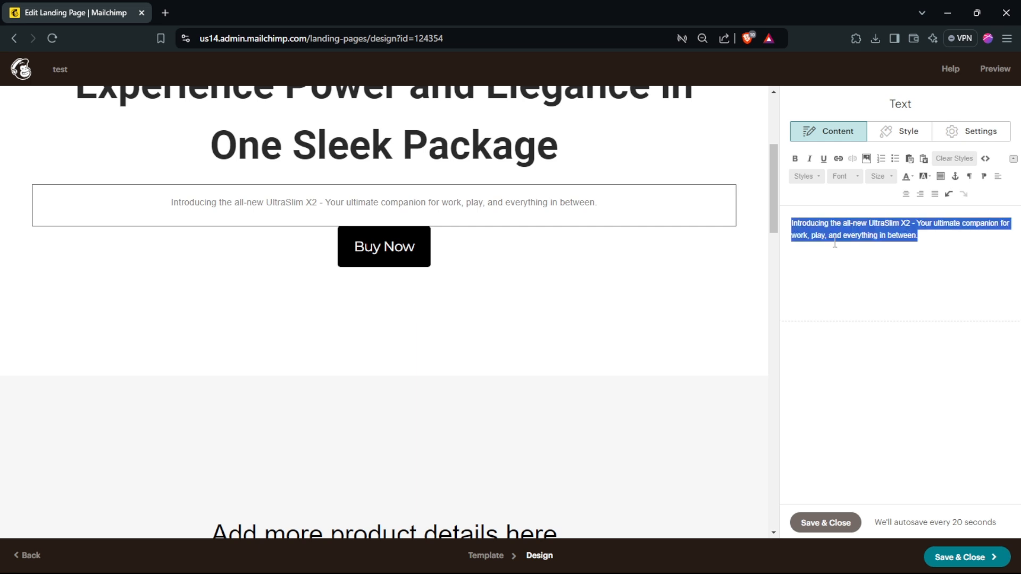
pyautogui.click(810, 177)
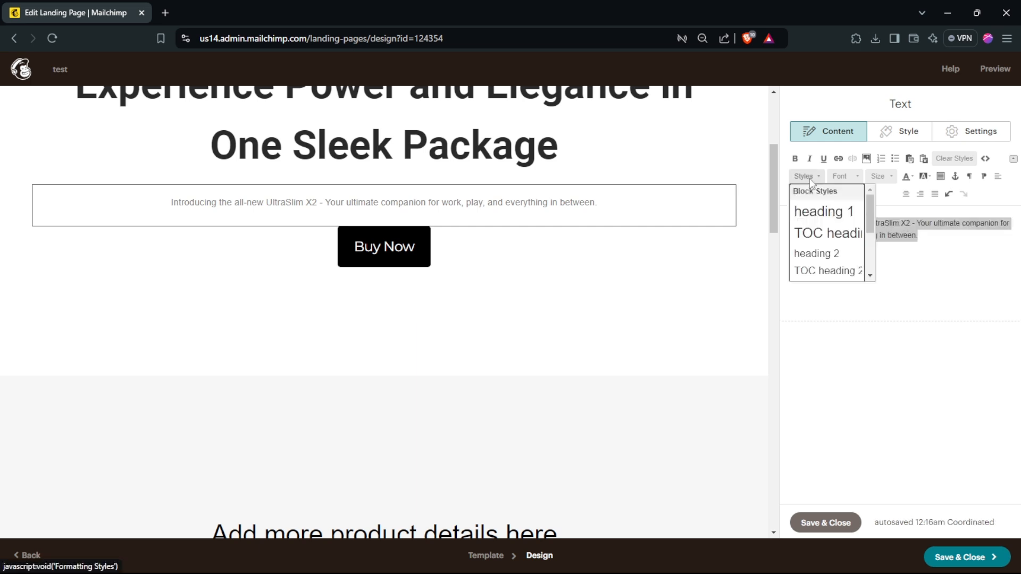
pyautogui.click(808, 233)
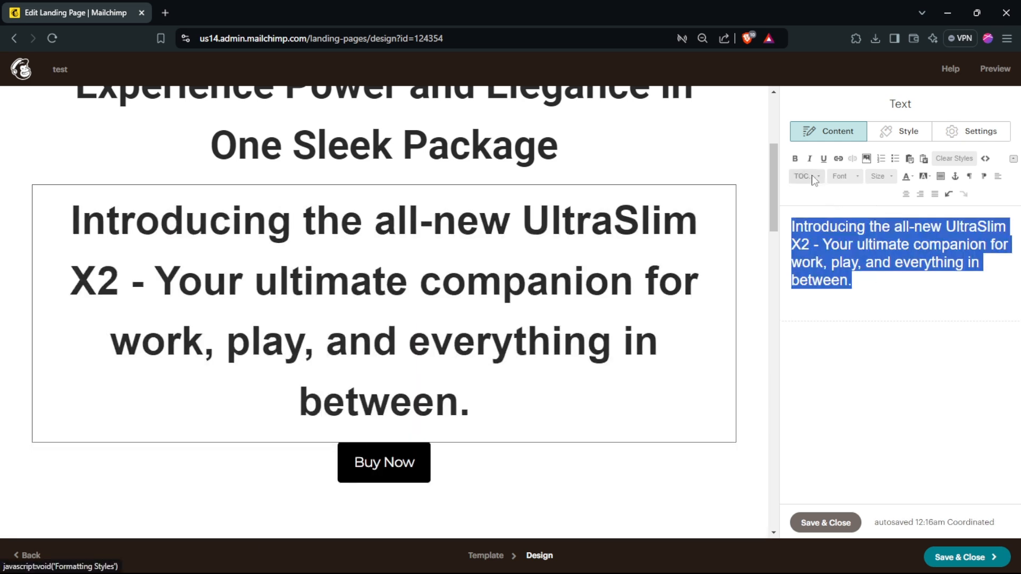
pyautogui.click(806, 176)
pyautogui.moveTo(870, 209); pyautogui.dragTo(870, 252)
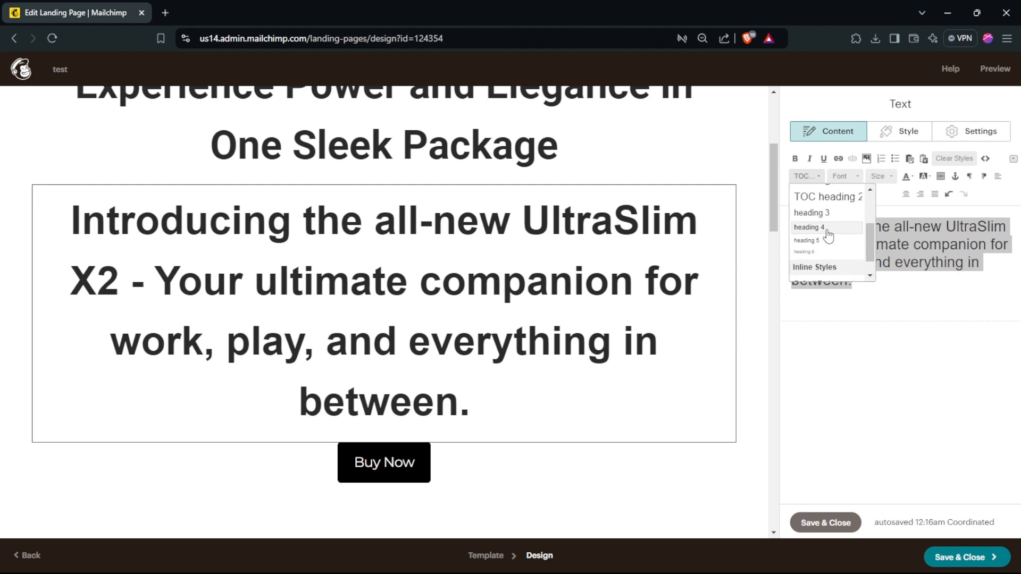
pyautogui.click(826, 230)
pyautogui.click(820, 177)
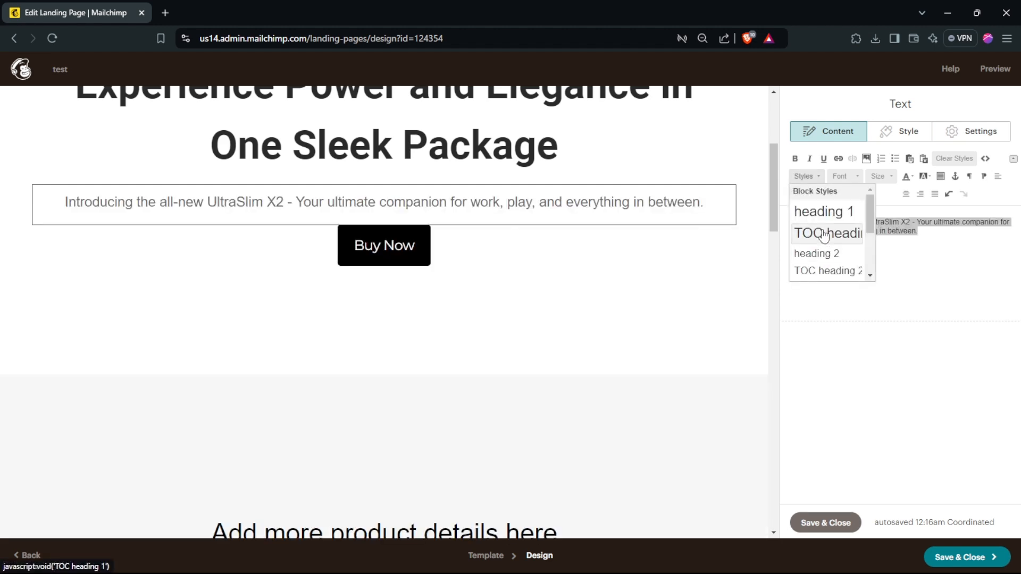
pyautogui.click(822, 254)
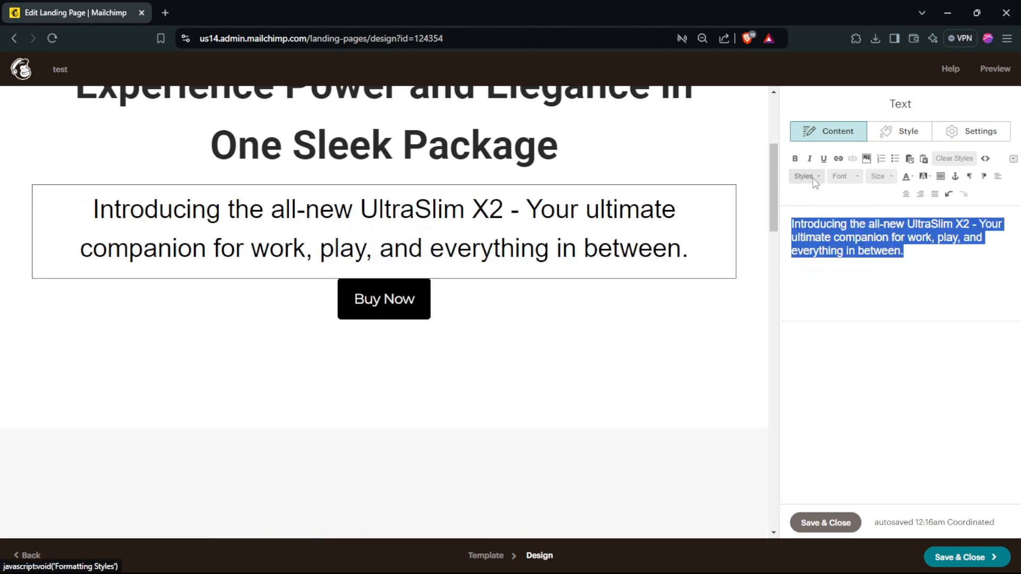
# Try the Arial and Georgia fonts on the paragraph below the headline.
pyautogui.click(848, 178)
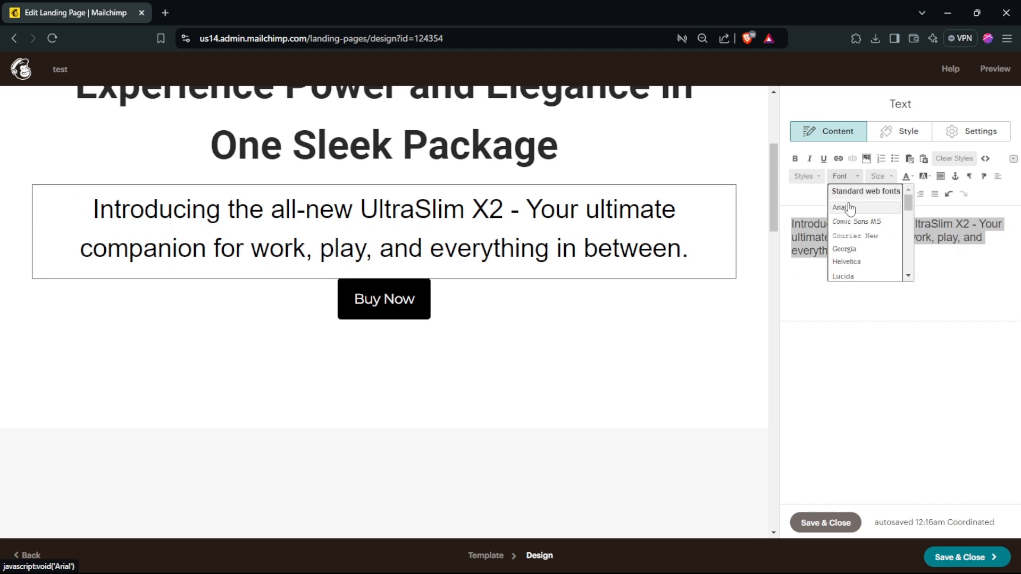
pyautogui.click(847, 206)
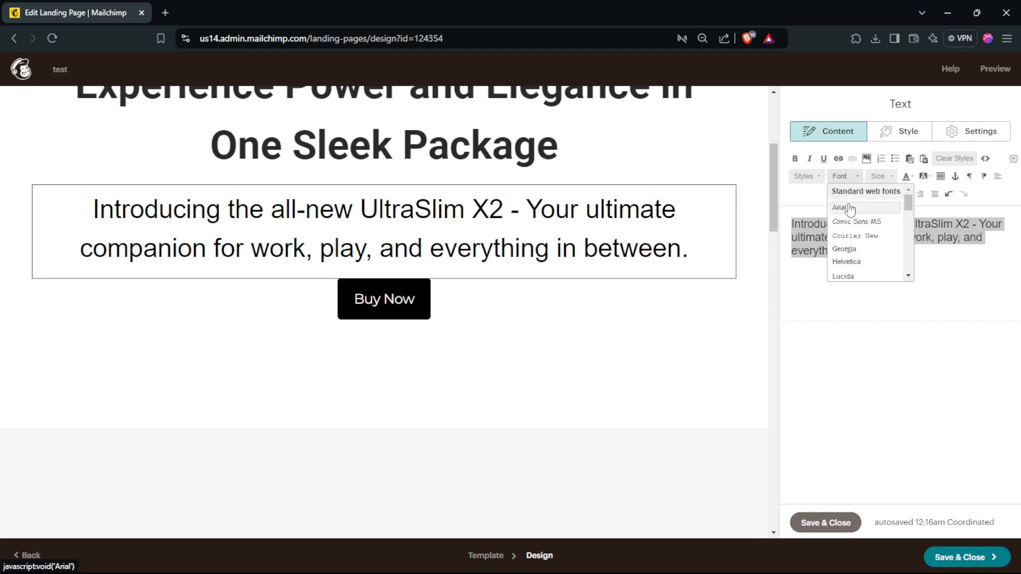
pyautogui.click(847, 179)
pyautogui.click(872, 249)
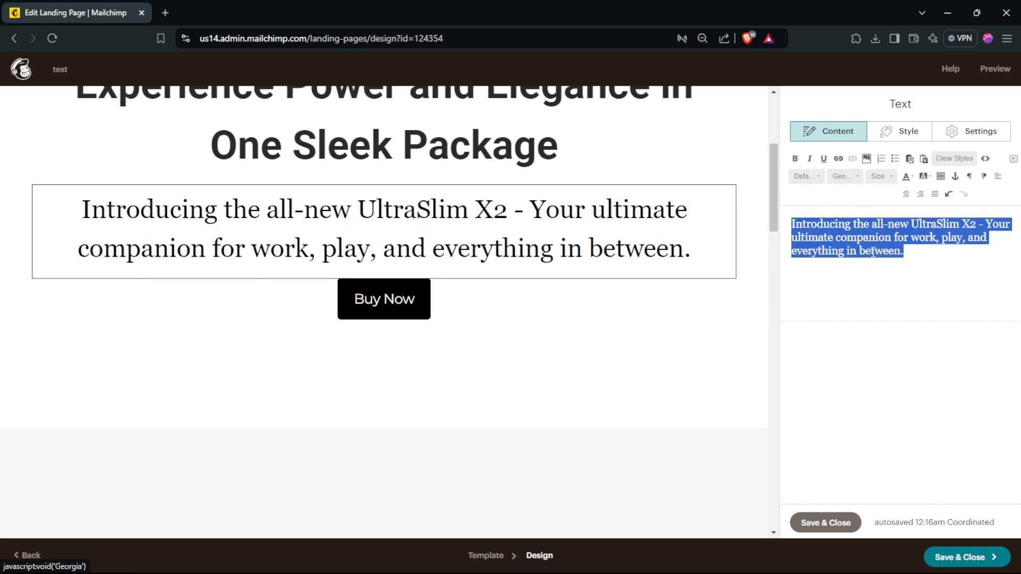
# Change the Buy Now button's text to "Shop now" and expand its advanced link options.
pyautogui.click(369, 311)
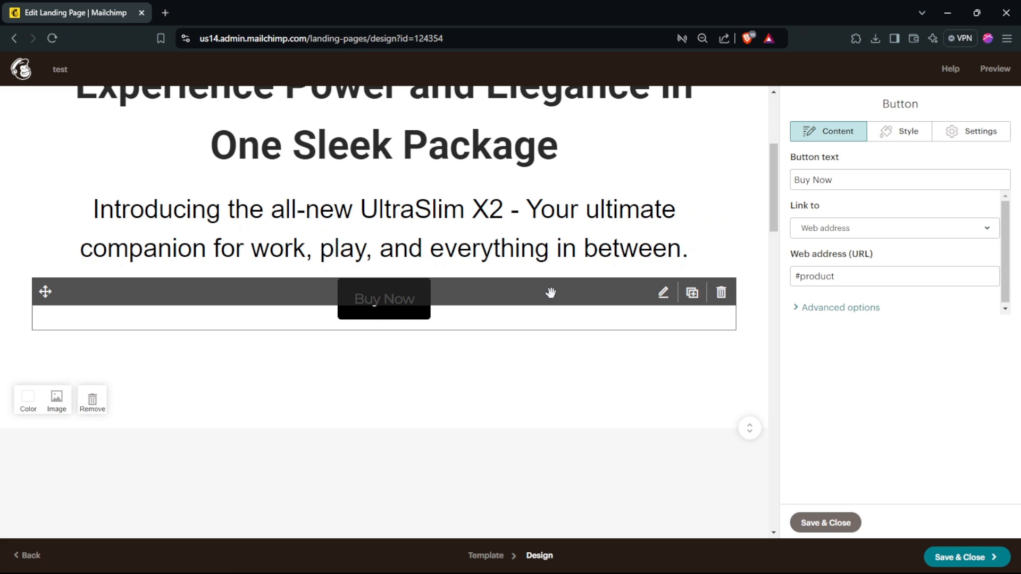
pyautogui.click(839, 229)
pyautogui.click(813, 134)
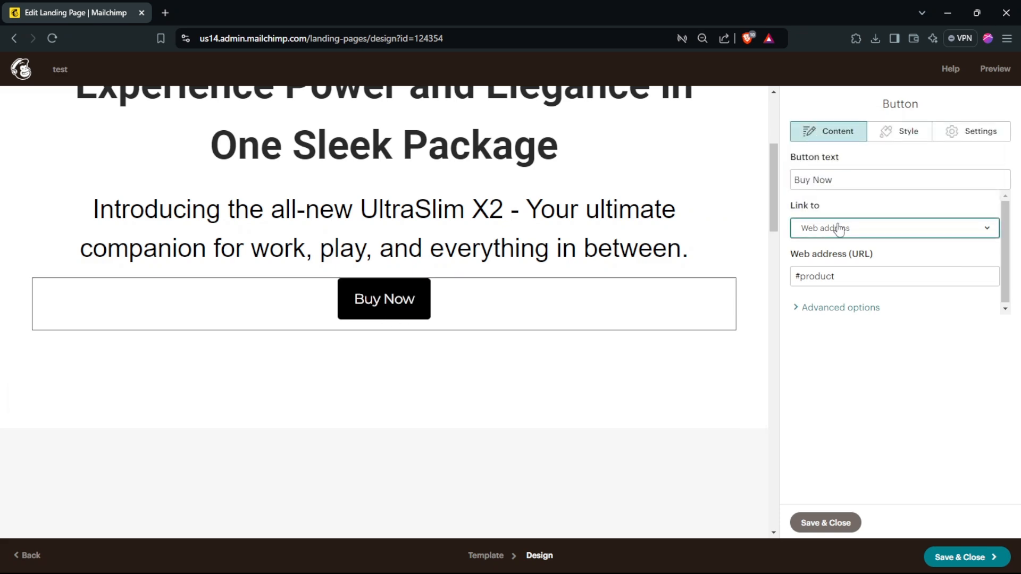
pyautogui.tripleClick(824, 276)
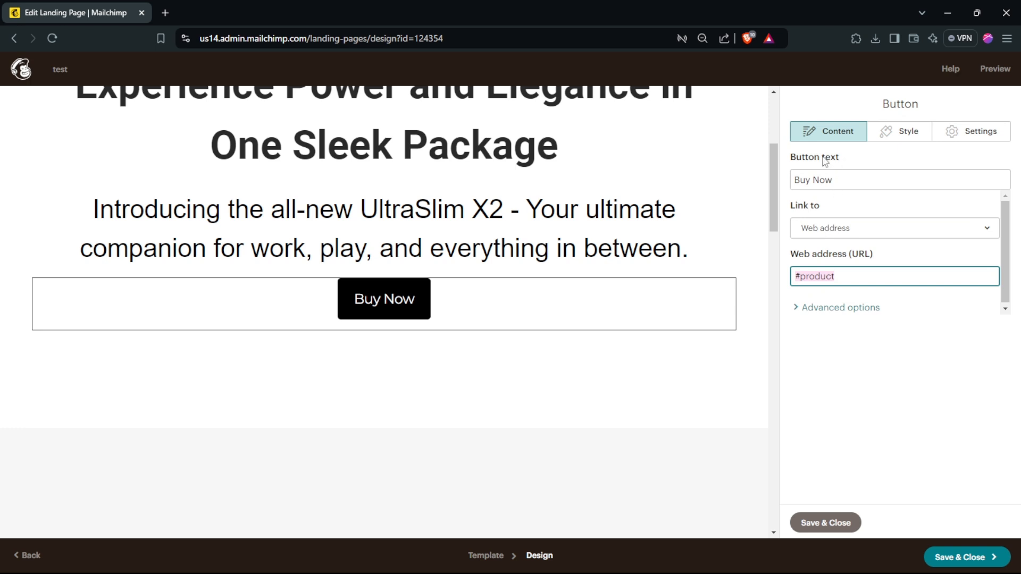
pyautogui.tripleClick(812, 175)
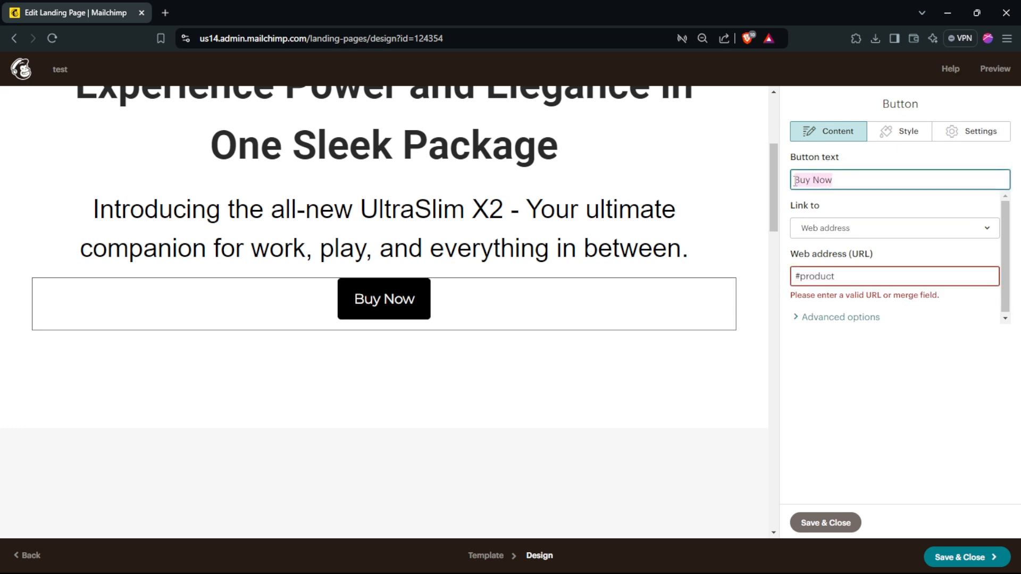
pyautogui.press('BackSpace')
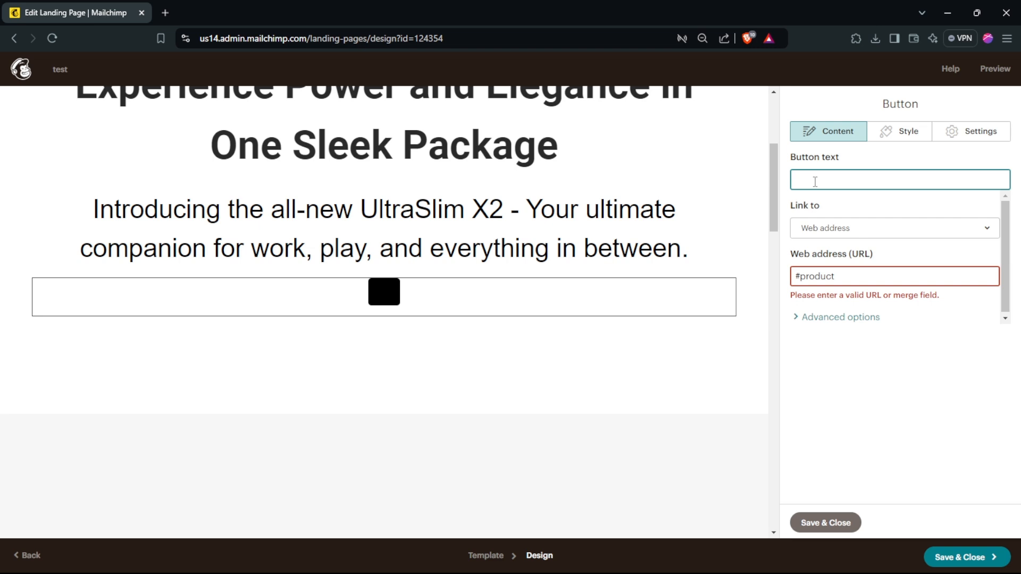
pyautogui.write('Shop now')
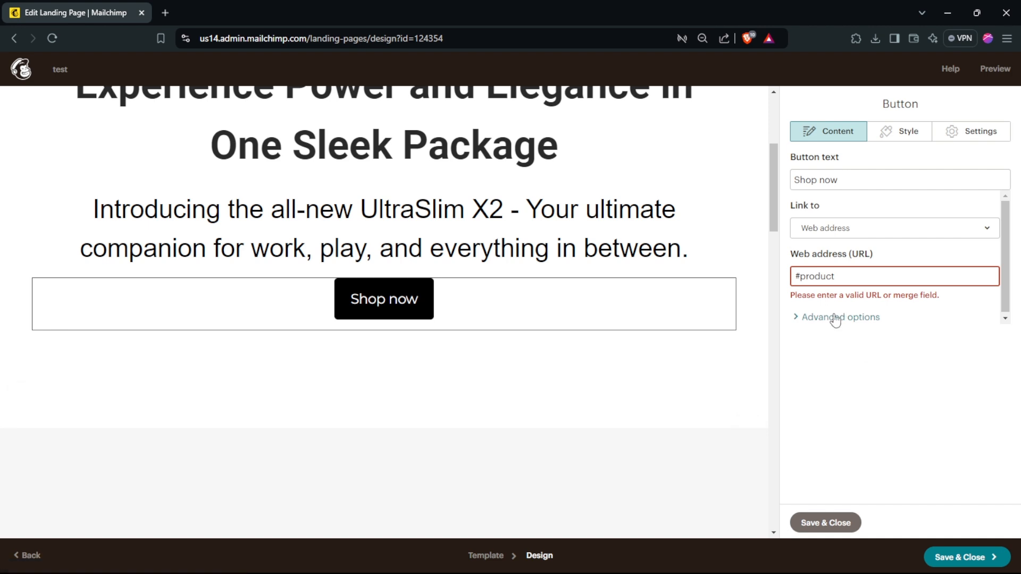
pyautogui.click(801, 320)
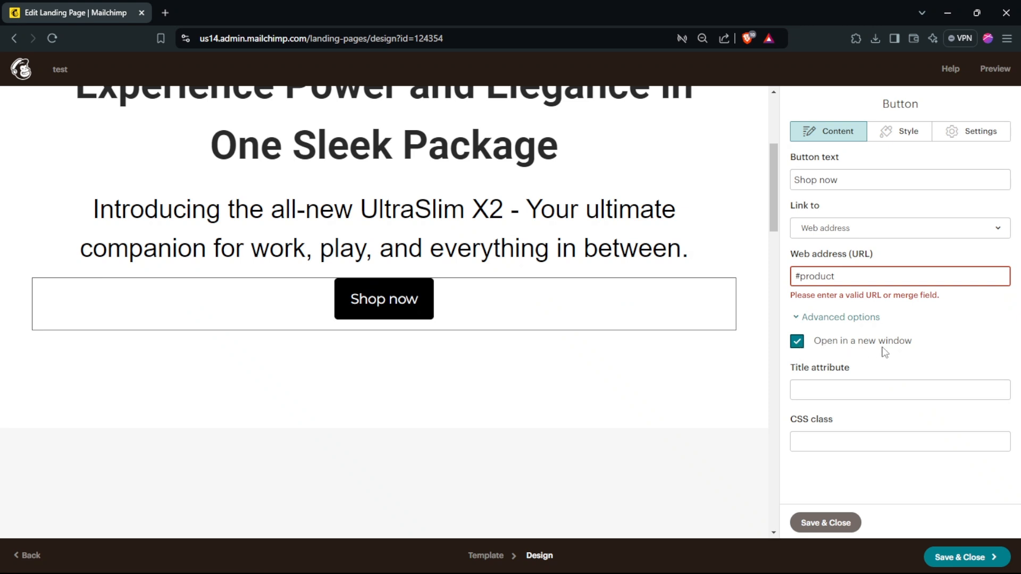
# Try green, yellow and red backgrounds on the Shop now button, and settle on blue #4caad8.
pyautogui.click(891, 131)
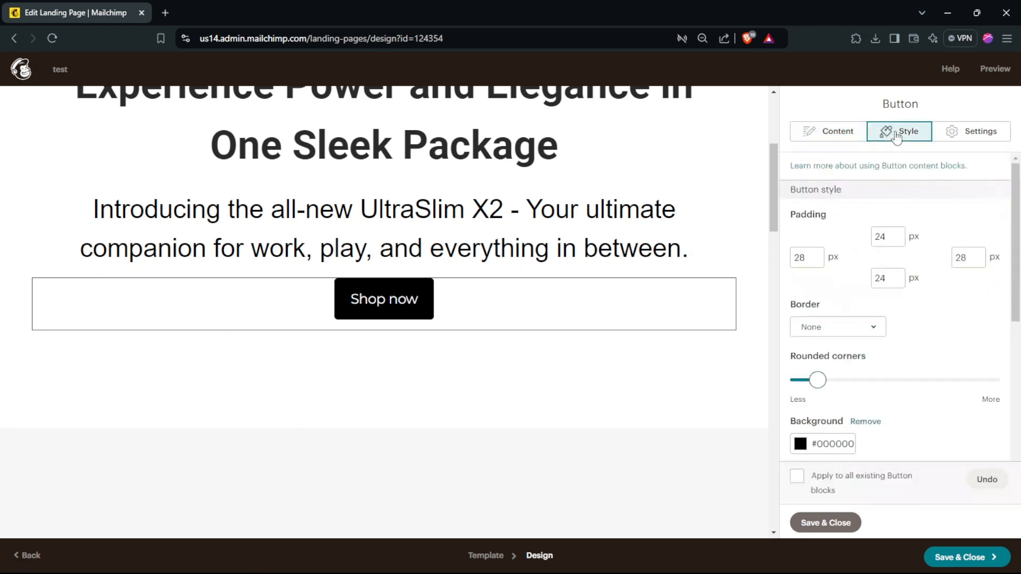
pyautogui.scroll(-2, 985, 314)
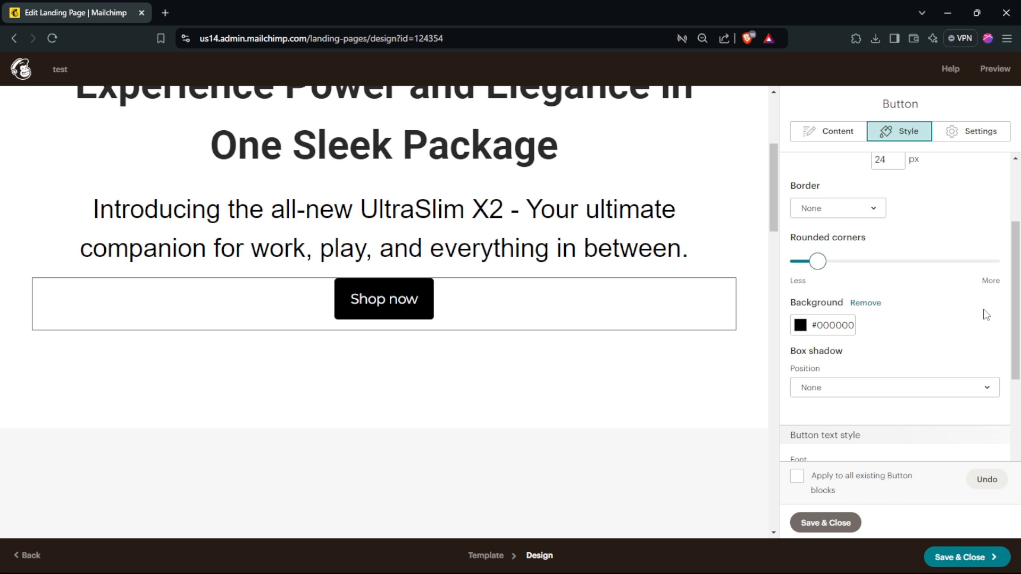
pyautogui.click(801, 325)
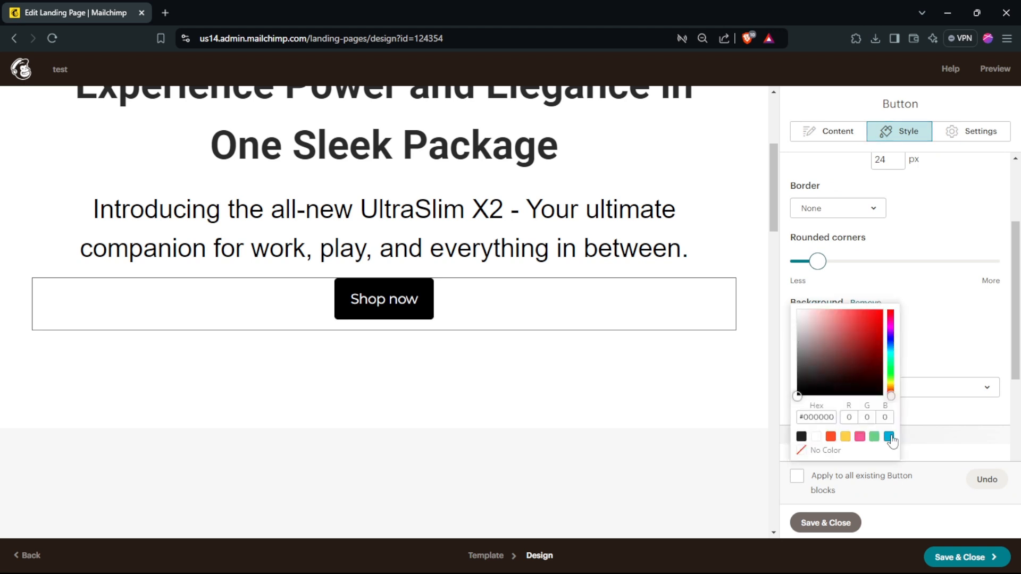
pyautogui.click(889, 436)
pyautogui.click(875, 437)
pyautogui.click(889, 436)
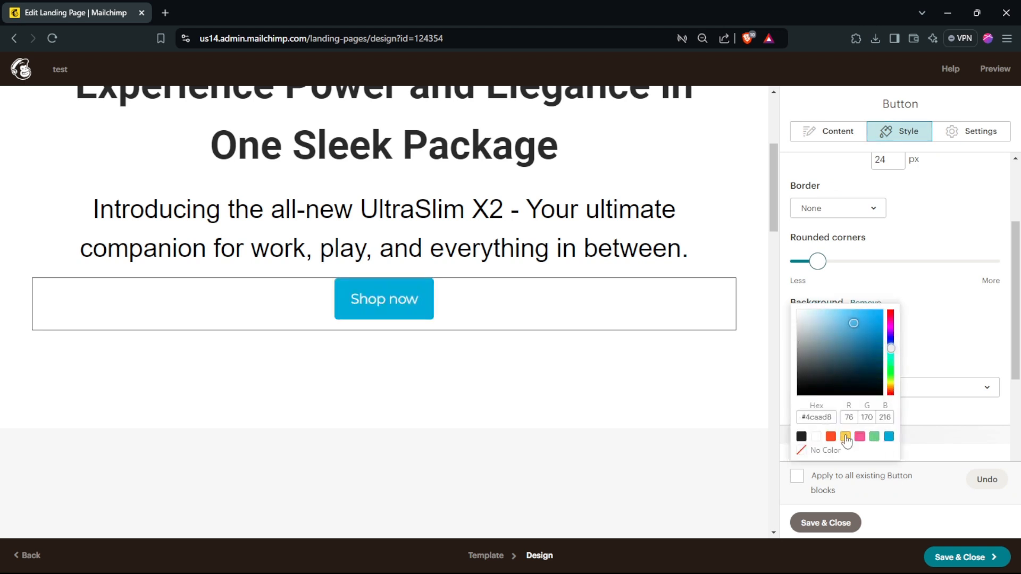
pyautogui.click(846, 437)
pyautogui.click(830, 437)
pyautogui.click(889, 437)
pyautogui.click(908, 336)
# Try middle-left, top-left, top-center and bottom-left box shadows on the Shop now button, and return the shadow to None.
pyautogui.scroll(-2, 868, 350)
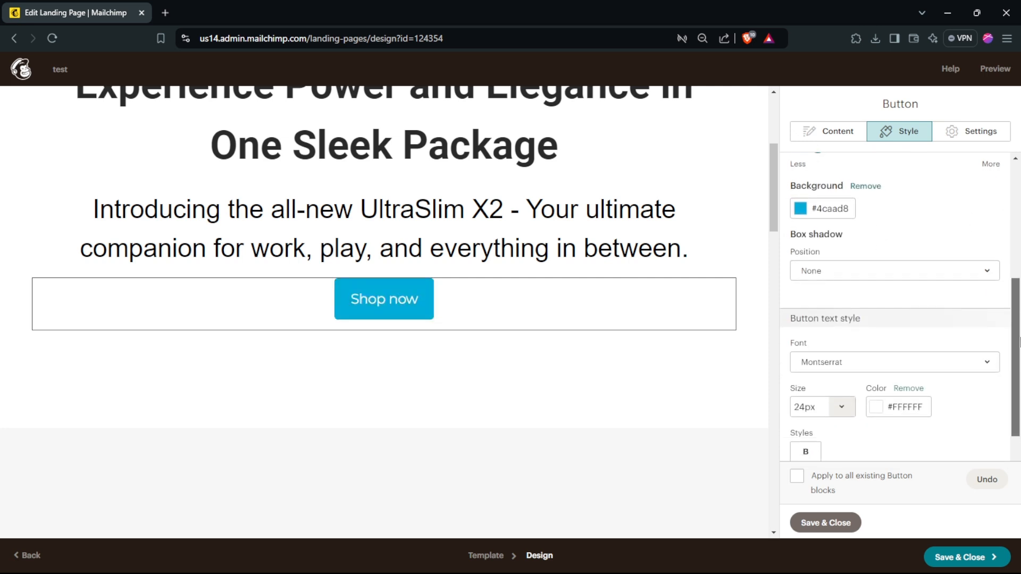
pyautogui.click(804, 273)
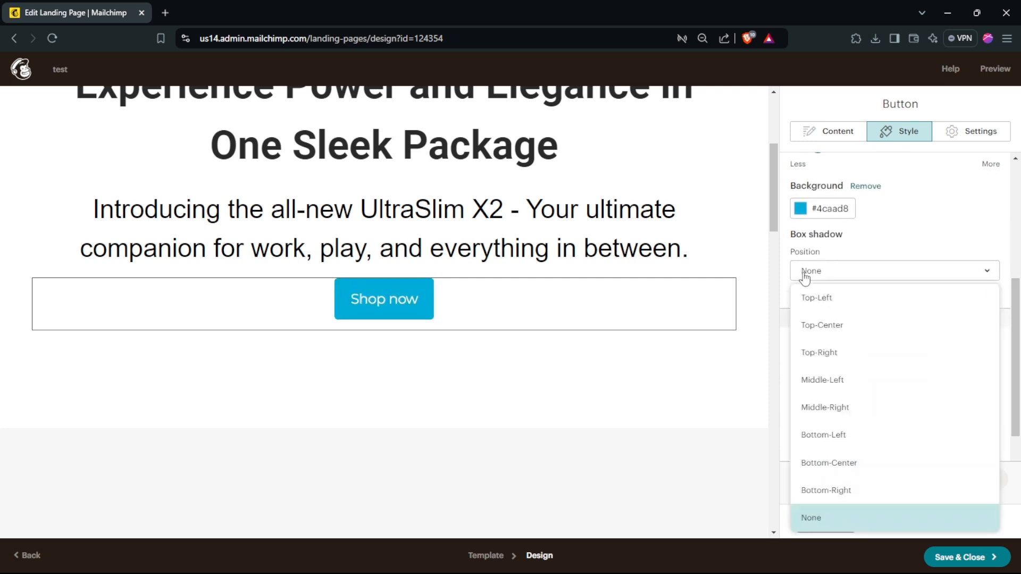
pyautogui.click(831, 374)
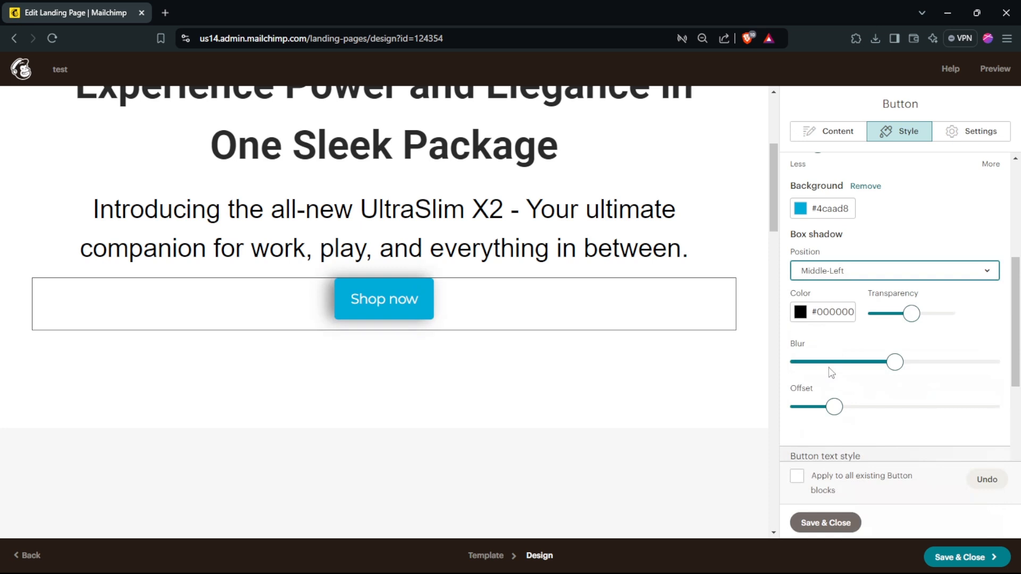
pyautogui.click(830, 274)
pyautogui.click(830, 292)
pyautogui.click(831, 270)
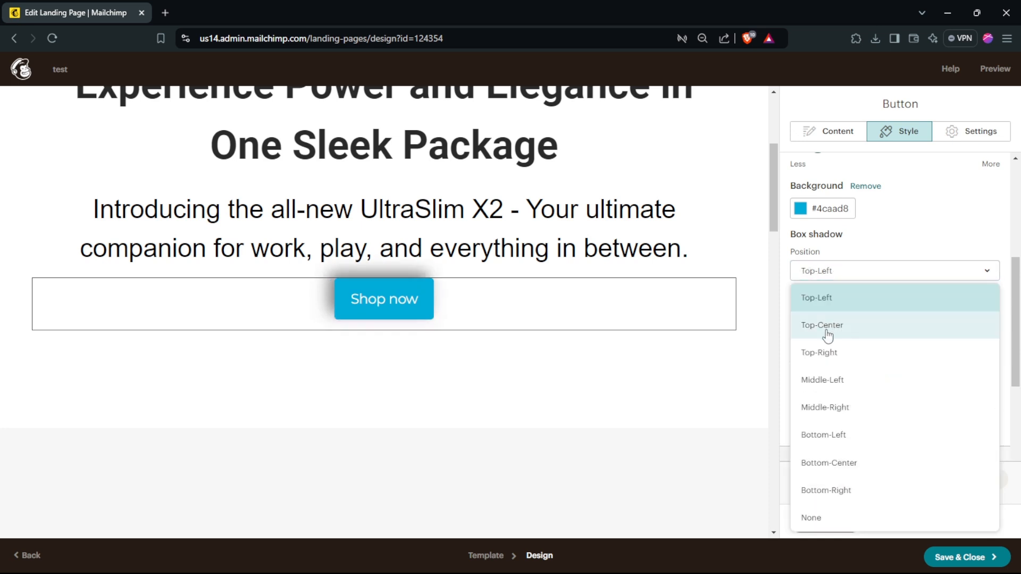
pyautogui.click(831, 328)
pyautogui.click(833, 271)
pyautogui.click(830, 434)
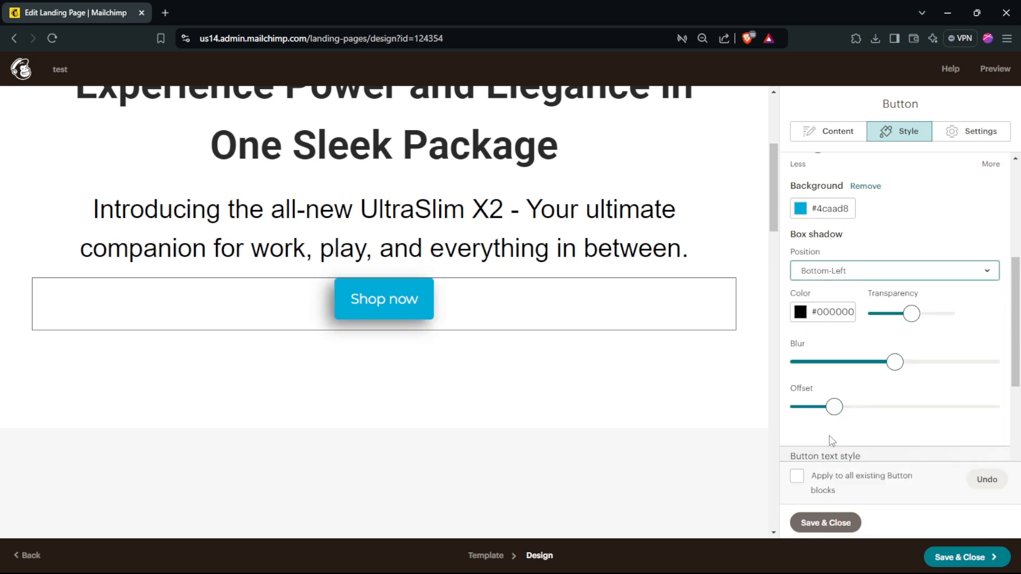
pyautogui.click(854, 272)
pyautogui.click(826, 521)
# Try the Merriweather and Noticia Text fonts on the button text, and settle on PT Serif.
pyautogui.moveTo(1020, 304); pyautogui.dragTo(1020, 360)
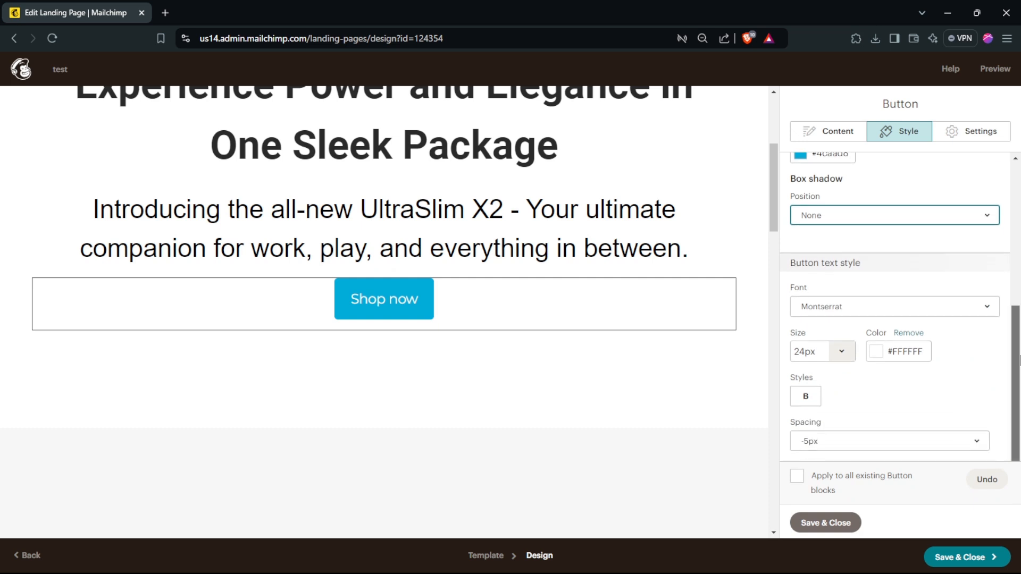
pyautogui.click(823, 314)
pyautogui.scroll(-5, 835, 335)
pyautogui.click(845, 395)
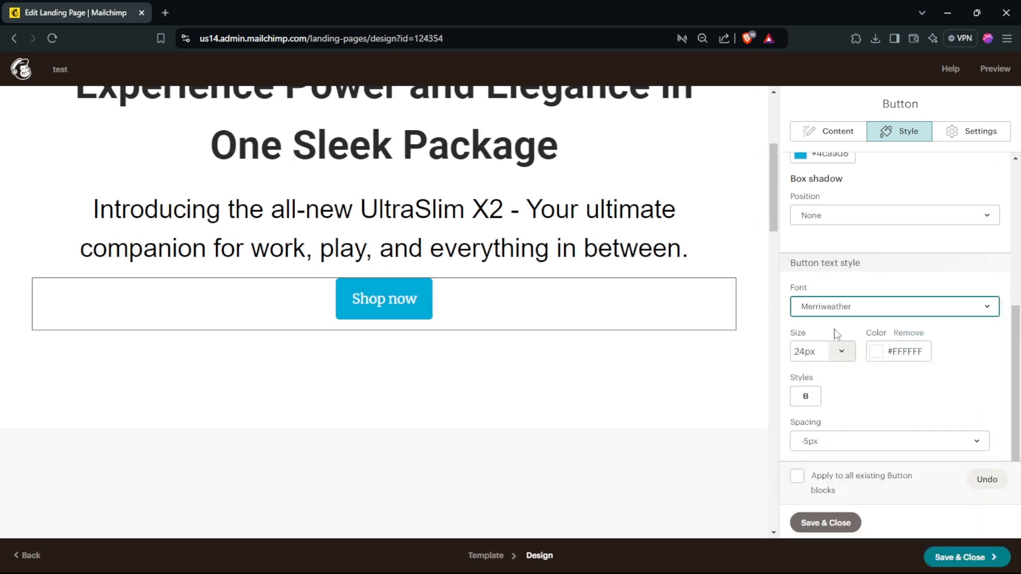
pyautogui.click(843, 304)
pyautogui.click(830, 473)
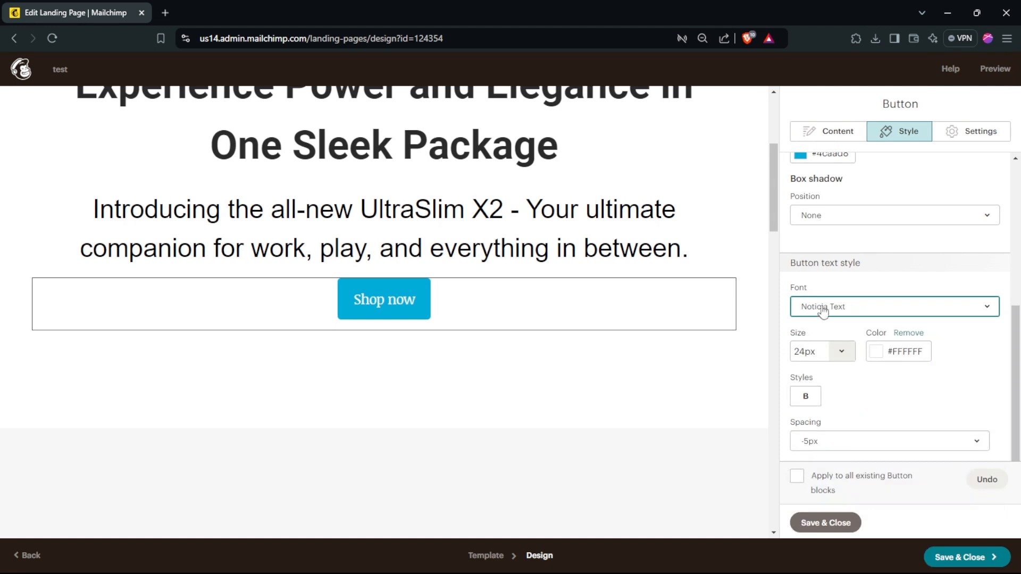
pyautogui.click(828, 308)
pyautogui.click(830, 555)
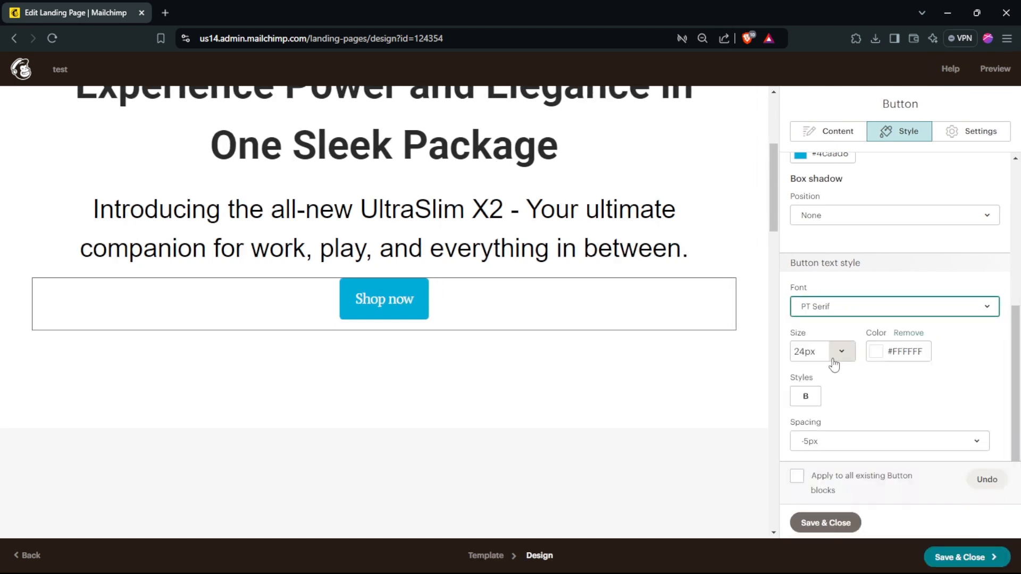
# Set the button text's size to 30px and its color to white, #ffffff.
pyautogui.click(843, 354)
pyautogui.click(846, 326)
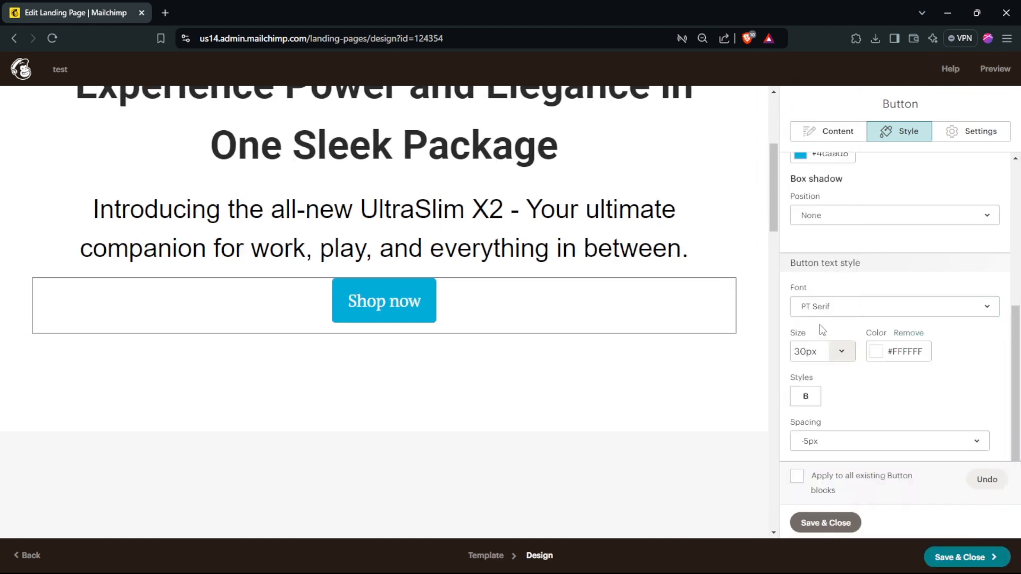
pyautogui.click(876, 351)
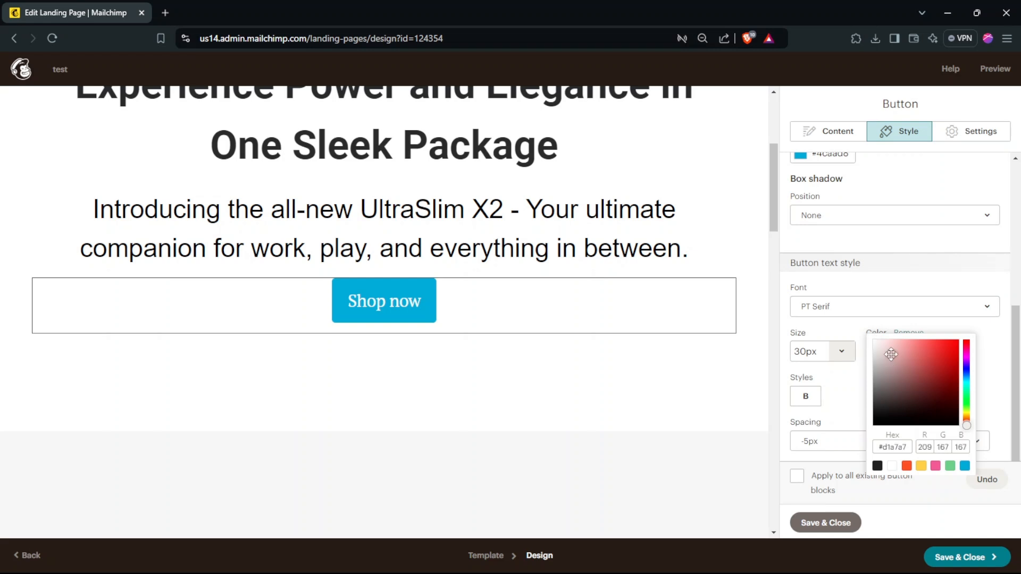
pyautogui.click(813, 275)
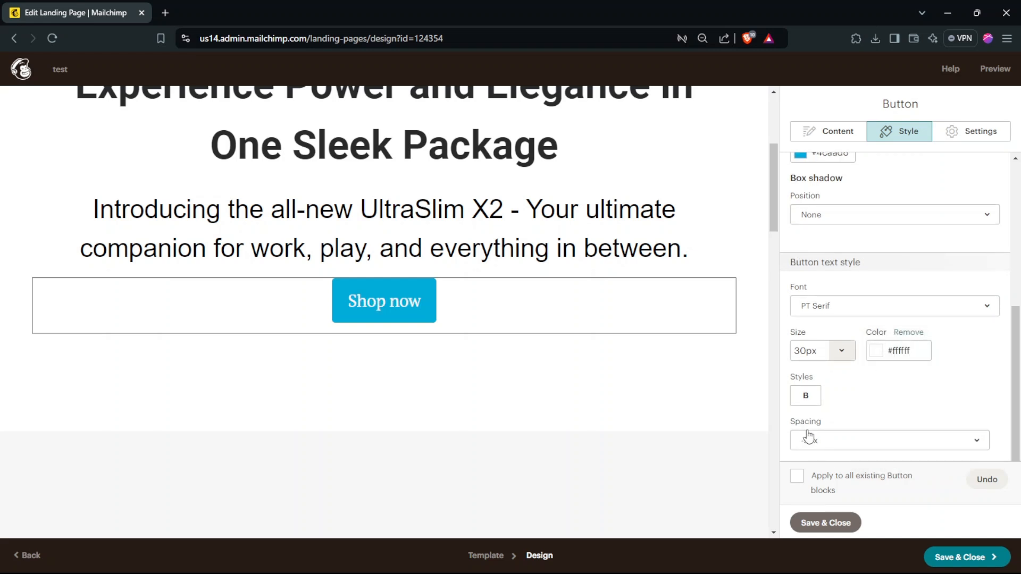
pyautogui.click(827, 448)
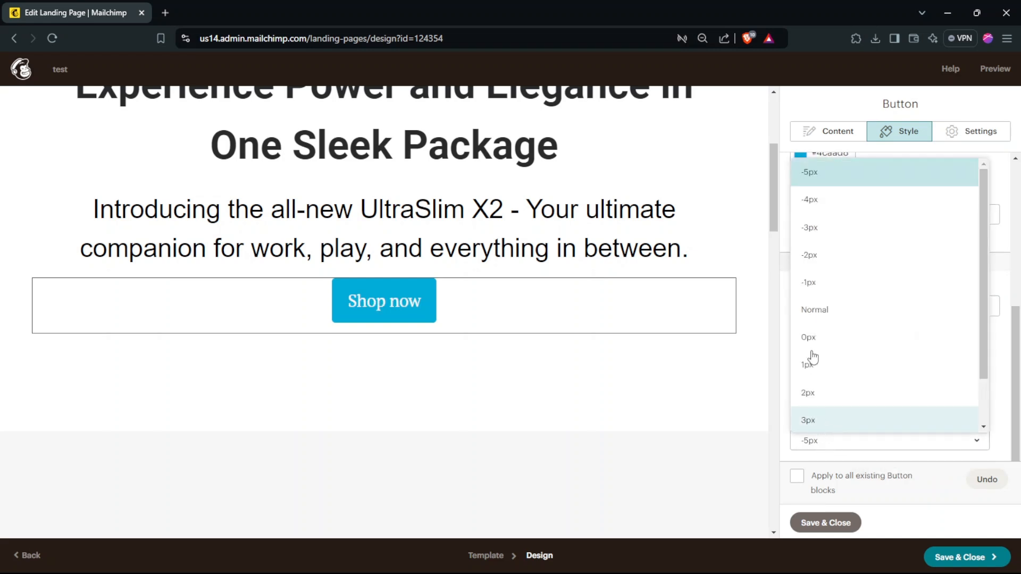
pyautogui.click(949, 411)
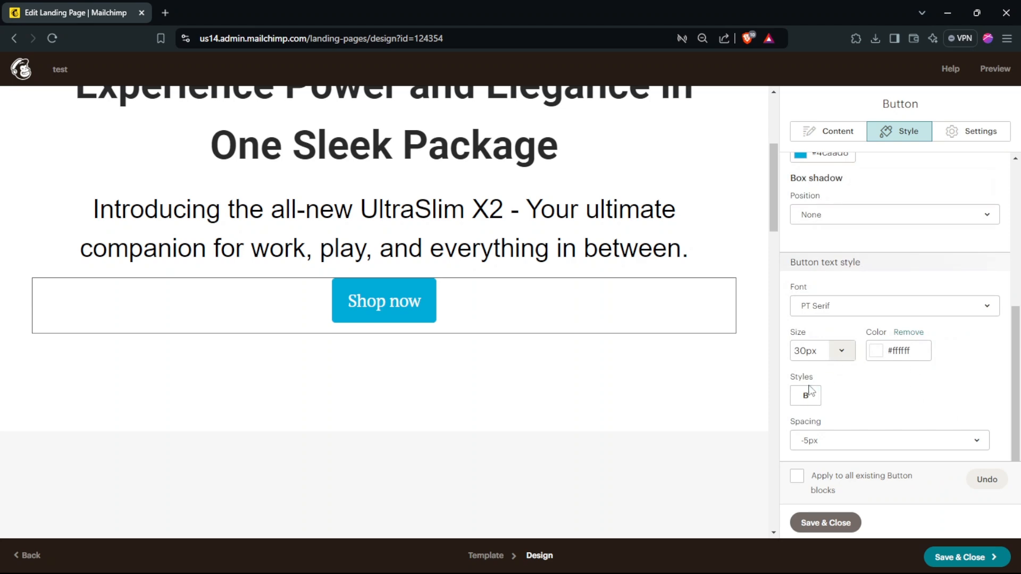
pyautogui.moveTo(1016, 432); pyautogui.dragTo(1002, 118)
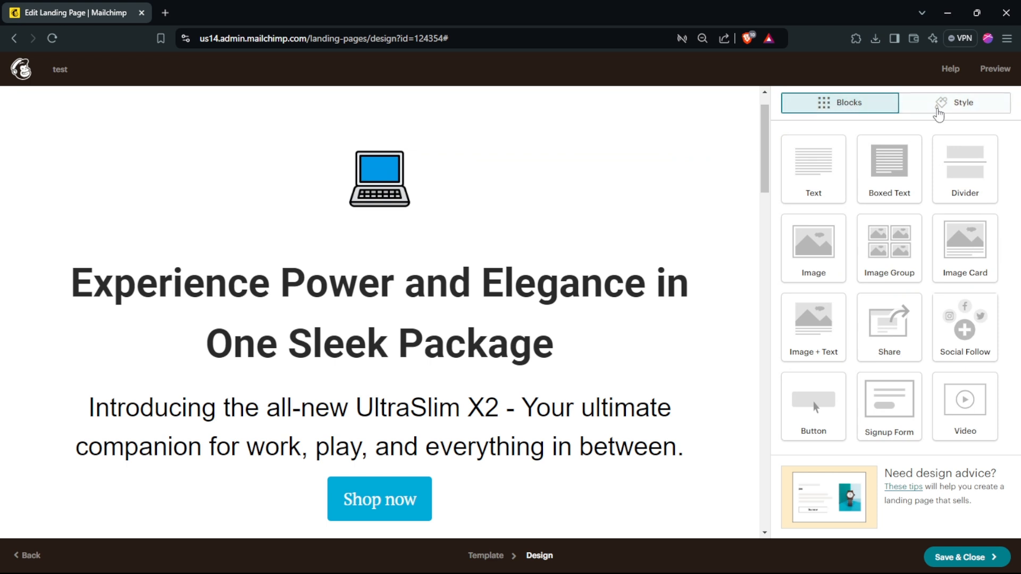
# Add a text block directly below the Shop now button.
pyautogui.click(945, 113)
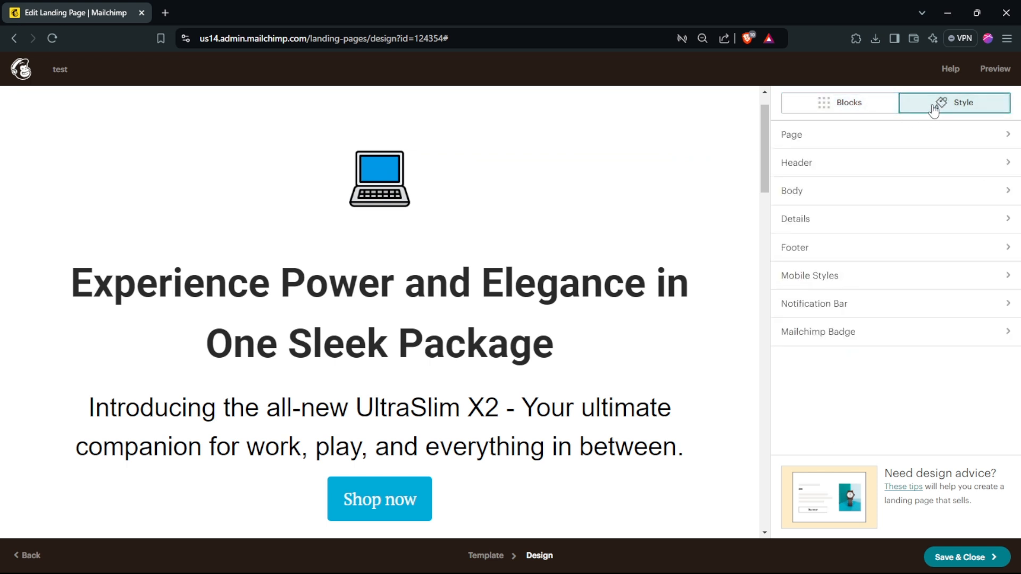
pyautogui.click(832, 110)
pyautogui.moveTo(772, 138); pyautogui.dragTo(400, 369)
pyautogui.scroll(-3, 808, 171)
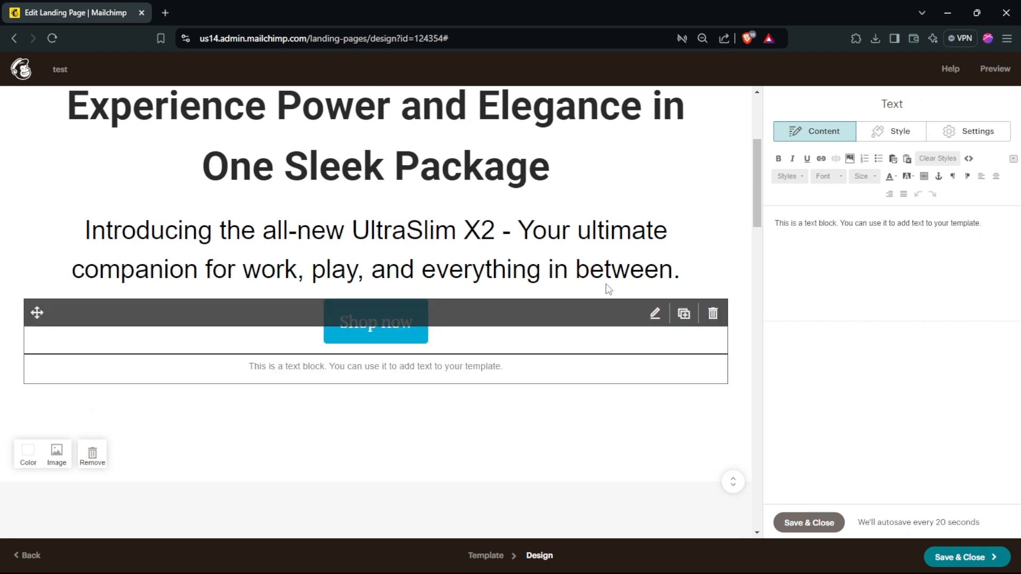
# Fill the new text block with six copies of its placeholder text, "This is a text block. You can use it to add text to your template.".
pyautogui.click(842, 237)
pyautogui.hotkey('ctrl', 'a')
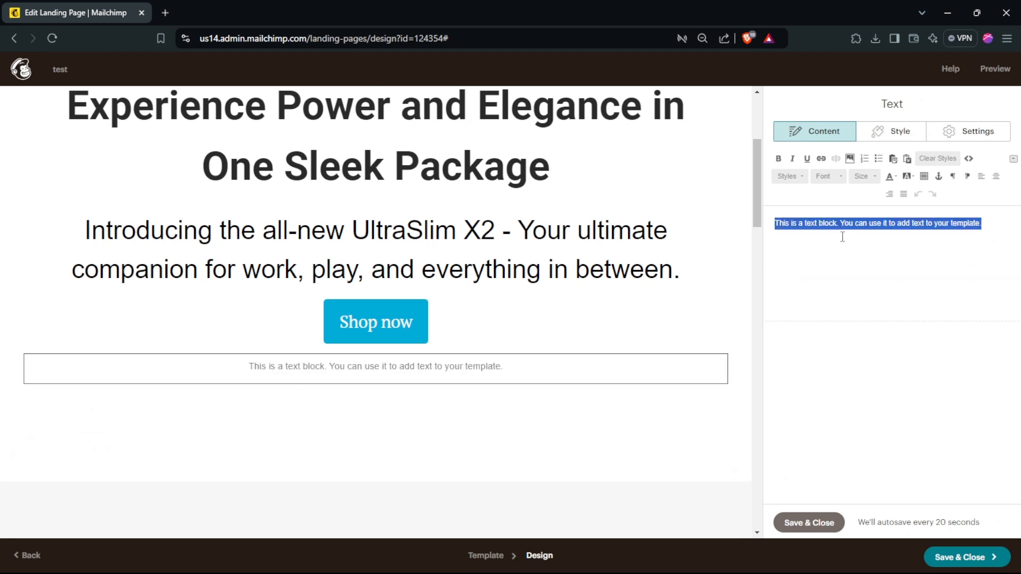
pyautogui.hotkey('ctrl', 'c')
pyautogui.hotkey('ctrl', 'v')
pyautogui.hotkey('ctrl', 'v')
pyautogui.hotkey('ctrl', 'v')
pyautogui.hotkey('ctrl', 'v')
pyautogui.hotkey('ctrl', 'v')
pyautogui.hotkey('ctrl', 'v')
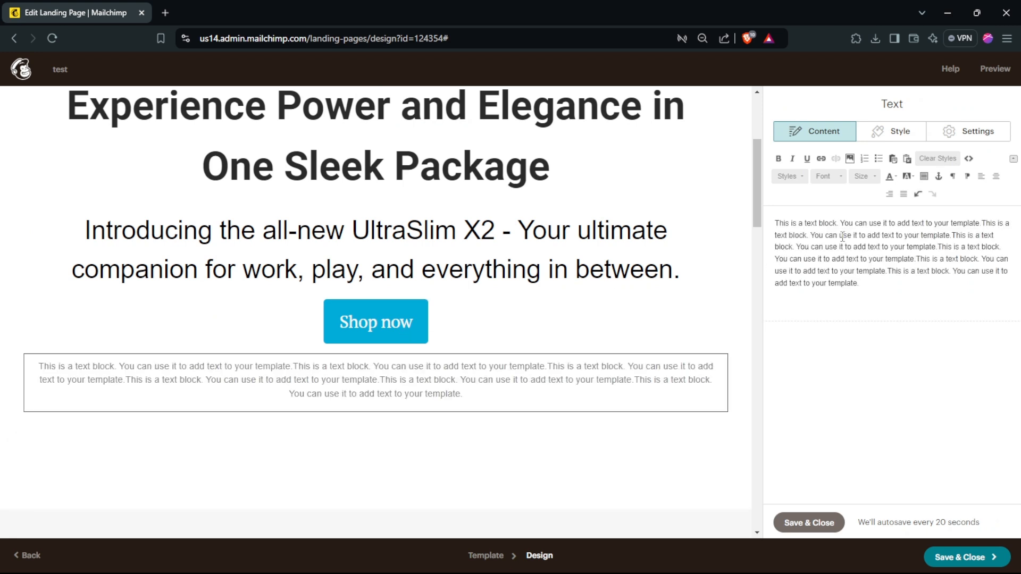
# Look over the text block's content and style options for font, size, color and alignment.
pyautogui.hotkey('ctrl', 'a')
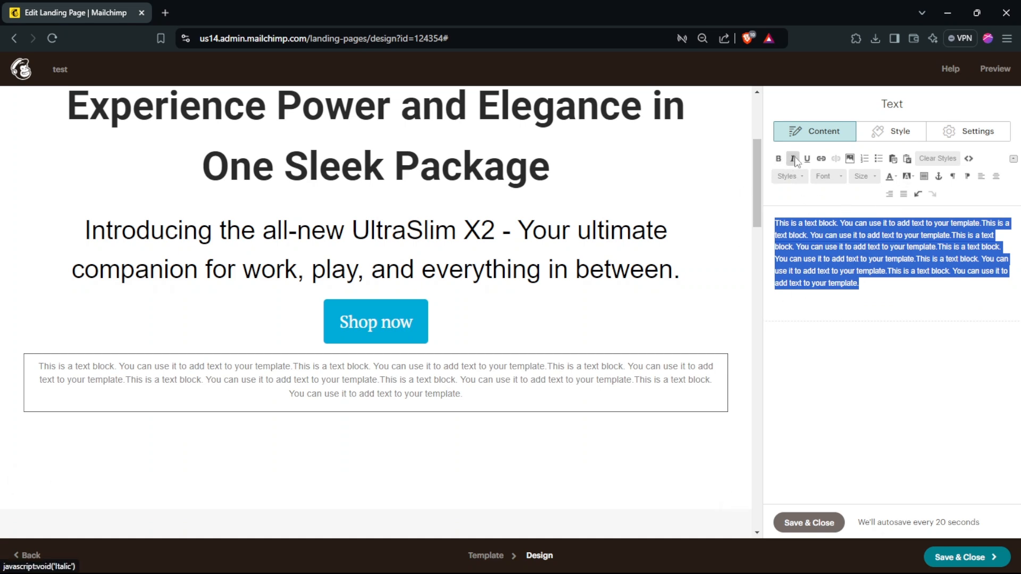
pyautogui.click(899, 131)
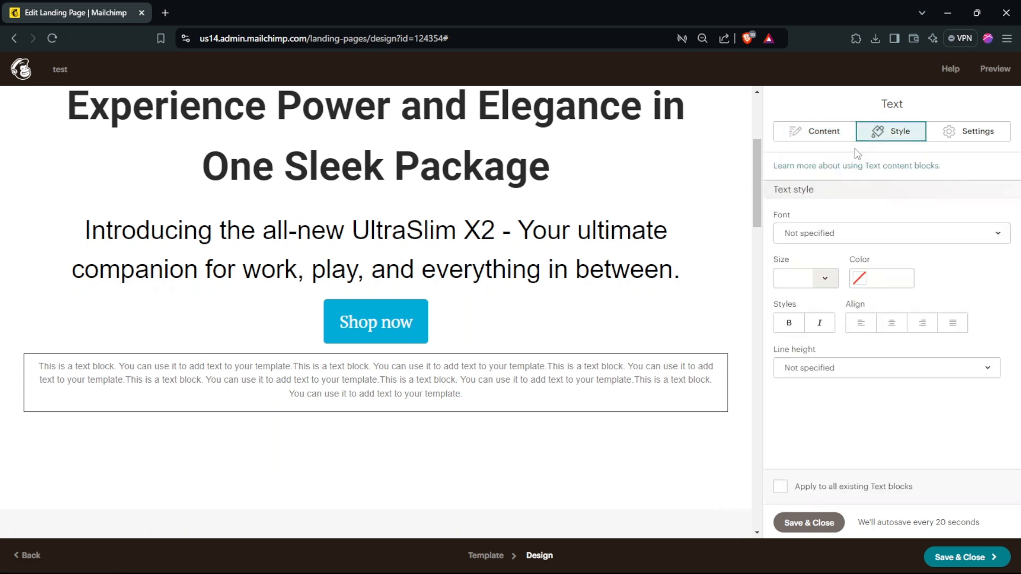
pyautogui.click(816, 132)
pyautogui.scroll(-5, 752, 272)
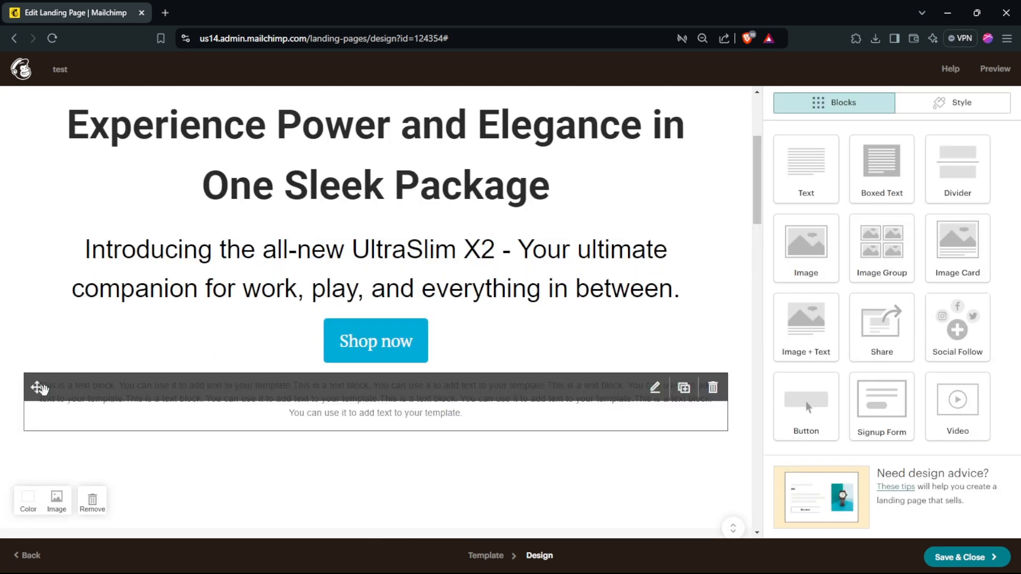
pyautogui.moveTo(38, 388)
pyautogui.mouseDown()
pyautogui.moveTo(97, 292)
pyautogui.moveTo(96, 389)
pyautogui.moveTo(50, 378)
pyautogui.moveTo(105, 214)
pyautogui.moveTo(132, 210)
pyautogui.moveTo(67, 381)
pyautogui.moveTo(50, 365)
pyautogui.moveTo(44, 378)
pyautogui.moveTo(52, 376)
pyautogui.mouseUp()
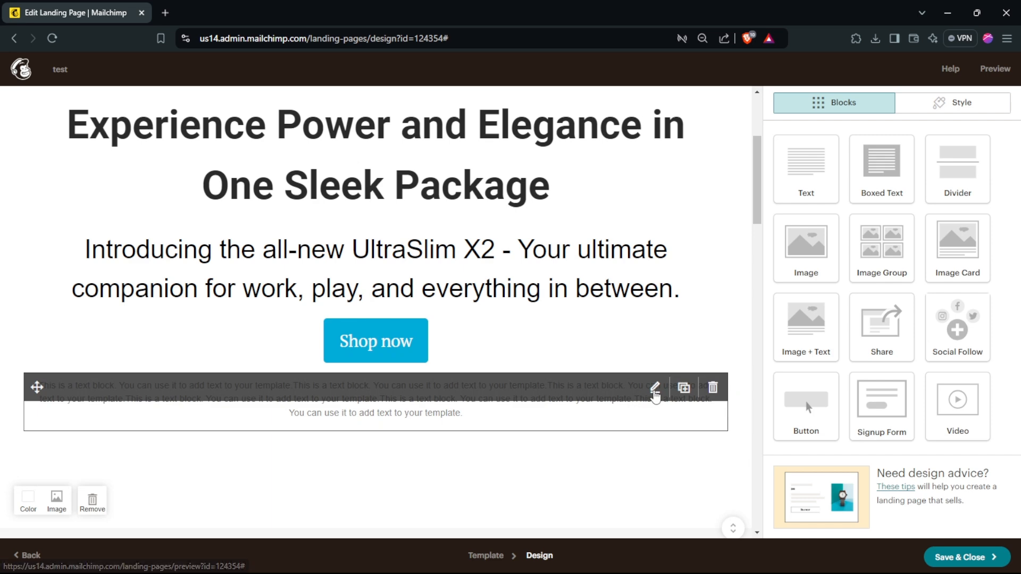
# Duplicate the text block below the Shop now button.
pyautogui.click(655, 392)
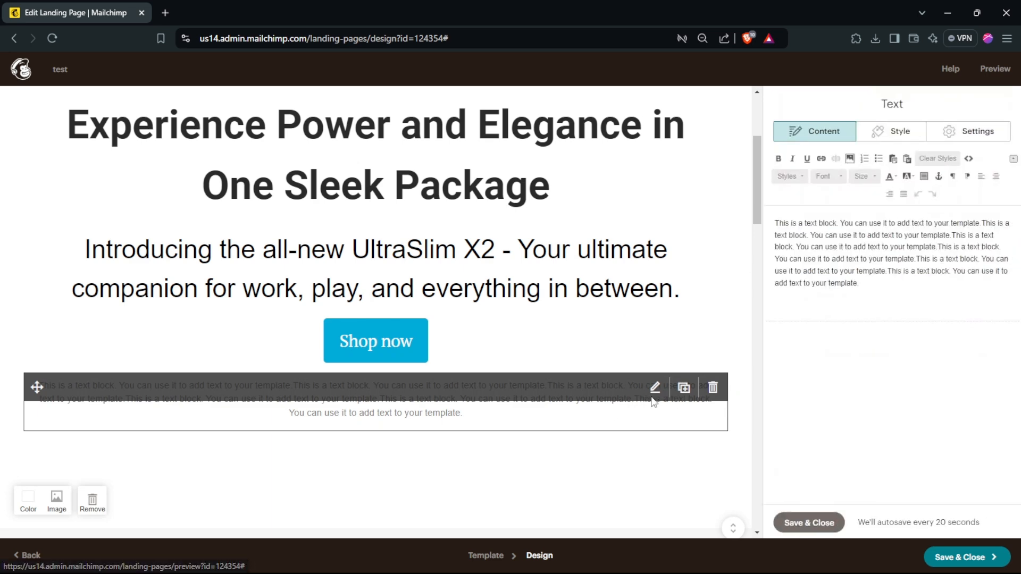
pyautogui.click(685, 389)
pyautogui.moveTo(755, 271); pyautogui.dragTo(756, 250)
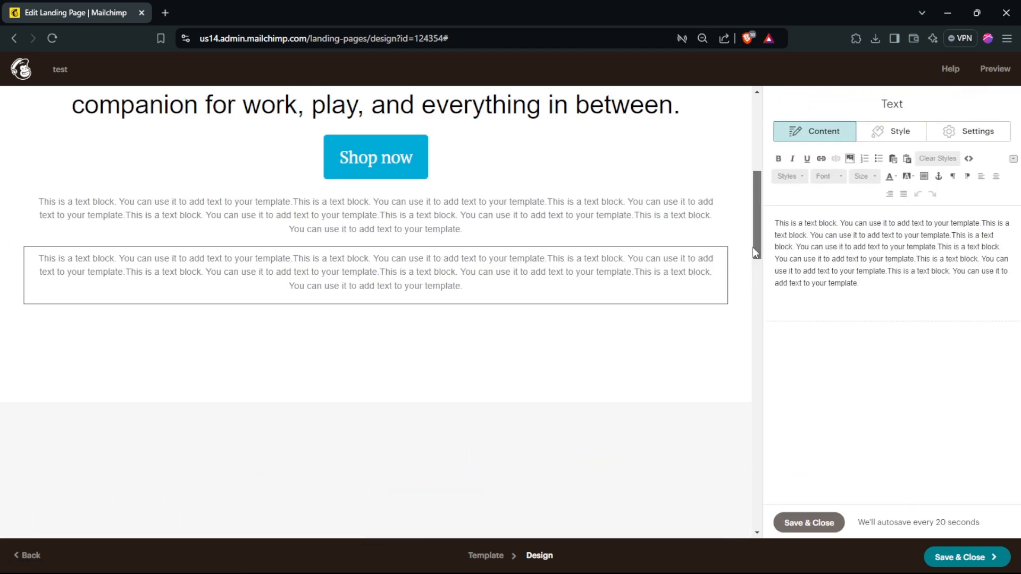
# Delete the text blocks below the Shop now button.
pyautogui.click(632, 237)
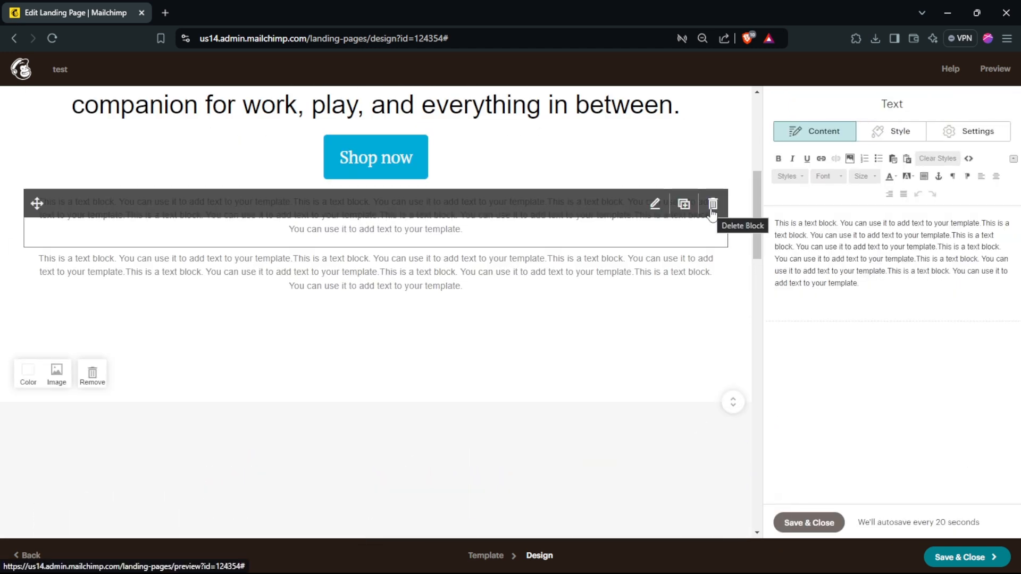
pyautogui.click(713, 204)
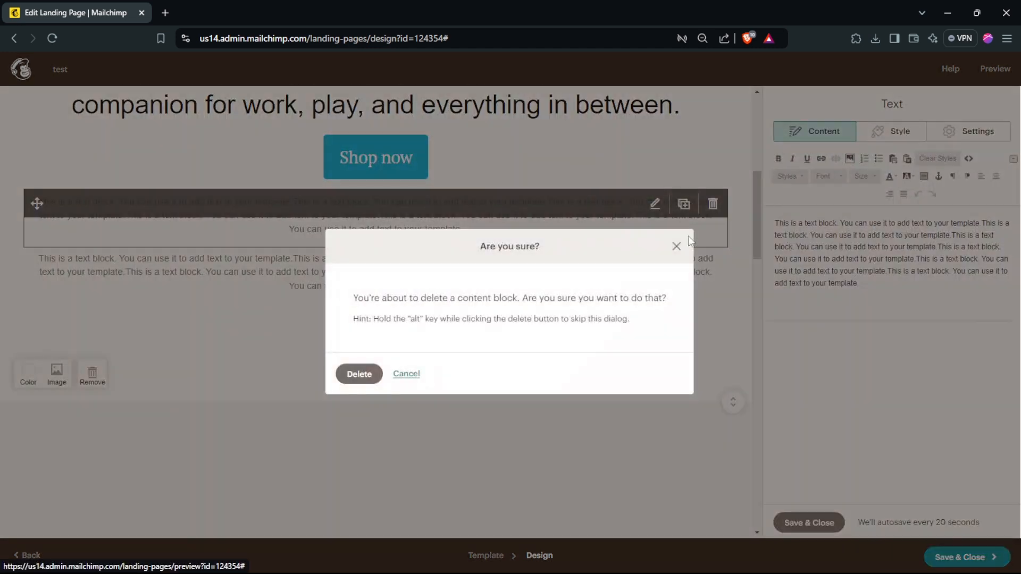
pyautogui.click(360, 374)
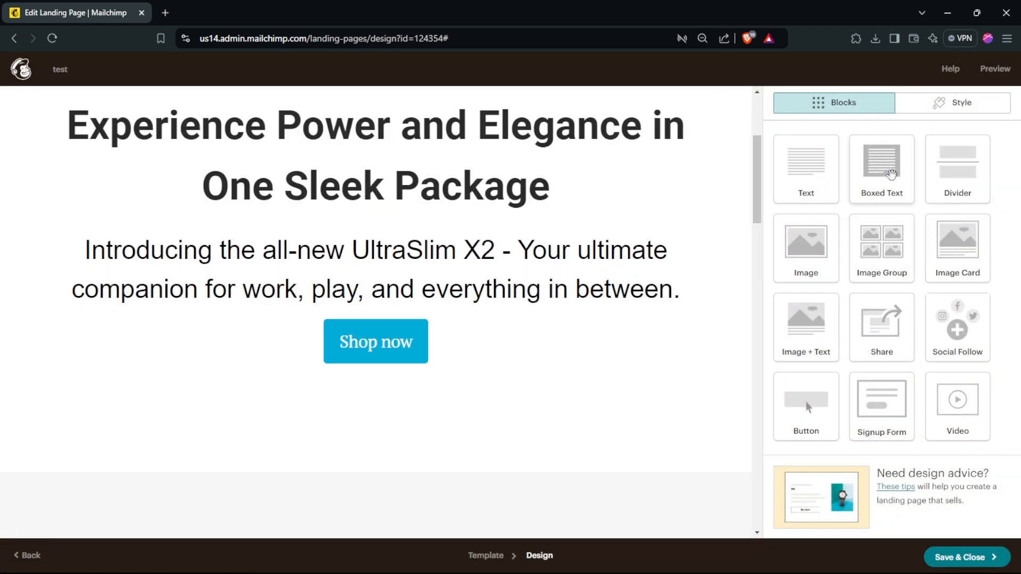
# Add a boxed text block below the Shop now button and fill it with four copies of its placeholder text.
pyautogui.moveTo(883, 175); pyautogui.dragTo(439, 391)
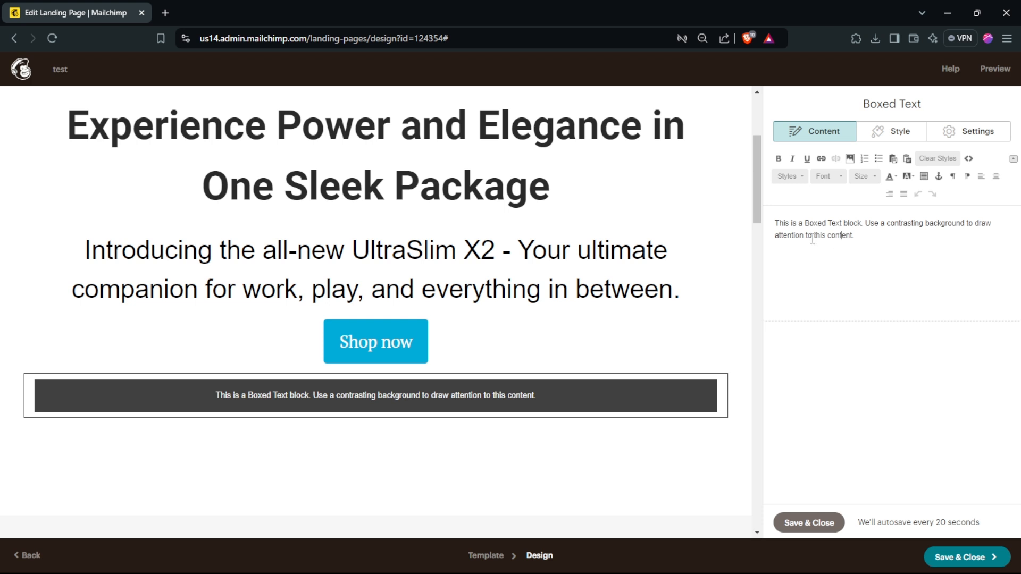
pyautogui.hotkey('ctrl', 'a')
pyautogui.hotkey('ctrl', 'c')
pyautogui.press('Right')
pyautogui.hotkey('ctrl', 'v')
pyautogui.hotkey('ctrl', 'v')
pyautogui.hotkey('ctrl', 'v')
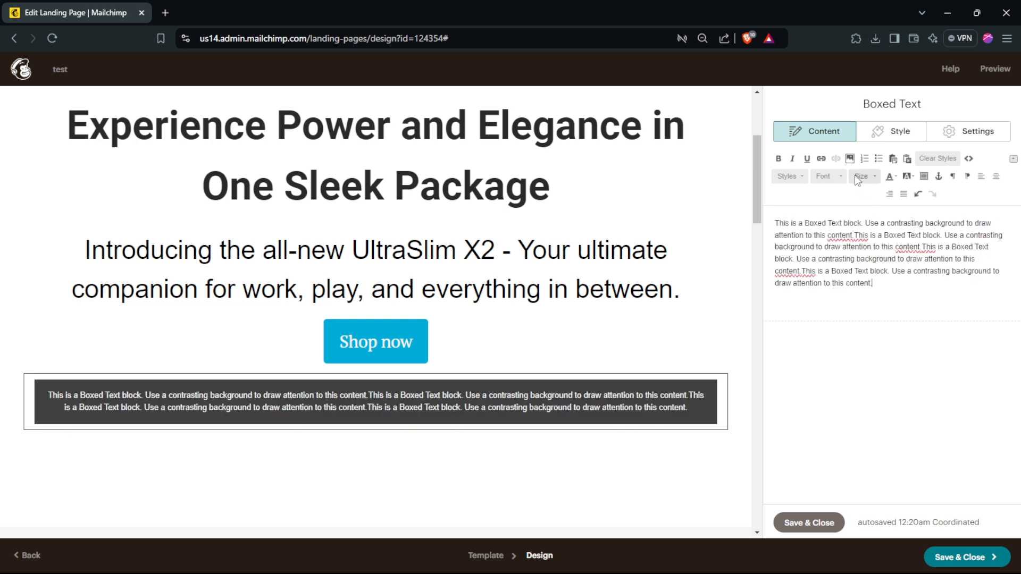
# Try other background colors on the boxed text block, including green, and settle on blue, #4caad8.
pyautogui.click(886, 130)
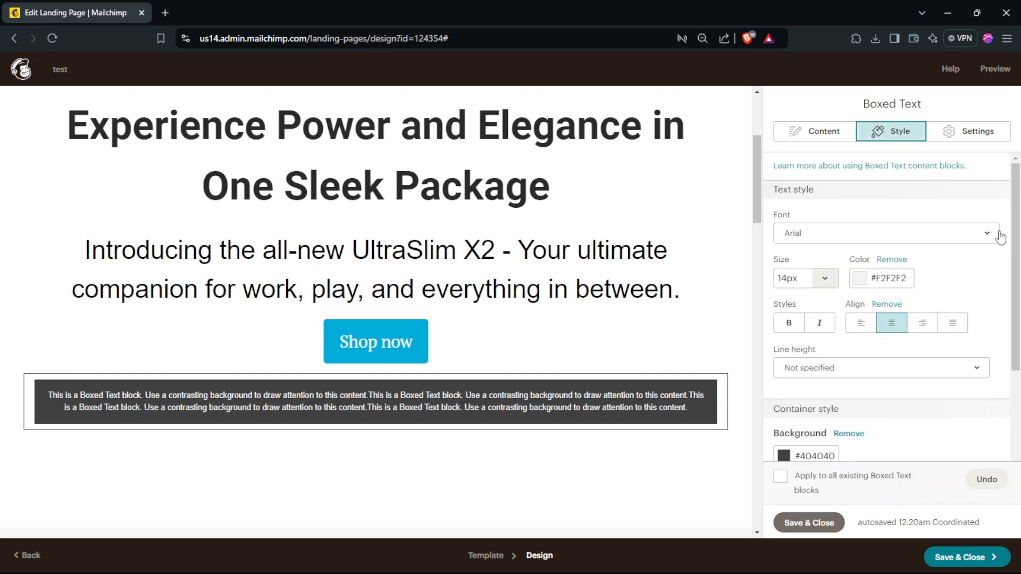
pyautogui.moveTo(1014, 255); pyautogui.dragTo(1012, 376)
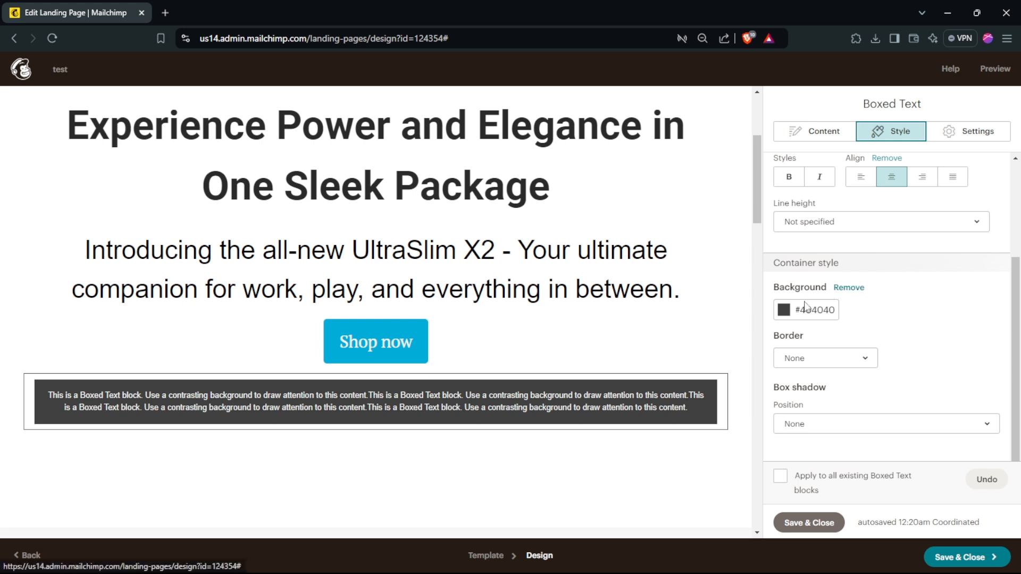
pyautogui.click(785, 314)
pyautogui.click(801, 330)
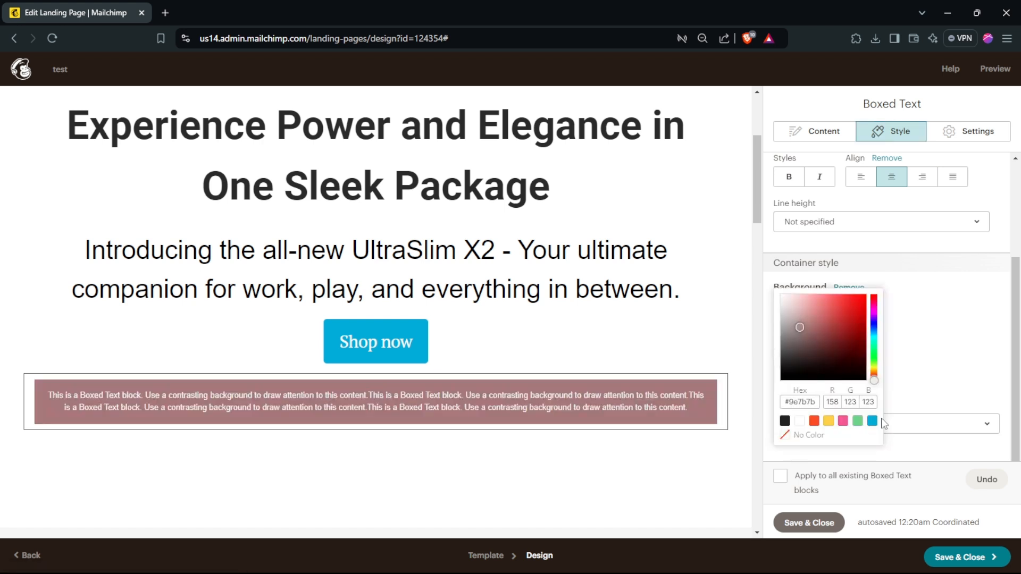
pyautogui.click(872, 420)
pyautogui.click(857, 420)
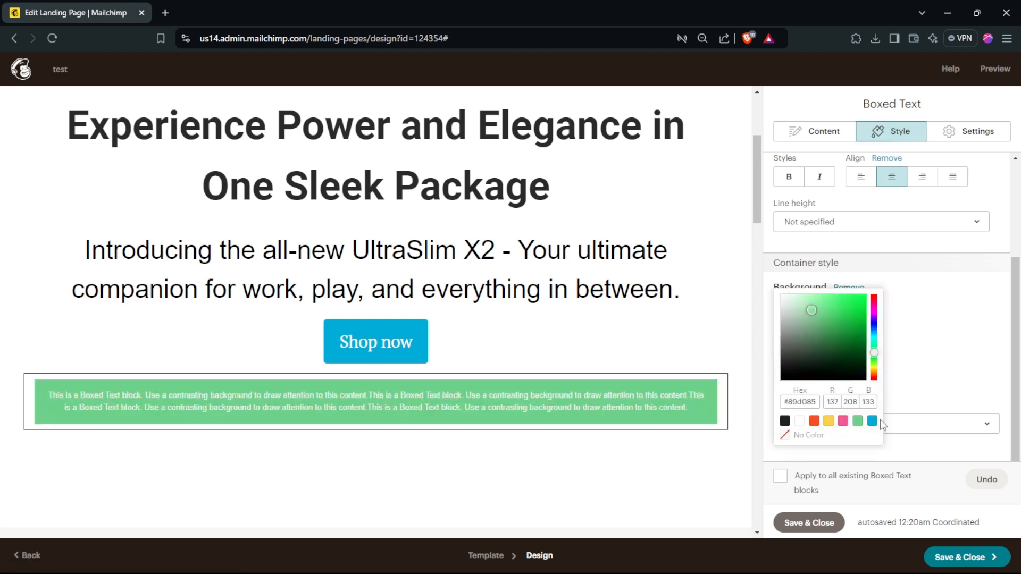
pyautogui.click(873, 421)
# Try the Bottom-Left, Middle-Left, Top-Center and Top-Left box shadow positions on the boxed text block, and return the position to None.
pyautogui.click(814, 428)
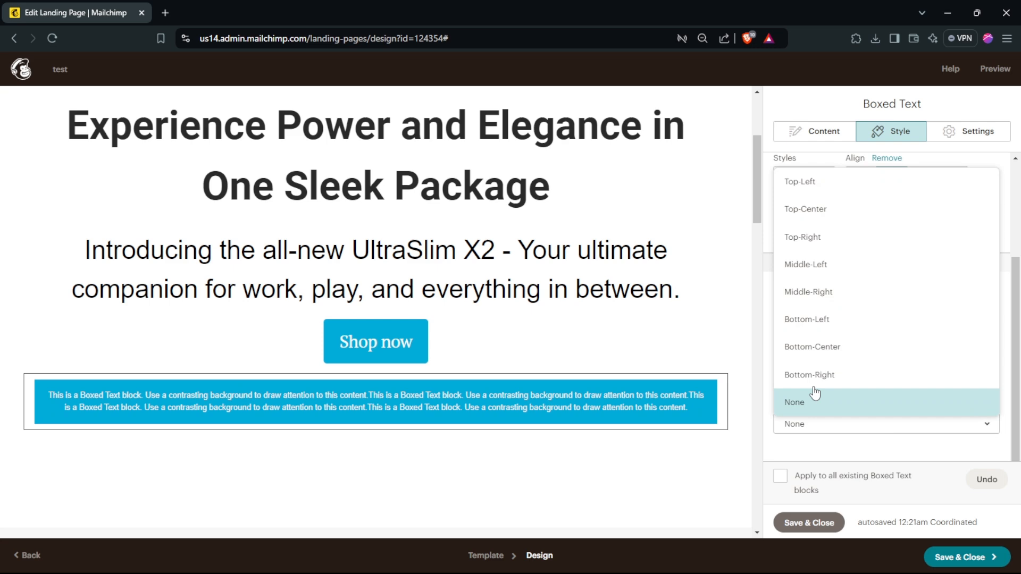
pyautogui.click(815, 320)
pyautogui.click(809, 424)
pyautogui.click(809, 266)
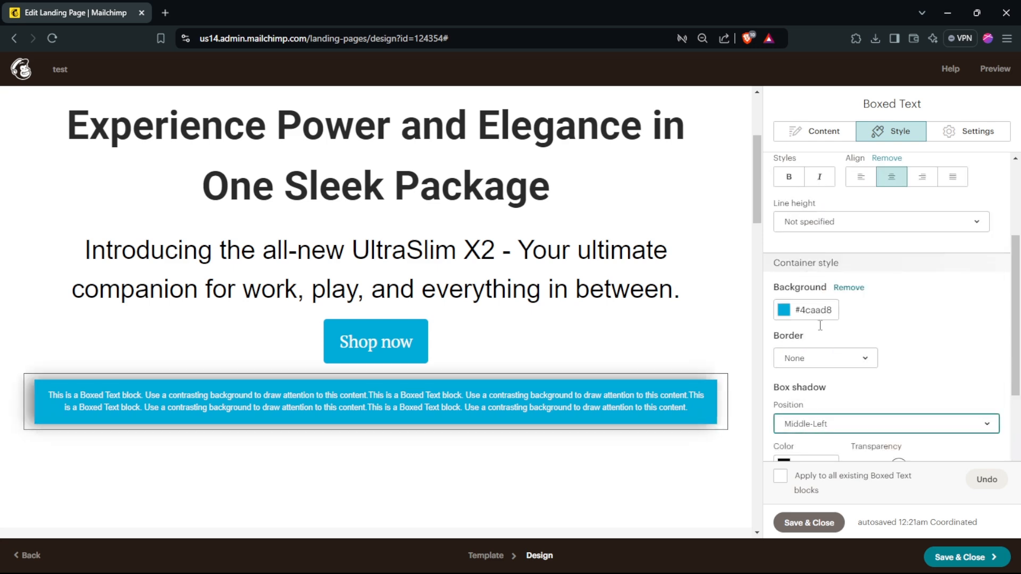
pyautogui.click(809, 424)
pyautogui.click(813, 211)
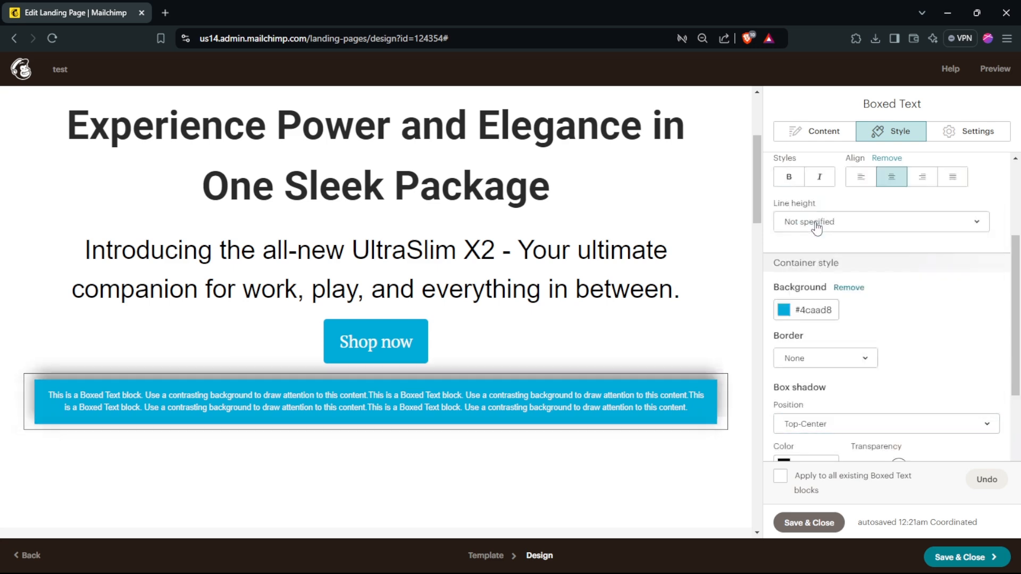
pyautogui.click(814, 423)
pyautogui.click(839, 178)
pyautogui.click(822, 422)
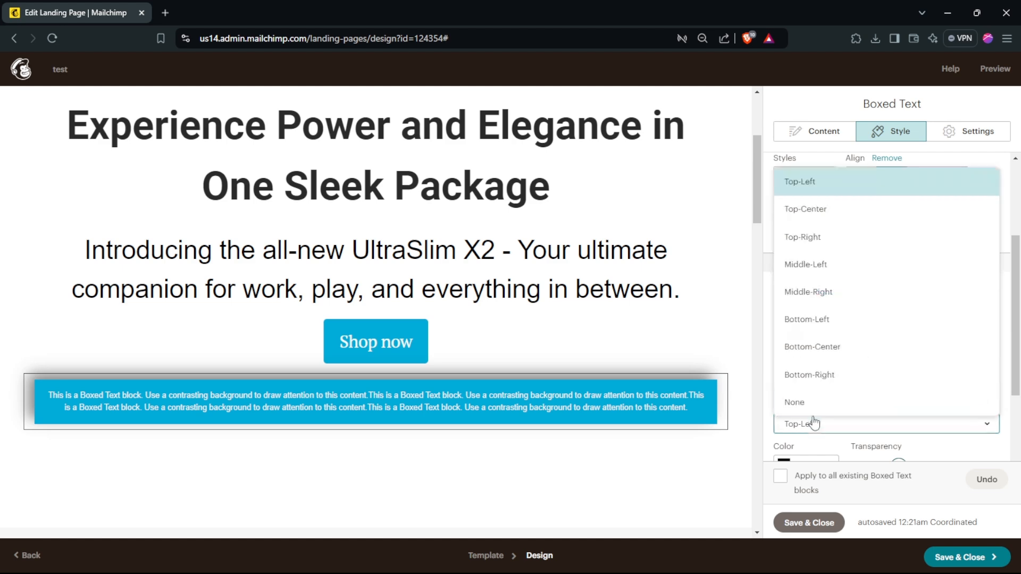
pyautogui.click(812, 402)
pyautogui.click(806, 425)
pyautogui.click(826, 266)
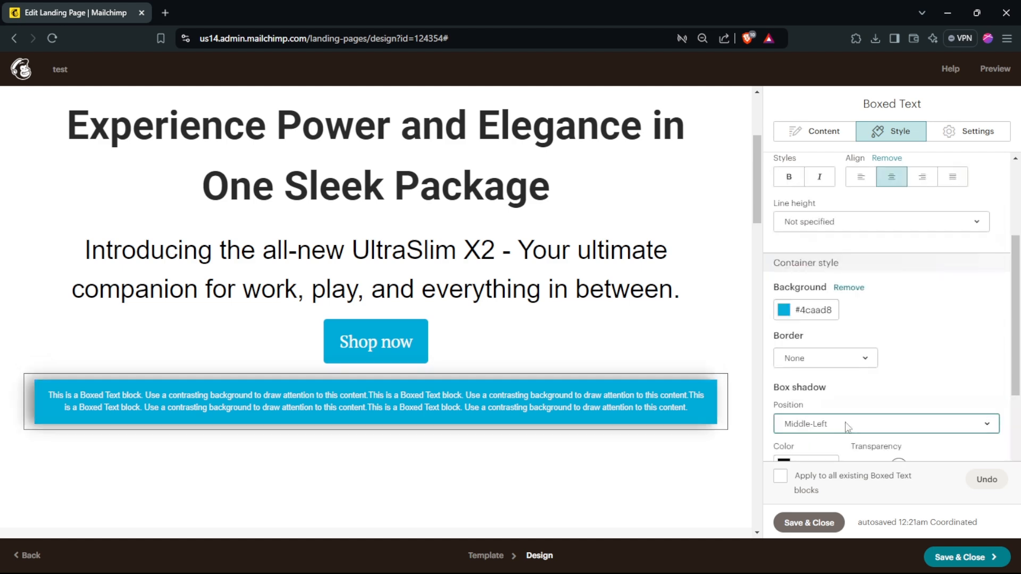
pyautogui.click(836, 424)
pyautogui.click(824, 402)
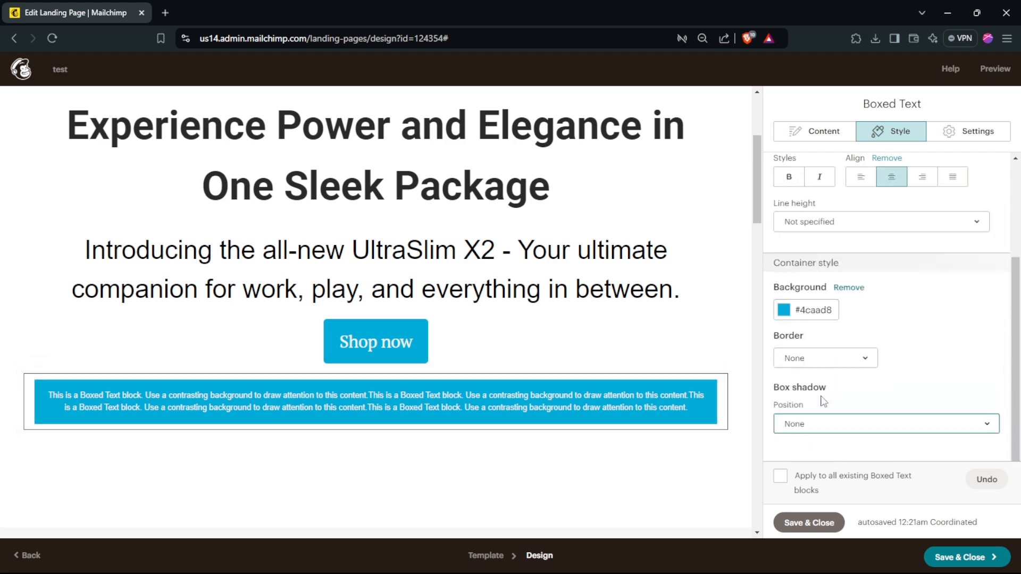
pyautogui.click(736, 283)
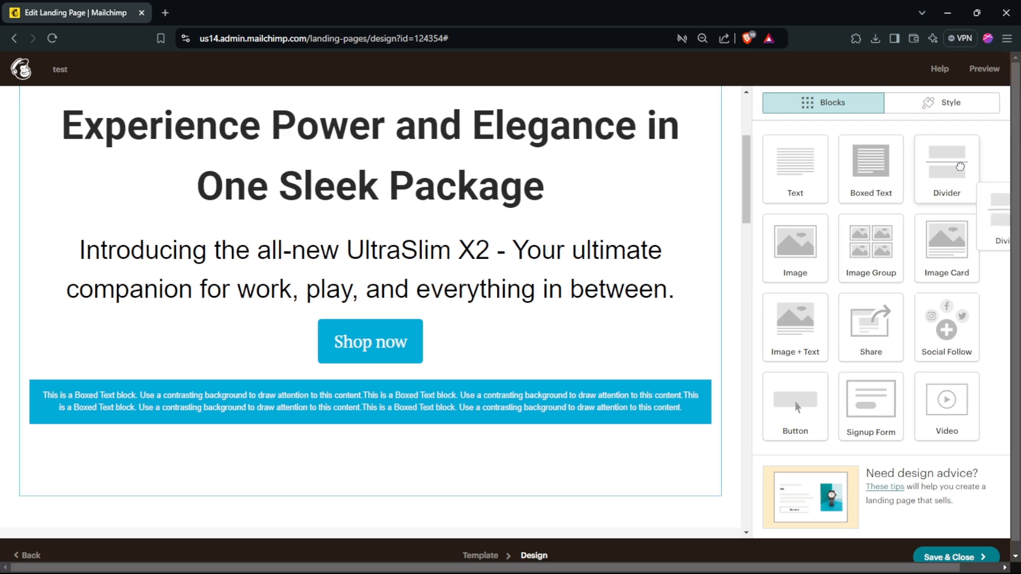
# Add a divider directly above the Shop now button with 50 px of padding at its top and bottom.
pyautogui.moveTo(966, 169); pyautogui.dragTo(436, 313)
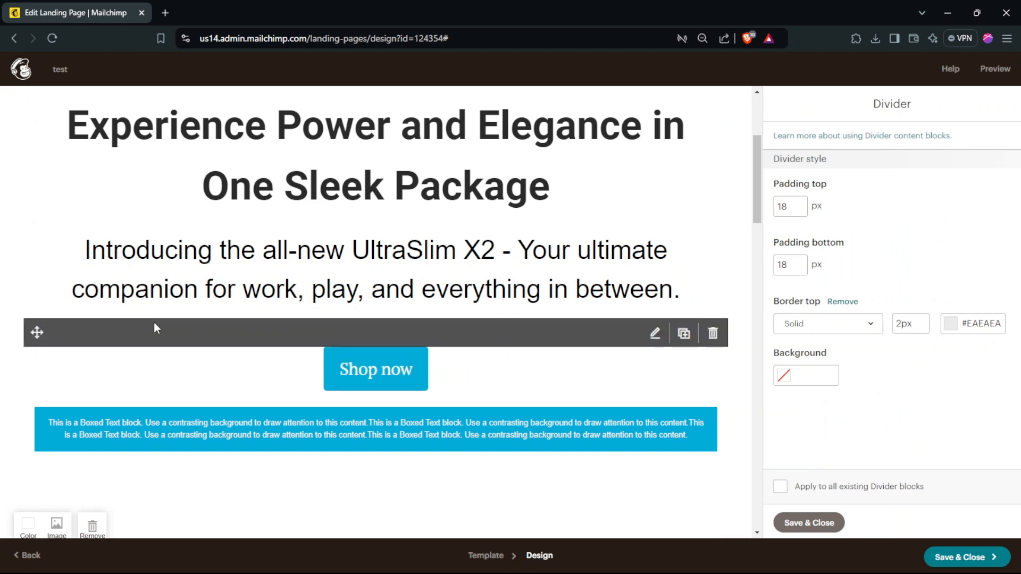
pyautogui.doubleClick(784, 208)
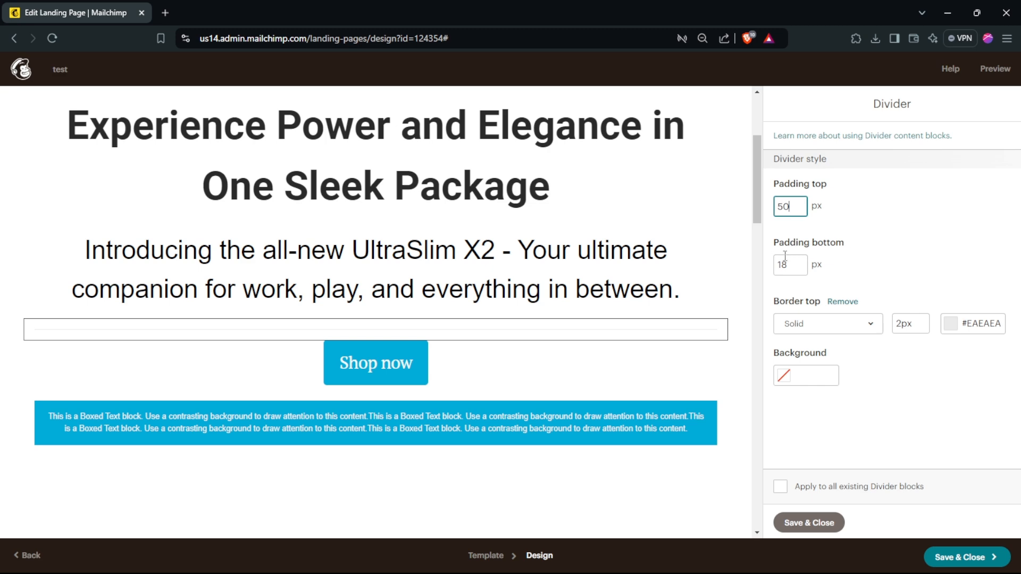
pyautogui.write('50')
pyautogui.click(790, 261)
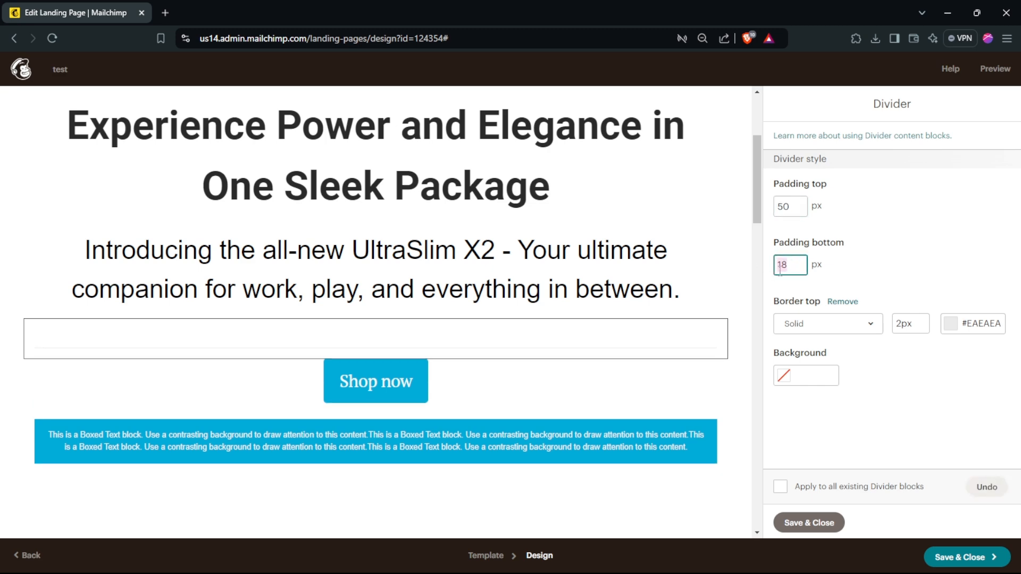
pyautogui.write('50')
pyautogui.click(886, 240)
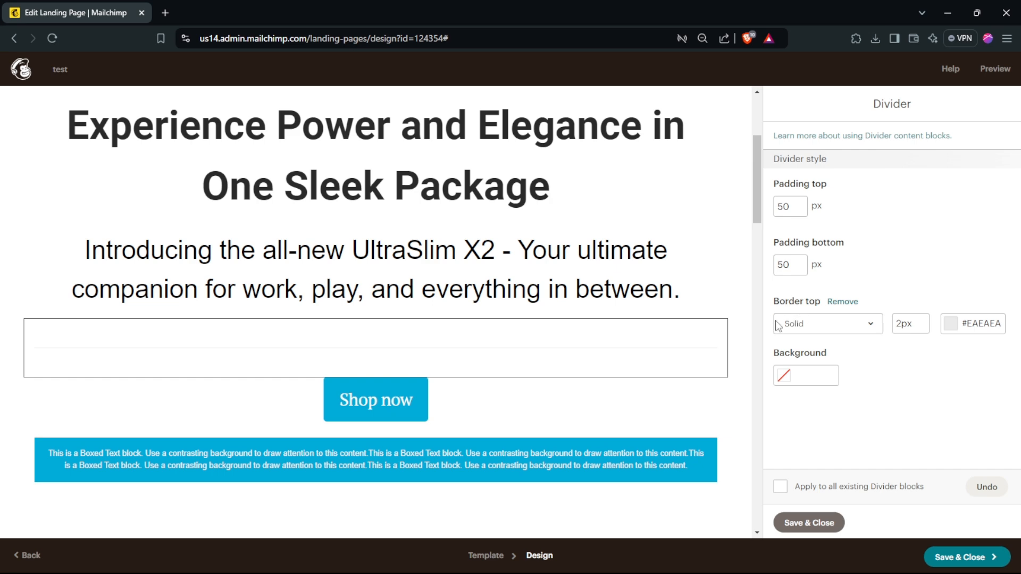
# Try a Dotted top border on the divider, settle on Double in black, #000000, and save the block.
pyautogui.click(803, 329)
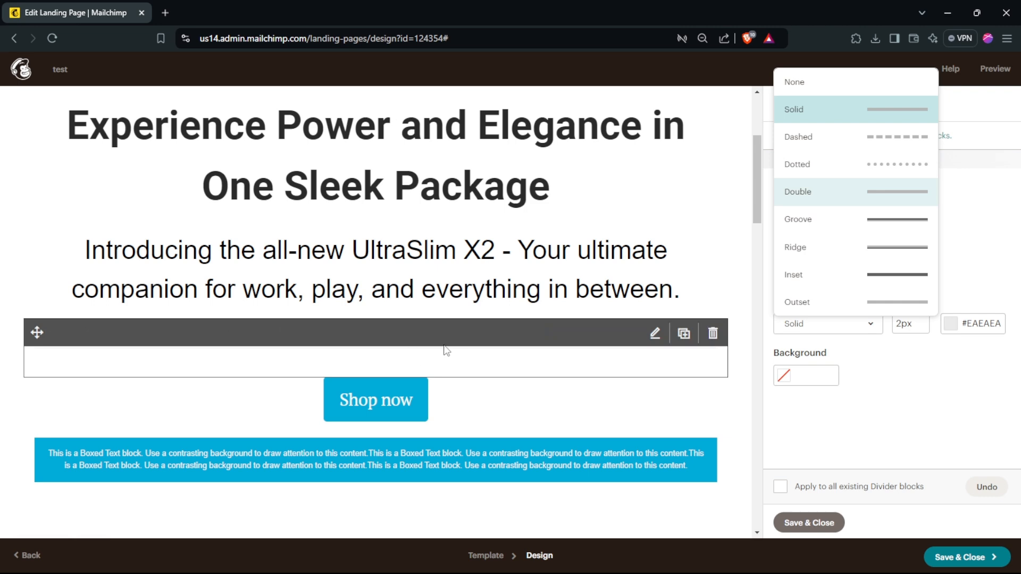
pyautogui.click(860, 159)
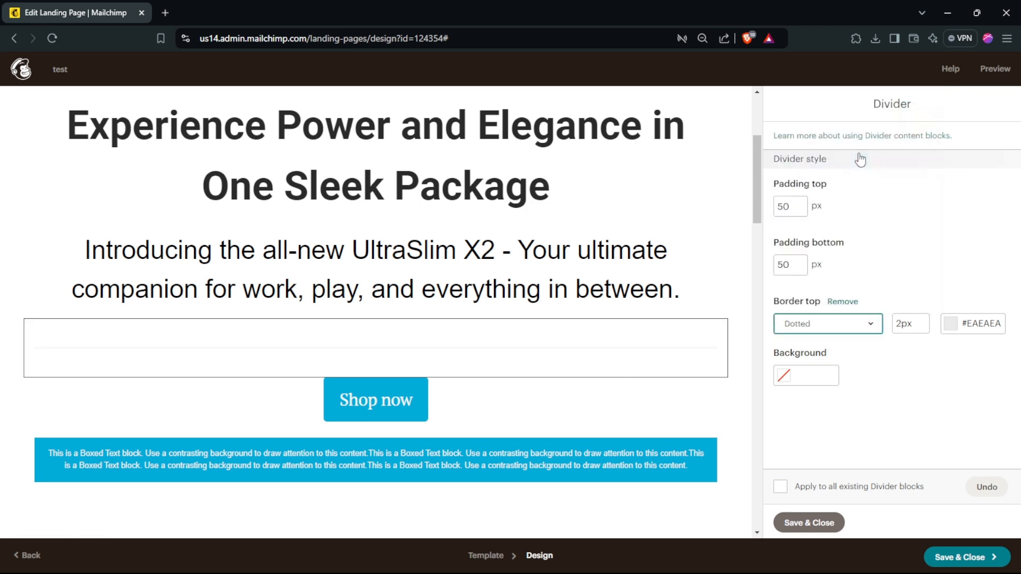
pyautogui.click(804, 329)
pyautogui.click(830, 195)
pyautogui.click(950, 329)
pyautogui.click(938, 353)
pyautogui.click(902, 450)
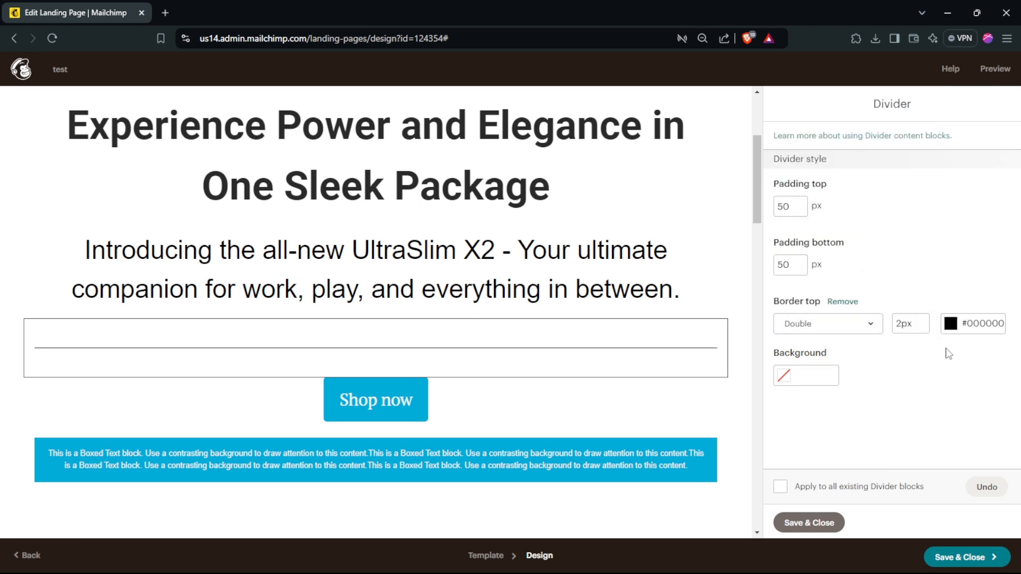
pyautogui.click(809, 523)
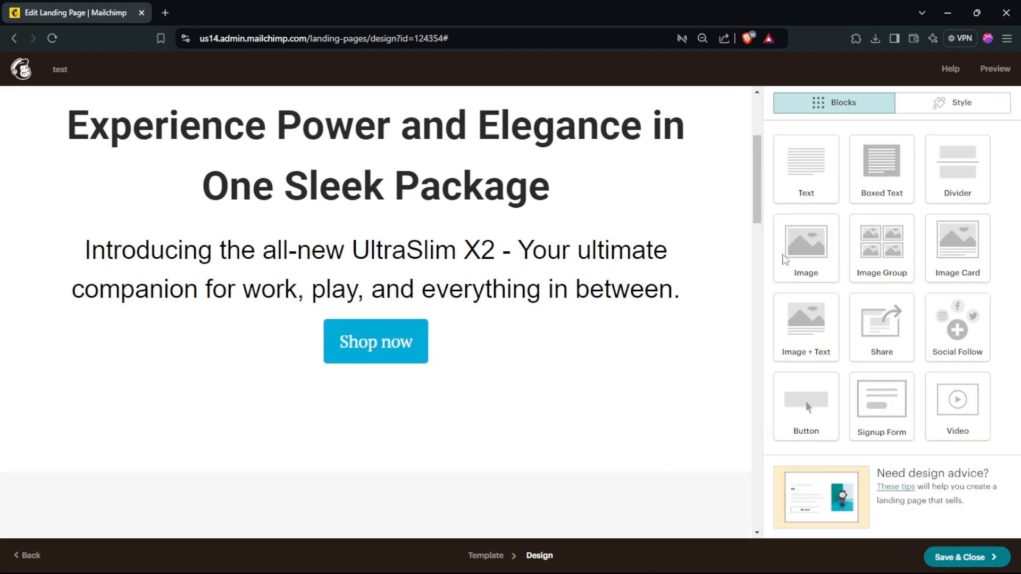
# Add an image block directly below the Shop now button and insert 5957235.png from My Files.
pyautogui.moveTo(807, 269); pyautogui.dragTo(495, 378)
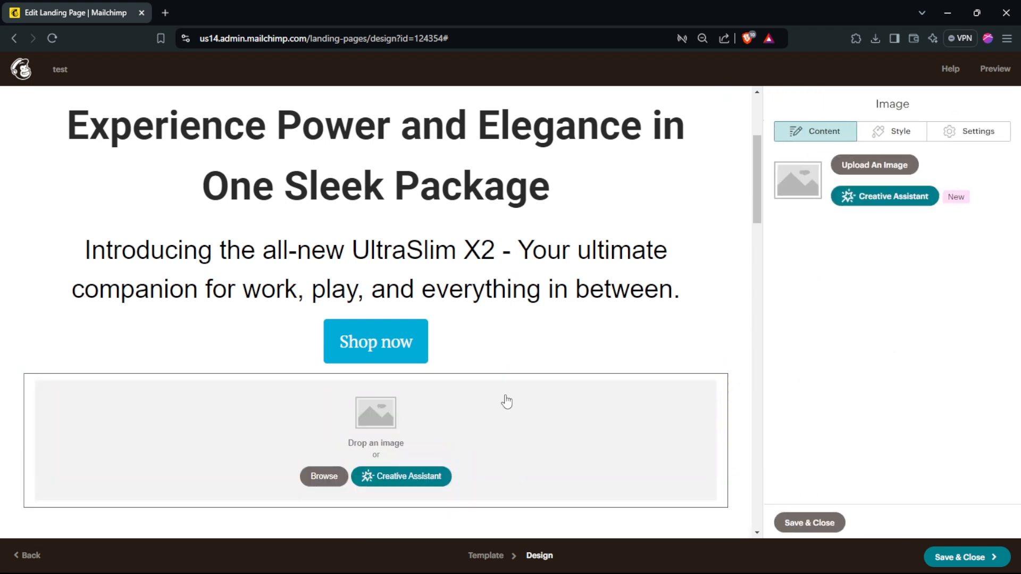
pyautogui.click(327, 479)
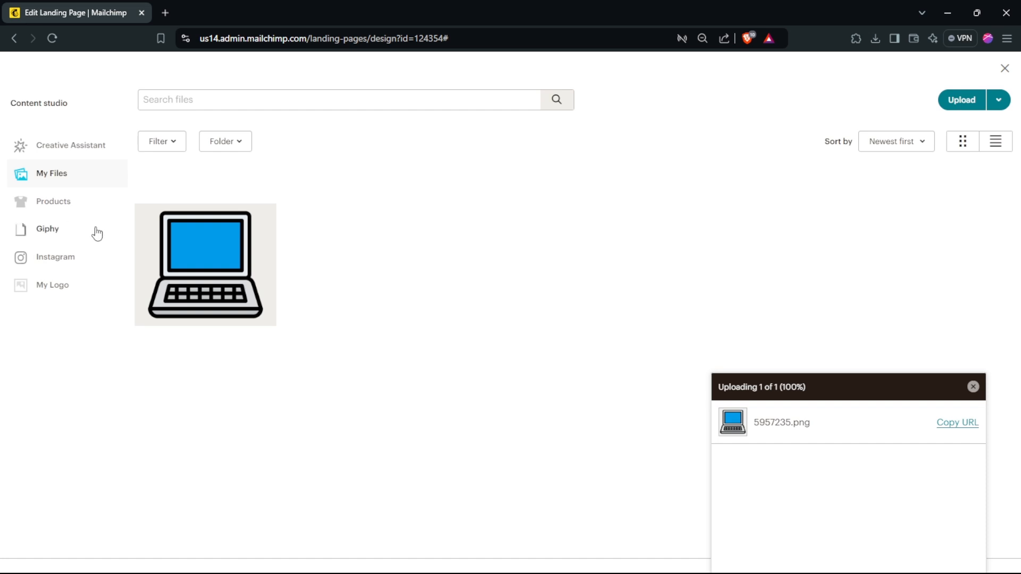
pyautogui.click(62, 201)
pyautogui.click(69, 184)
pyautogui.click(200, 261)
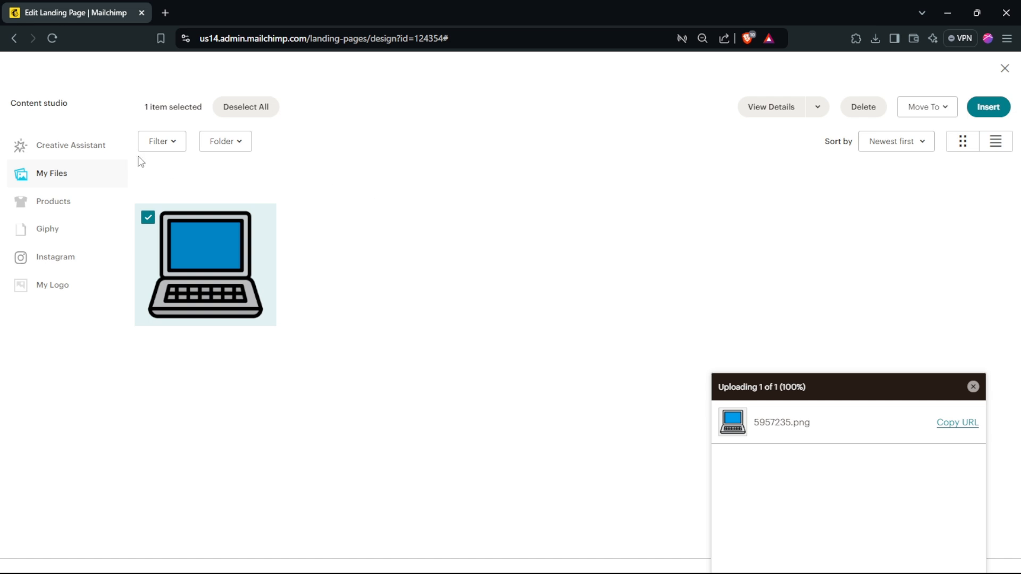
pyautogui.click(147, 218)
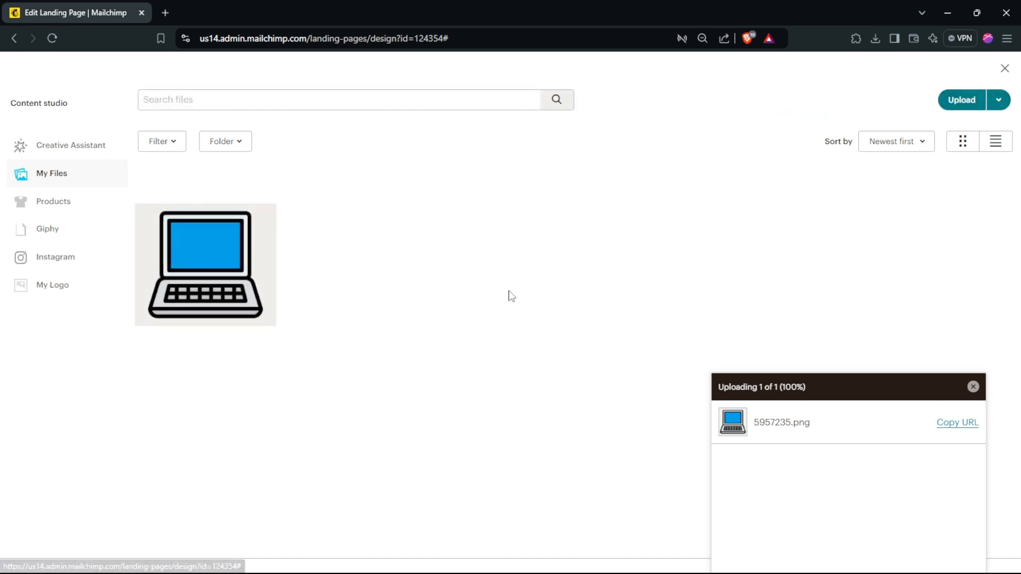
pyautogui.click(174, 318)
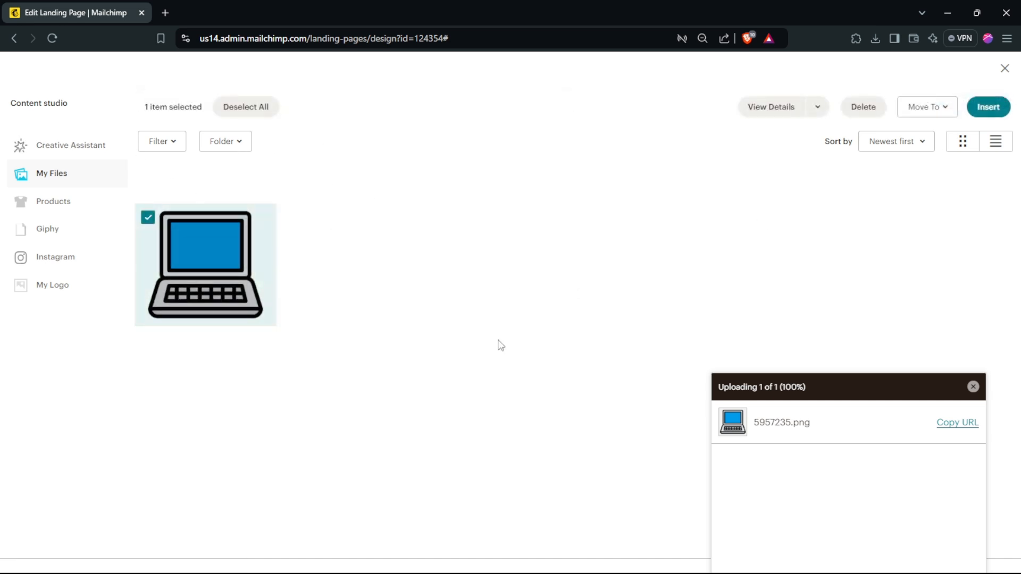
pyautogui.click(977, 115)
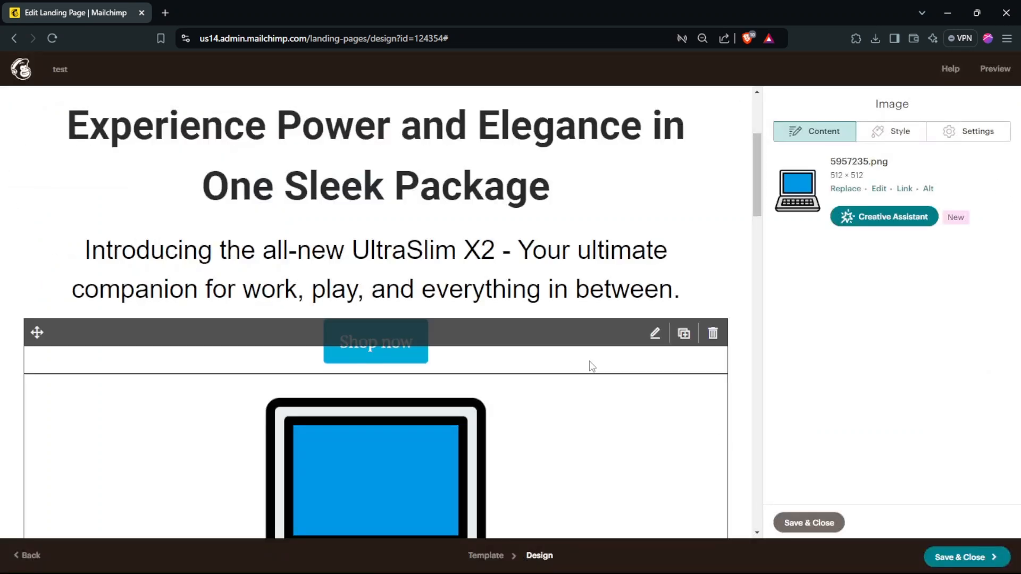
pyautogui.moveTo(766, 193); pyautogui.dragTo(746, 206)
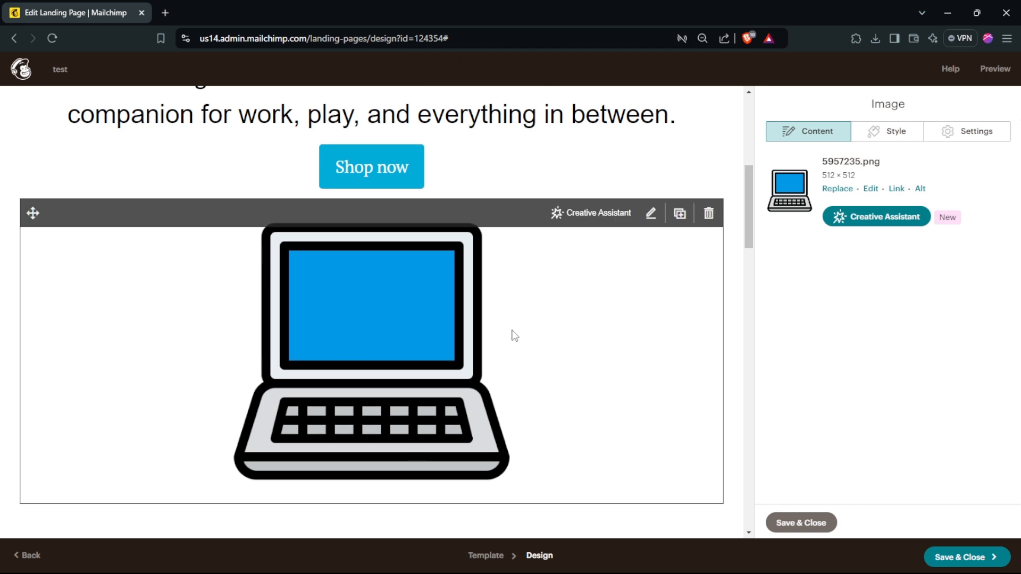
# Try Solid and Dashed borders on the laptop image, and settle on a Groove border.
pyautogui.click(876, 133)
pyautogui.click(788, 215)
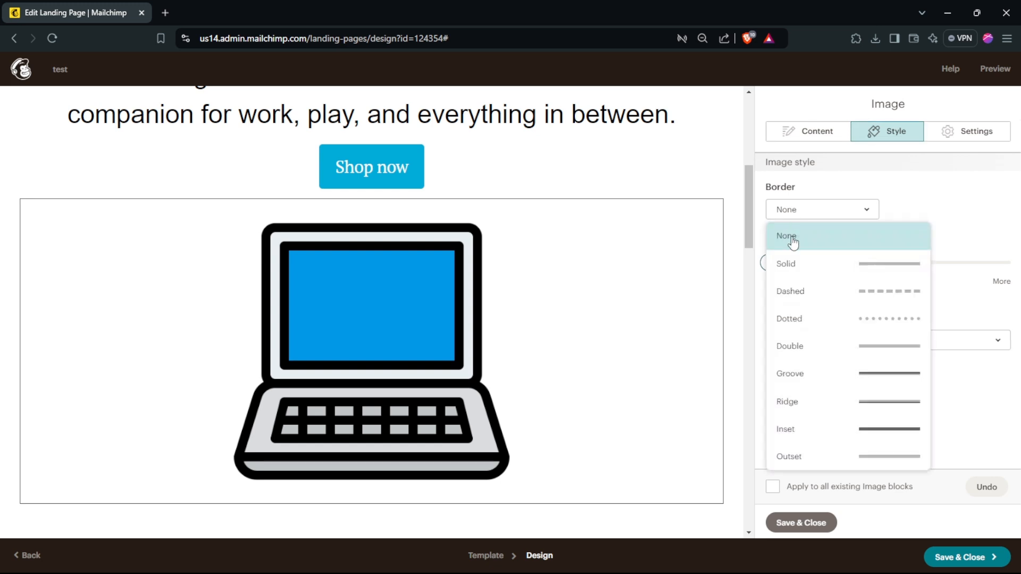
pyautogui.click(790, 264)
pyautogui.click(838, 209)
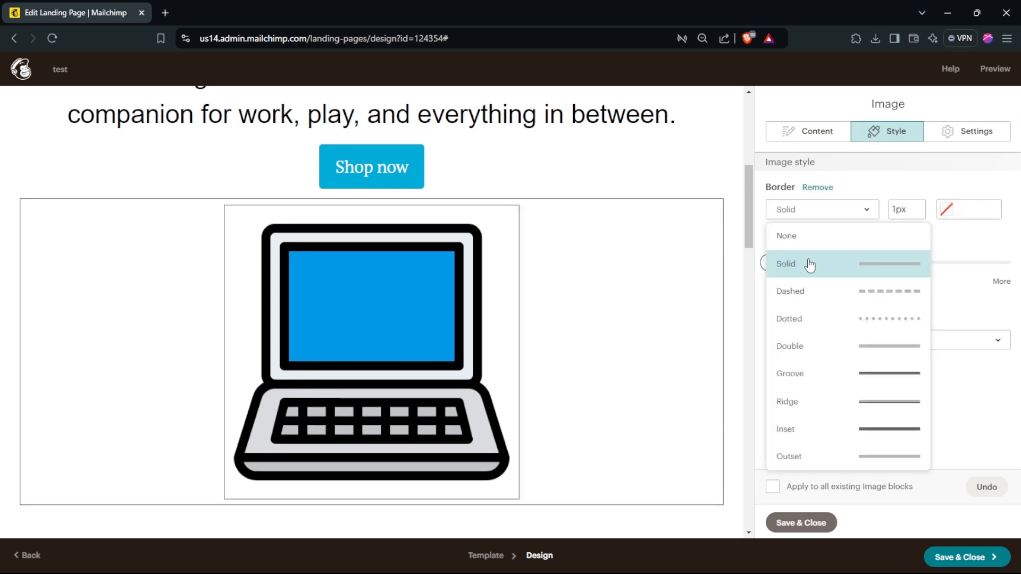
pyautogui.click(802, 291)
pyautogui.click(815, 216)
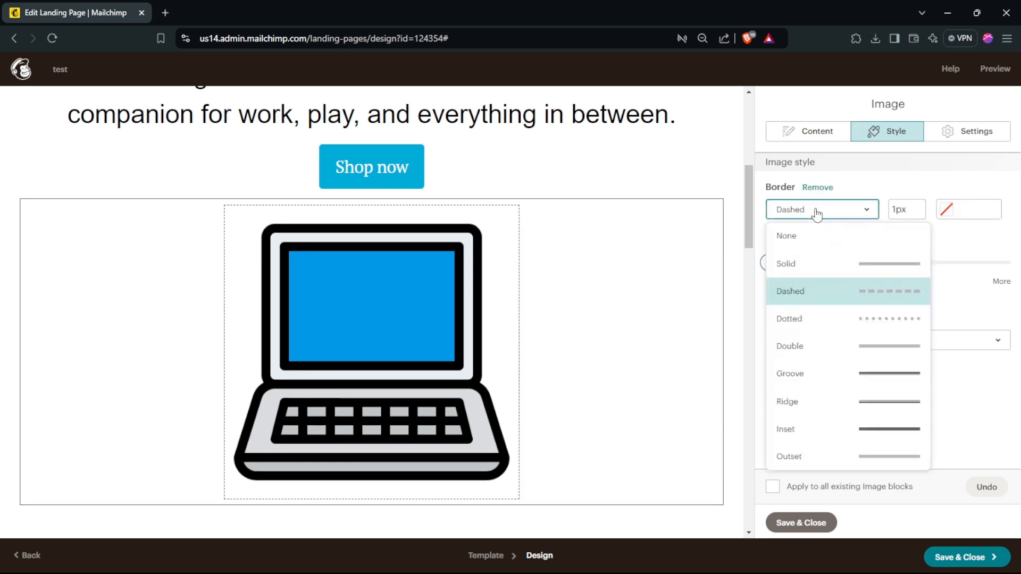
pyautogui.click(800, 382)
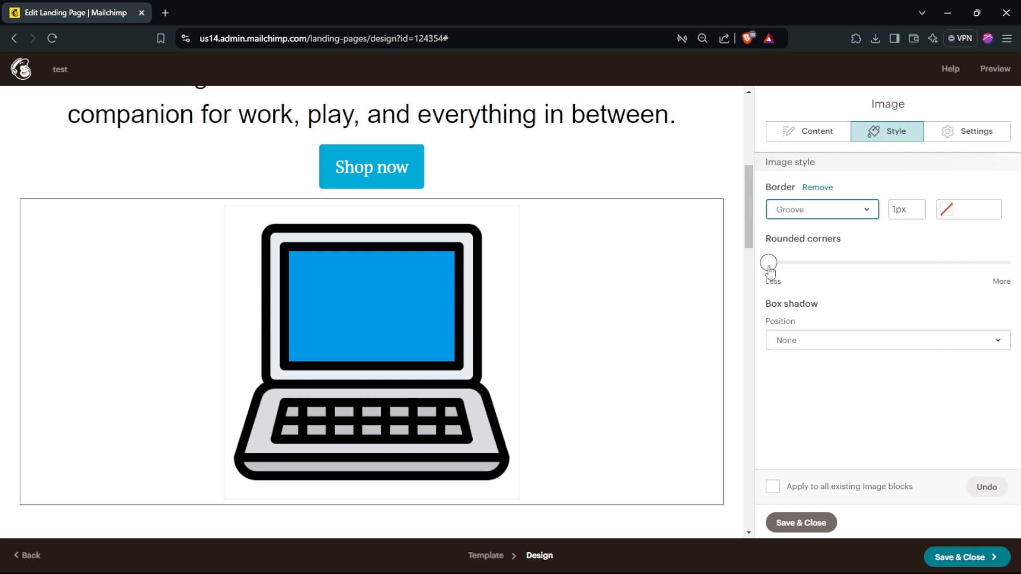
# Slightly round the corners of the laptop image, and delete the image block.
pyautogui.moveTo(770, 268)
pyautogui.mouseDown()
pyautogui.moveTo(802, 264)
pyautogui.moveTo(769, 264)
pyautogui.mouseUp()
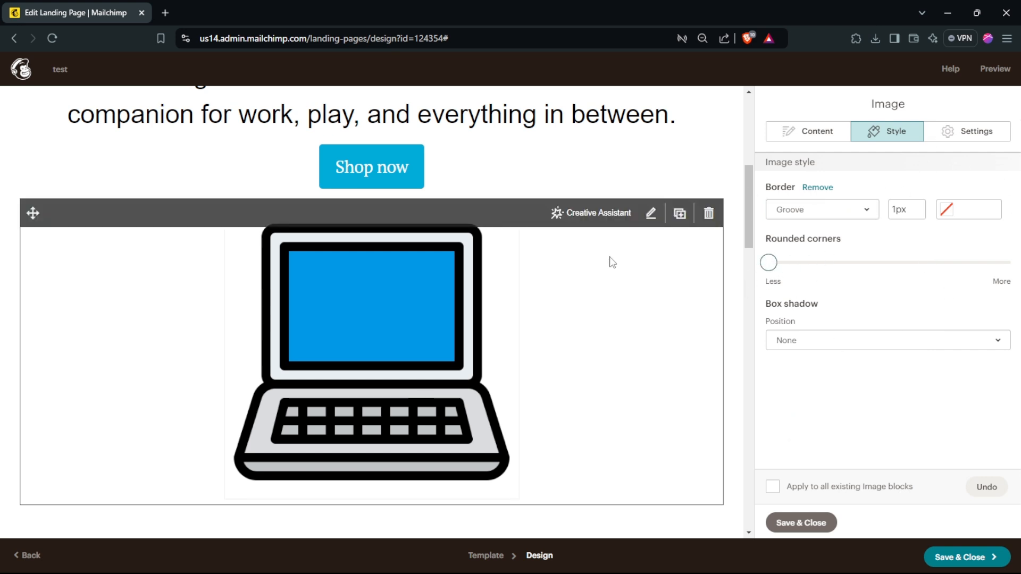
pyautogui.moveTo(769, 262); pyautogui.dragTo(812, 264)
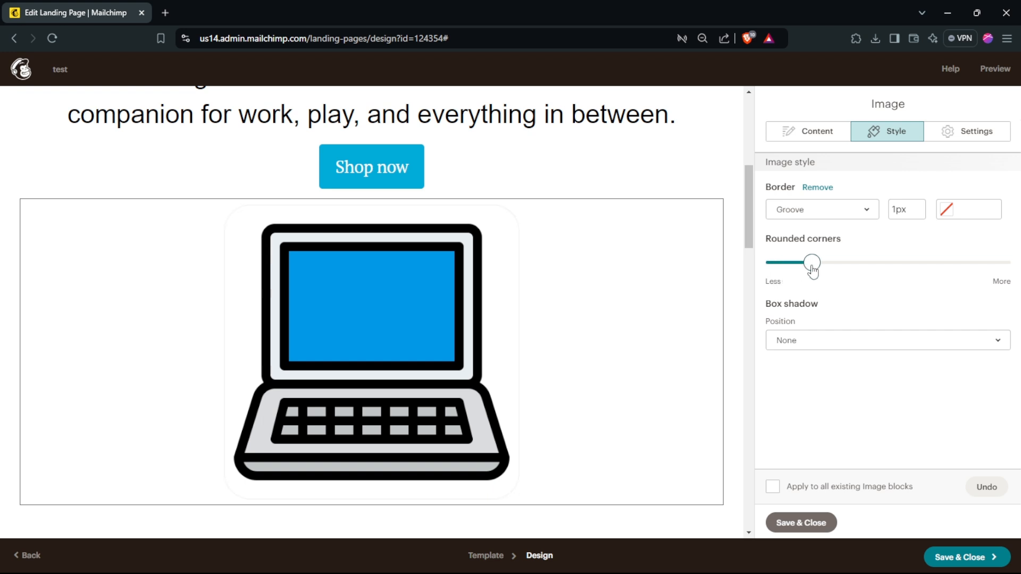
pyautogui.click(708, 213)
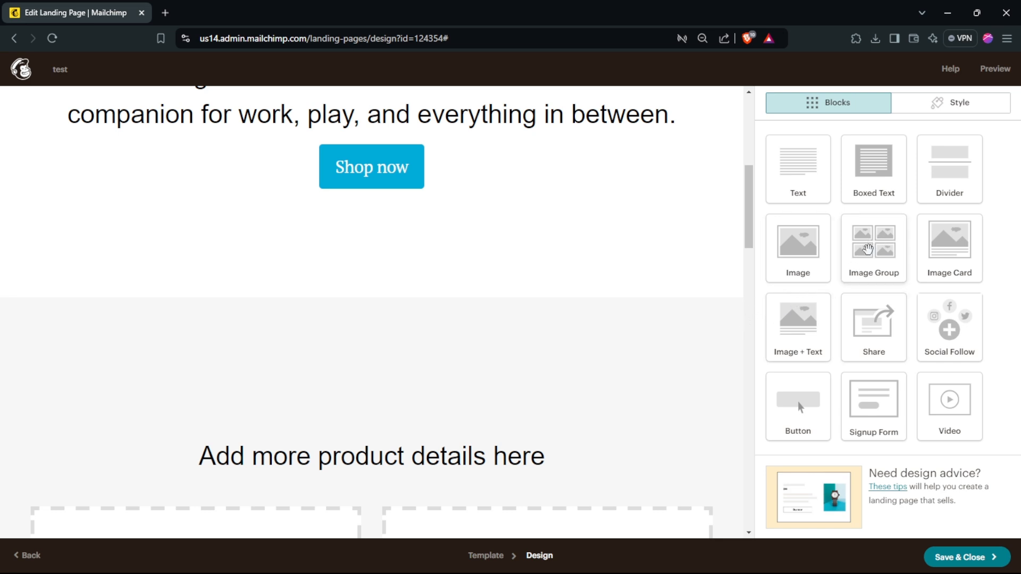
# Try an image group block below the Shop now button, and delete it.
pyautogui.click(877, 248)
pyautogui.moveTo(880, 246); pyautogui.dragTo(394, 188)
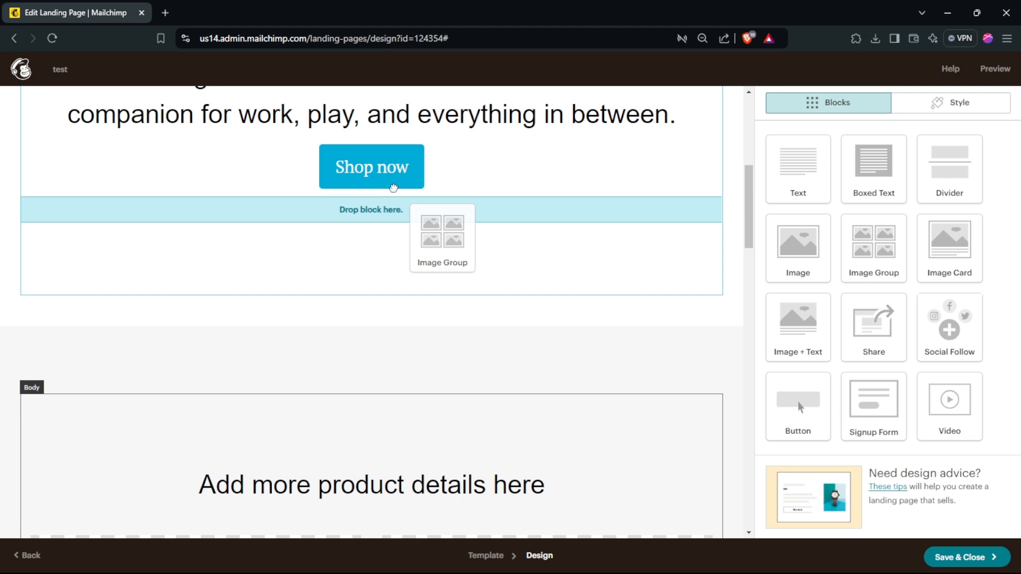
pyautogui.moveTo(332, 246); pyautogui.dragTo(334, 245)
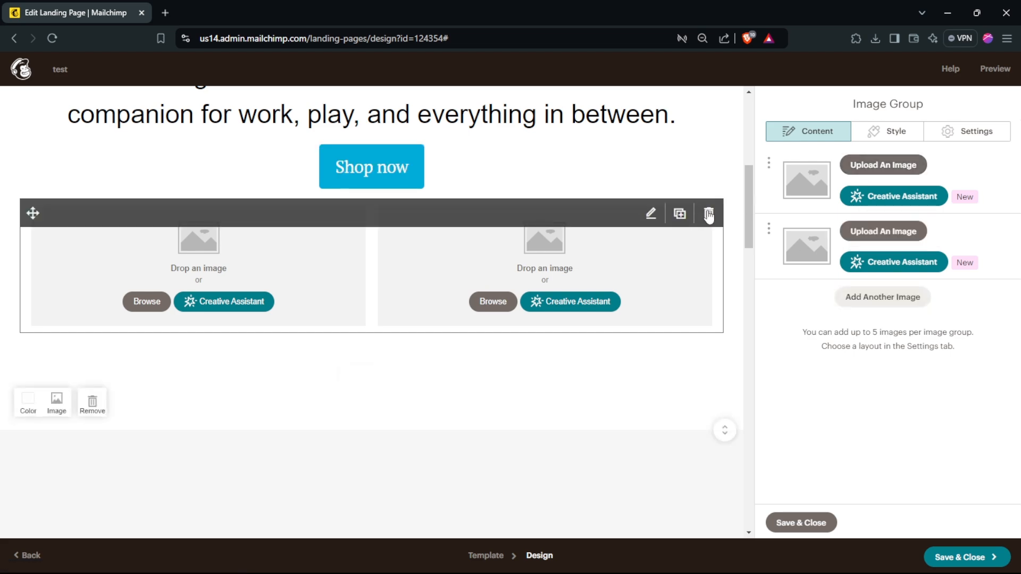
pyautogui.click(708, 213)
pyautogui.click(364, 374)
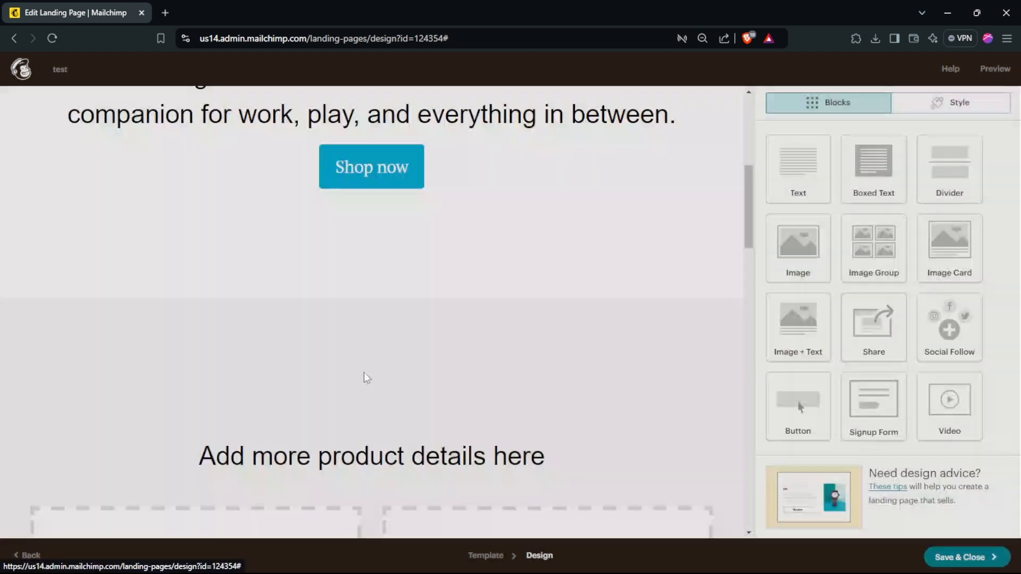
# Add an image card block below the Shop now button and insert 5957235.png from My Files.
pyautogui.moveTo(956, 238); pyautogui.dragTo(354, 221)
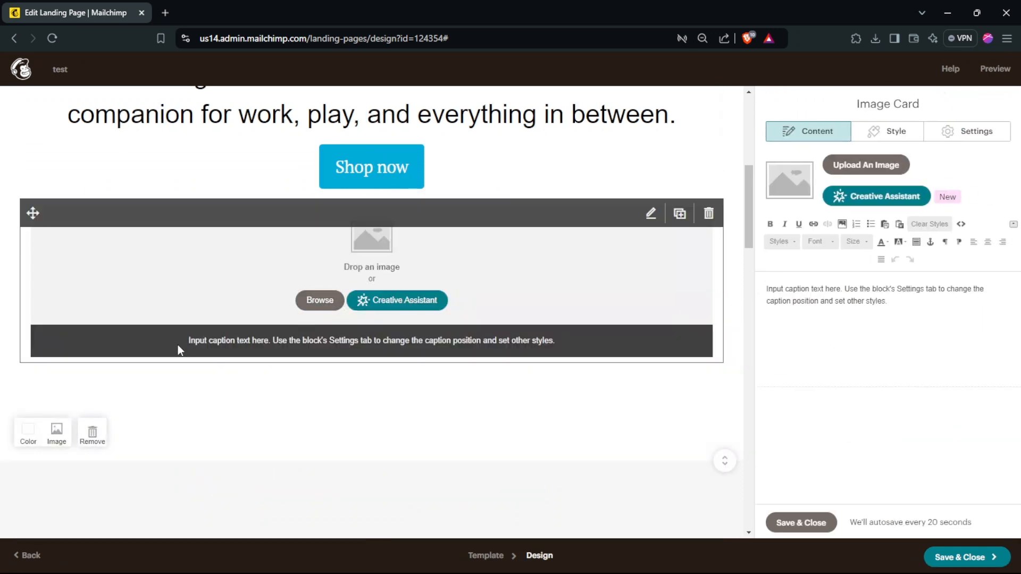
pyautogui.click(322, 300)
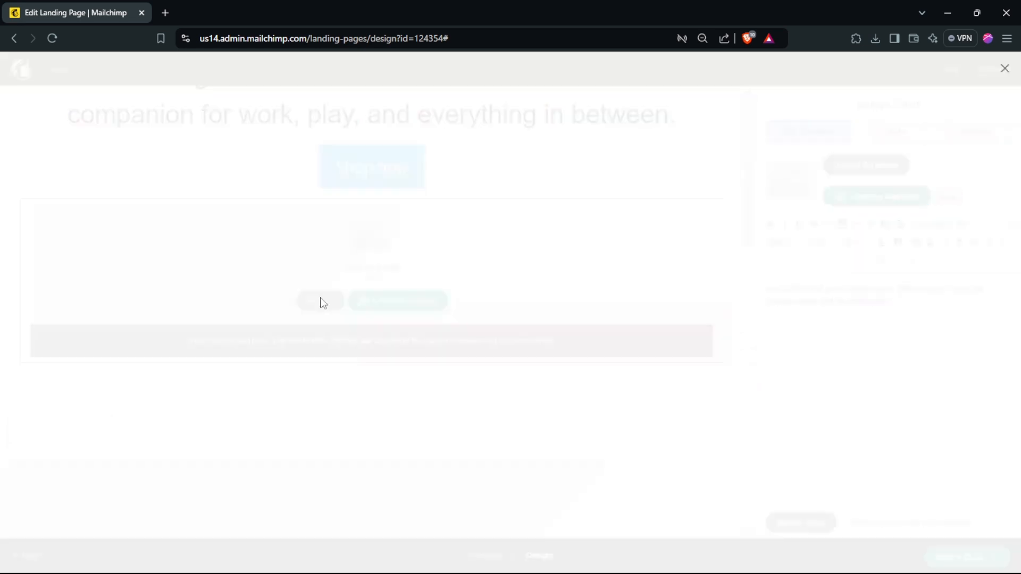
pyautogui.click(195, 243)
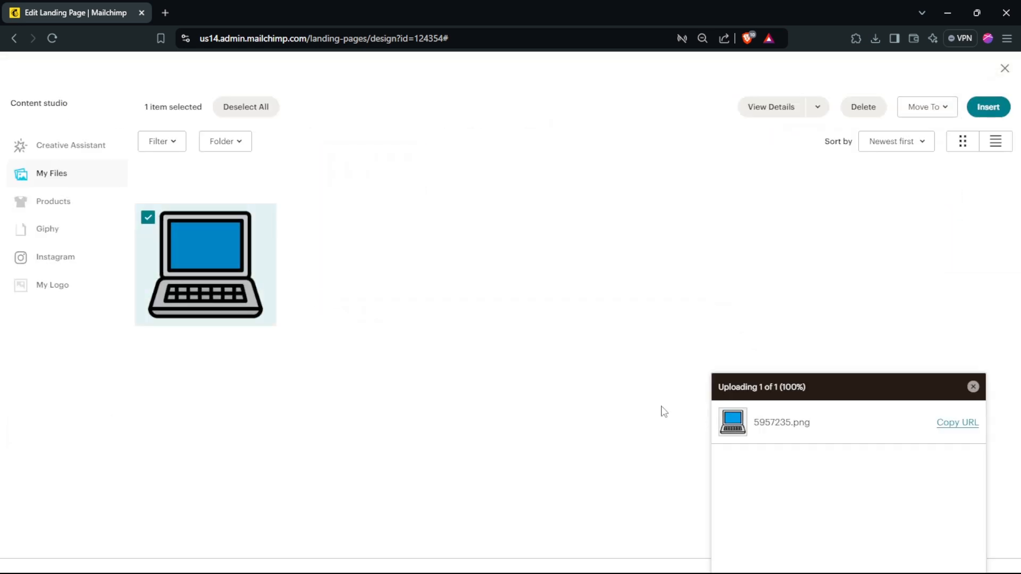
pyautogui.click(987, 107)
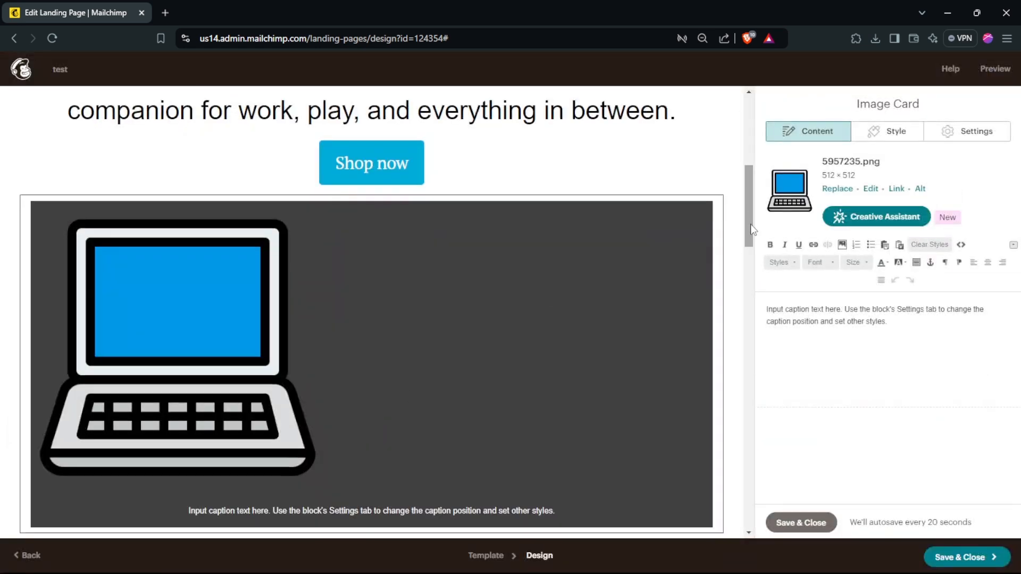
pyautogui.scroll(-3, 290, 371)
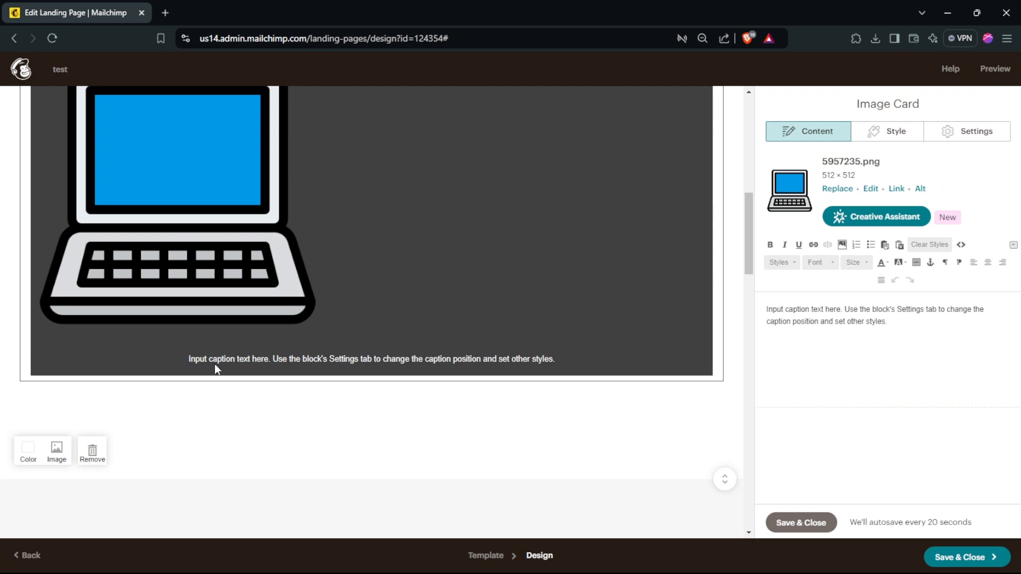
pyautogui.scroll(1, 214, 363)
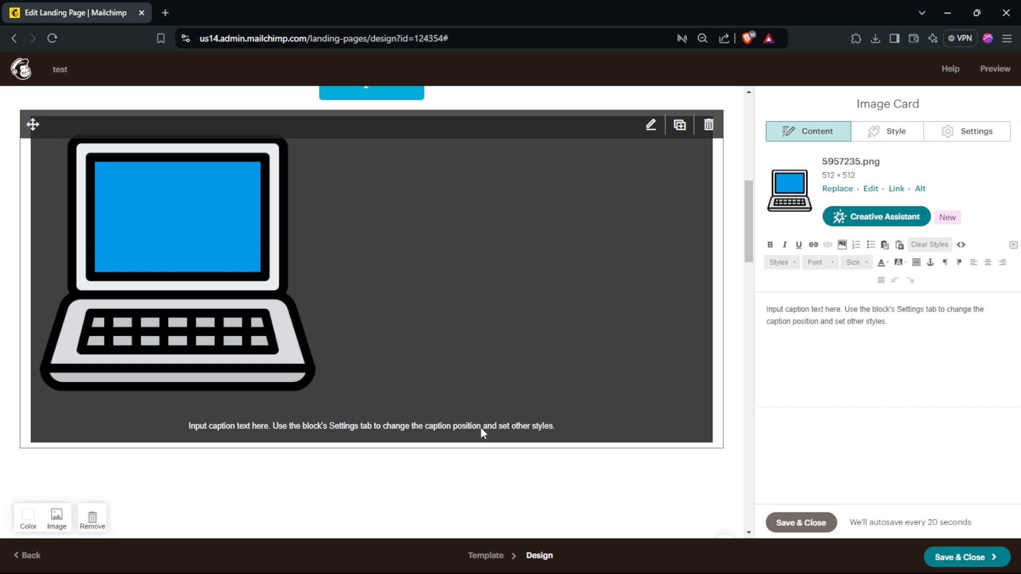
# Replace the image card's placeholder caption with "cap" repeated several times, and delete the image card block.
pyautogui.tripleClick(777, 321)
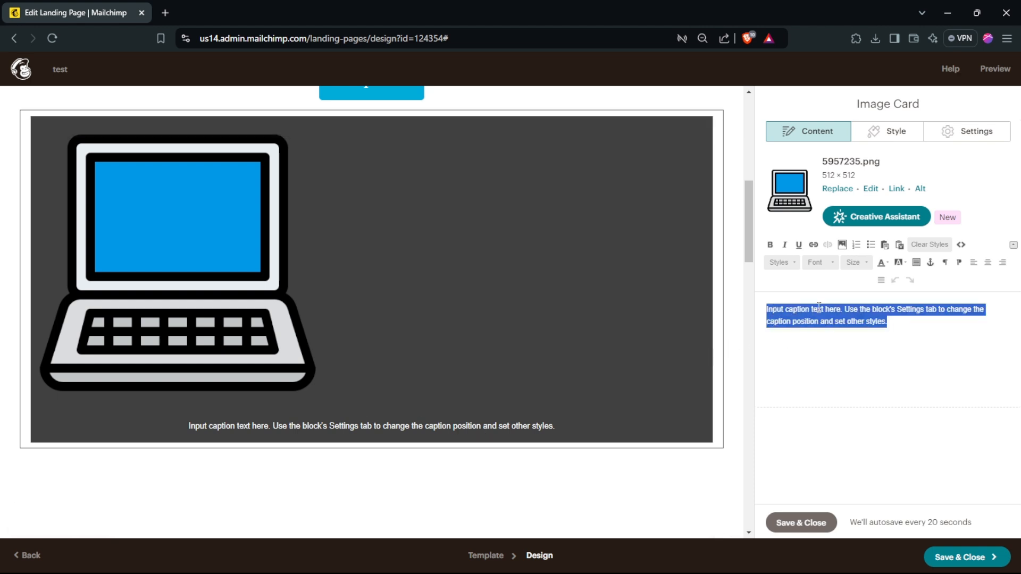
pyautogui.write('cap')
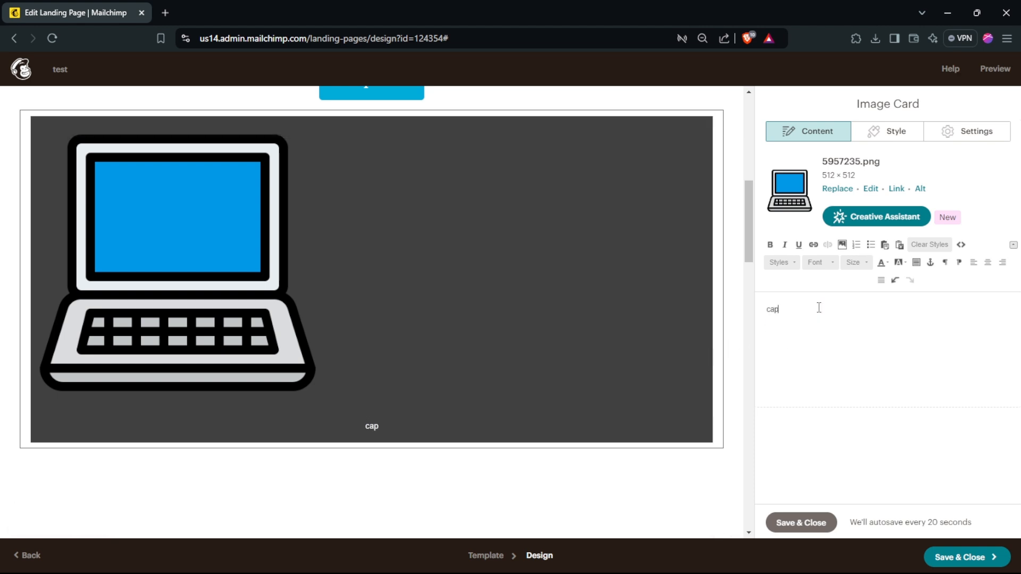
pyautogui.hotkey('ctrl', 'v')
pyautogui.hotkey('ctrl', 'v')
pyautogui.hotkey('ctrl', 'v')
pyautogui.hotkey('ctrl', 'v')
pyautogui.hotkey('ctrl', 'v')
pyautogui.hotkey('ctrl', 'v')
pyautogui.hotkey('ctrl', 'v')
pyautogui.hotkey('ctrl', 'v')
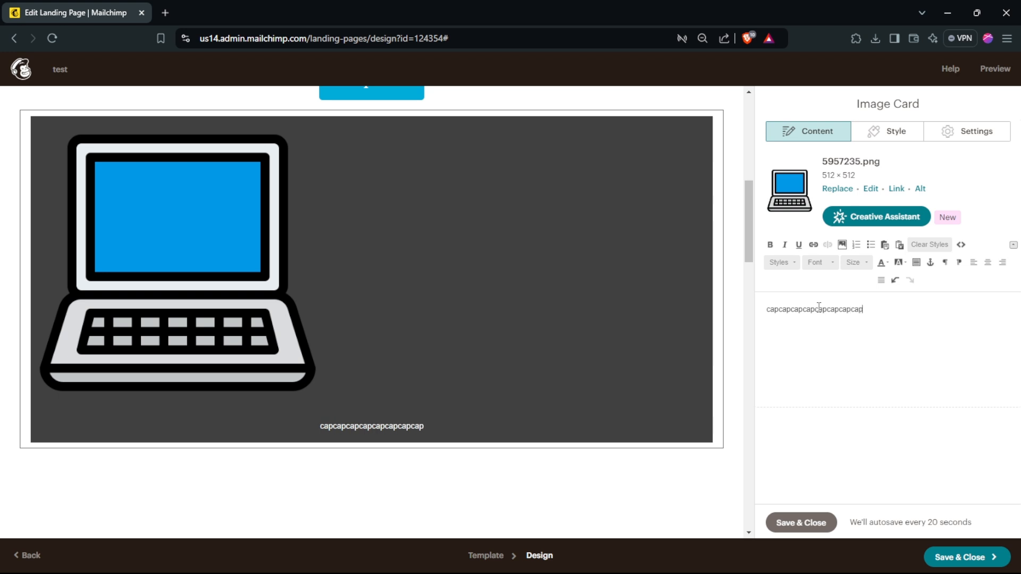
pyautogui.hotkey('ctrl', 'a')
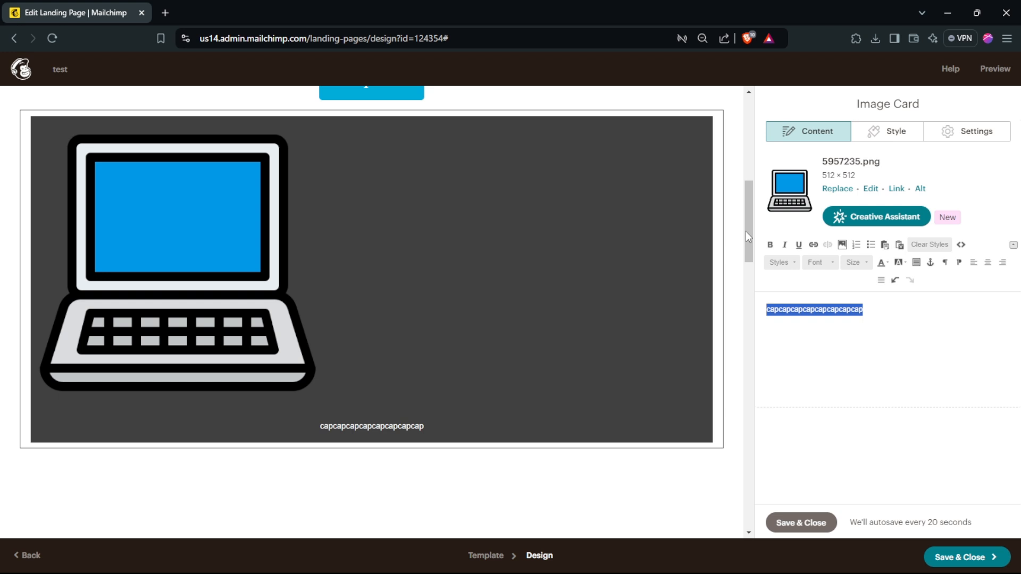
pyautogui.click(708, 124)
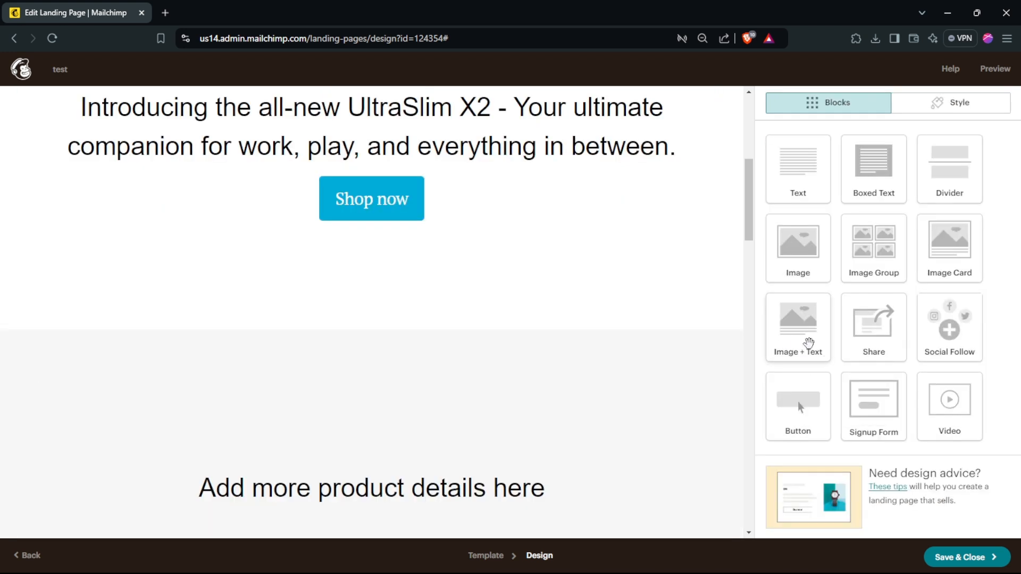
# Add an Image + Text block below the Shop now button and insert 5957235.png from My Files.
pyautogui.moveTo(800, 335); pyautogui.dragTo(426, 235)
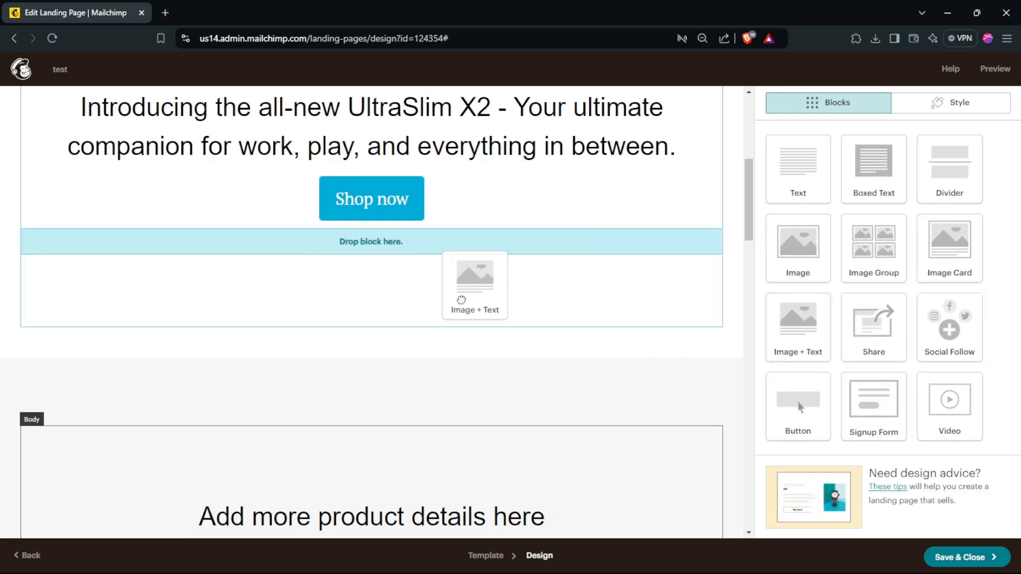
pyautogui.moveTo(462, 300); pyautogui.dragTo(490, 269)
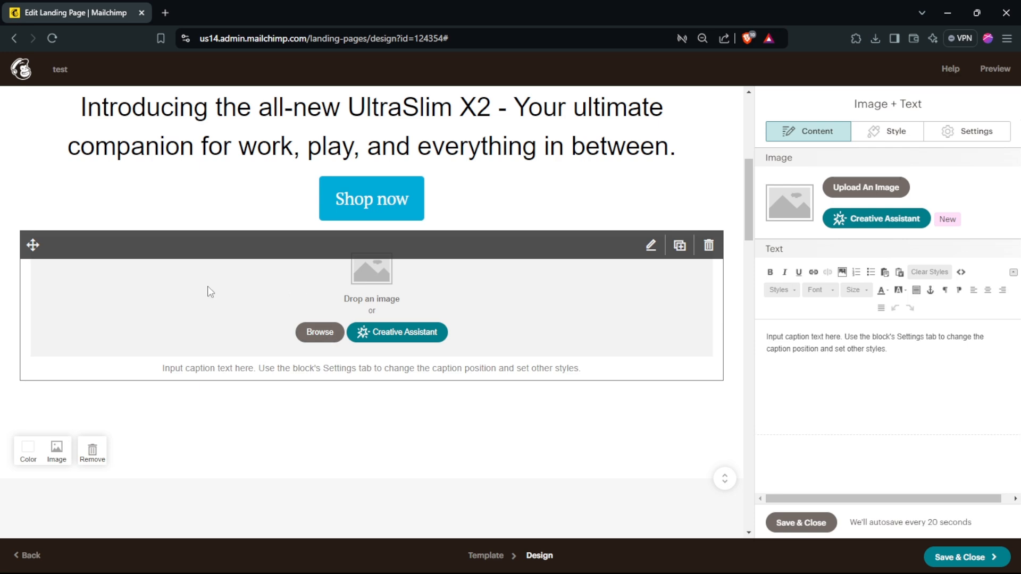
pyautogui.click(314, 340)
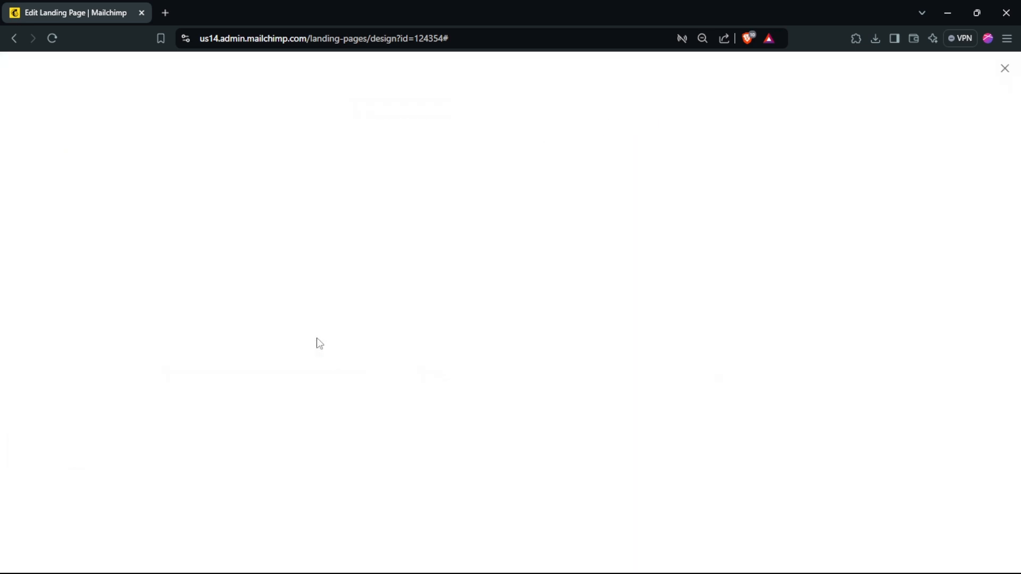
pyautogui.click(213, 235)
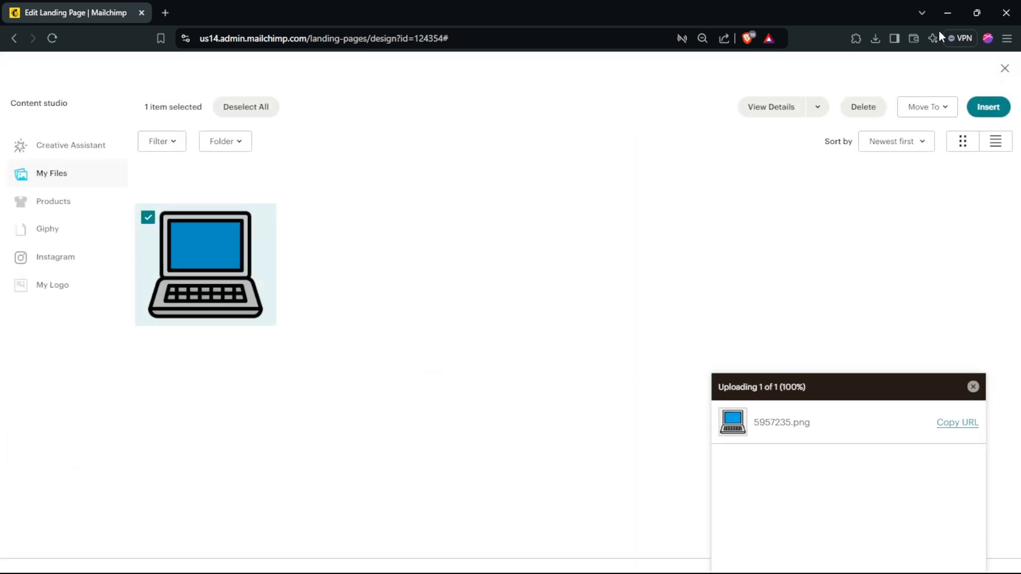
pyautogui.click(975, 105)
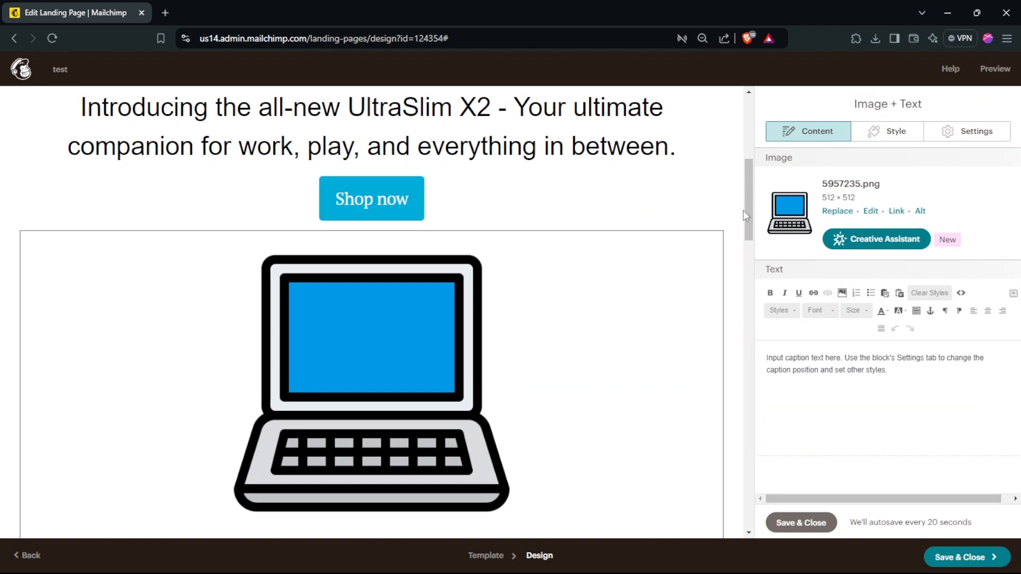
pyautogui.scroll(-4, 747, 215)
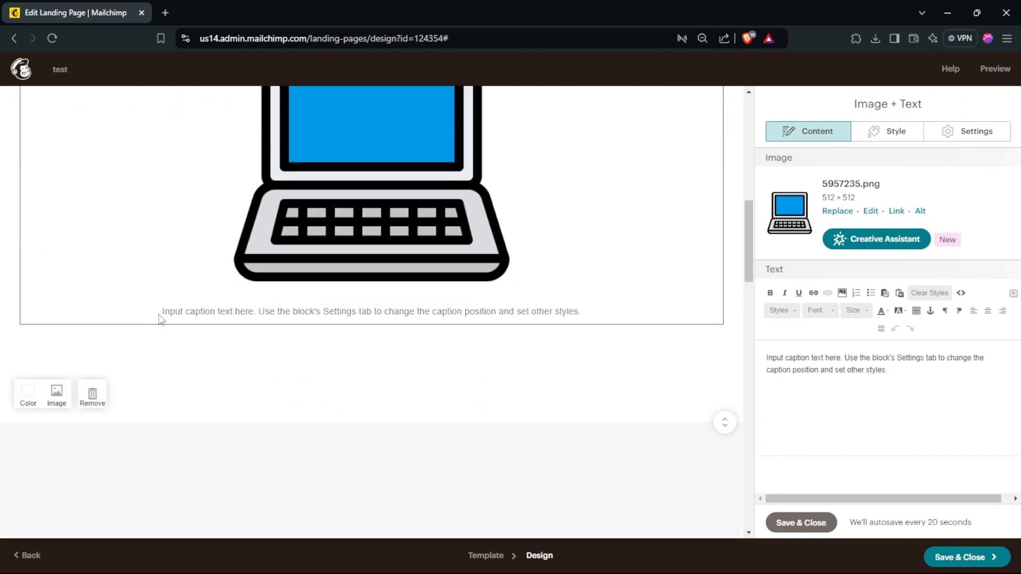
# Copy the Image + Text block's whole placeholder caption and repeat it three more times after the original text.
pyautogui.click(818, 365)
pyautogui.hotkey('ctrl', 'a')
pyautogui.hotkey('ctrl', 'c')
pyautogui.press('Right')
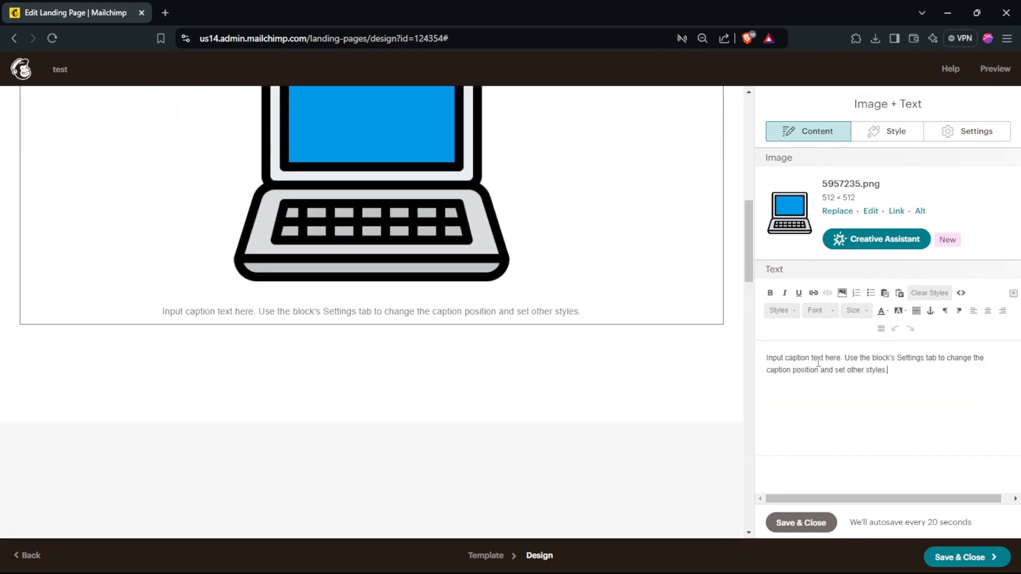
pyautogui.hotkey('ctrl', 'v')
pyautogui.hotkey('ctrl', 'v')
pyautogui.hotkey('ctrl', 'v')
pyautogui.hotkey('ctrl', 'a')
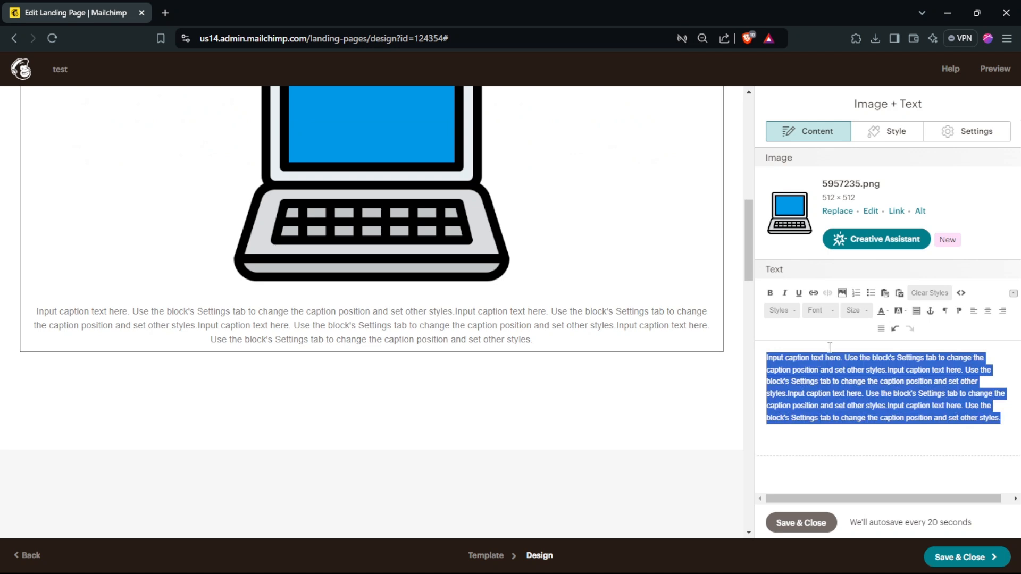
# Browse the caption's font, size and colour options, highlight all the text in yellow, and delete the Image + Text block.
pyautogui.click(780, 312)
pyautogui.click(816, 313)
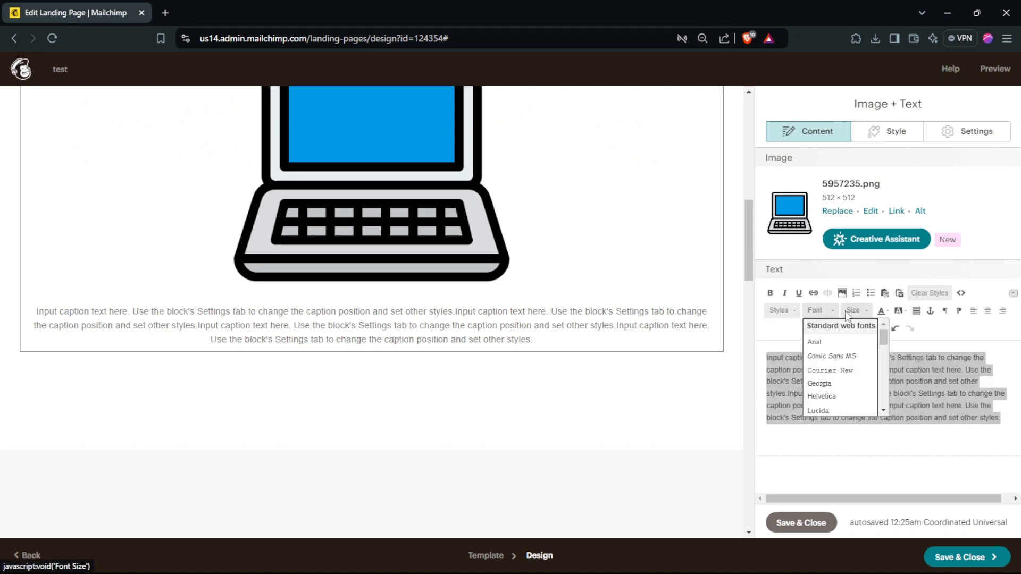
pyautogui.click(849, 312)
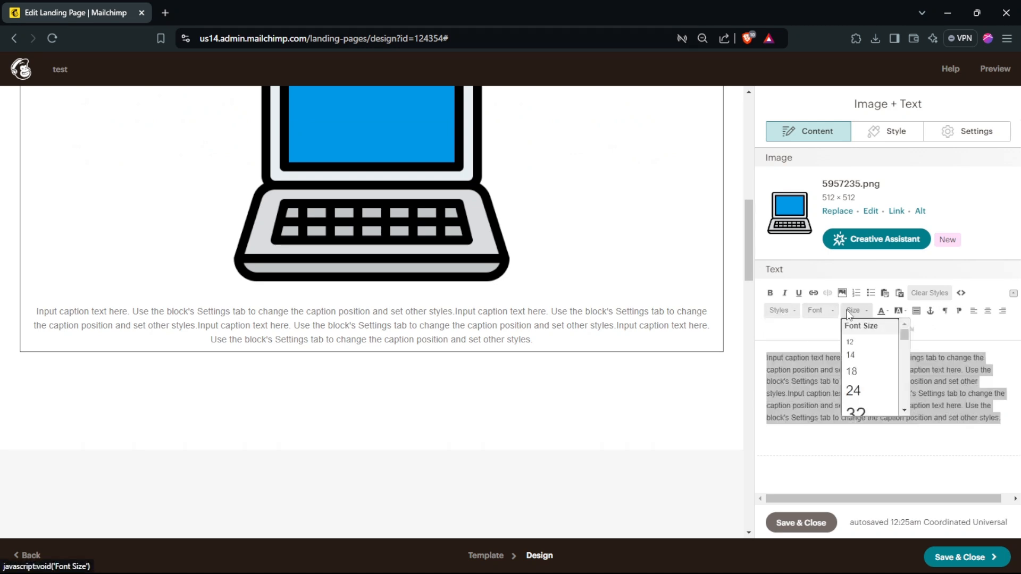
pyautogui.click(882, 313)
pyautogui.click(899, 311)
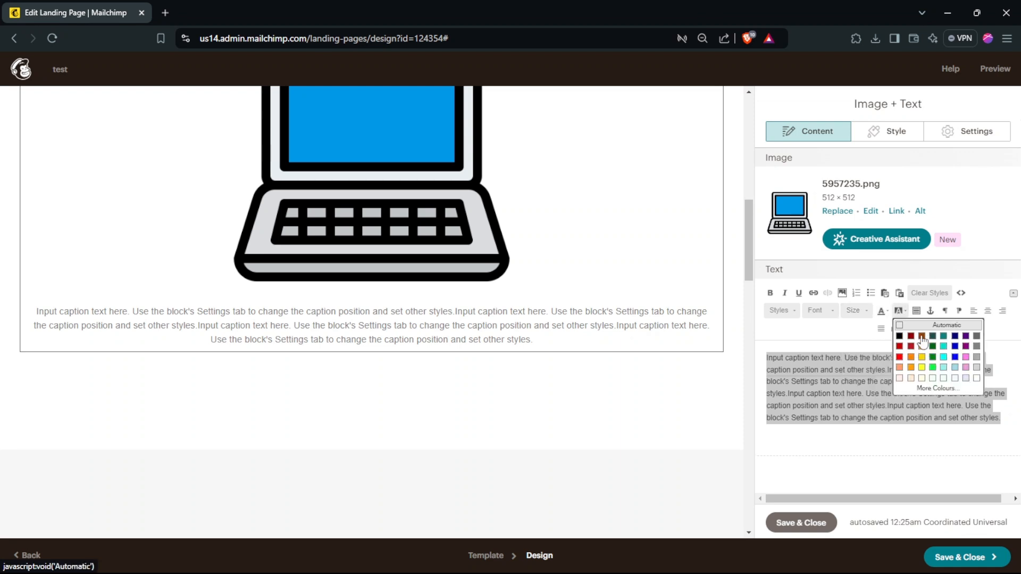
pyautogui.click(921, 367)
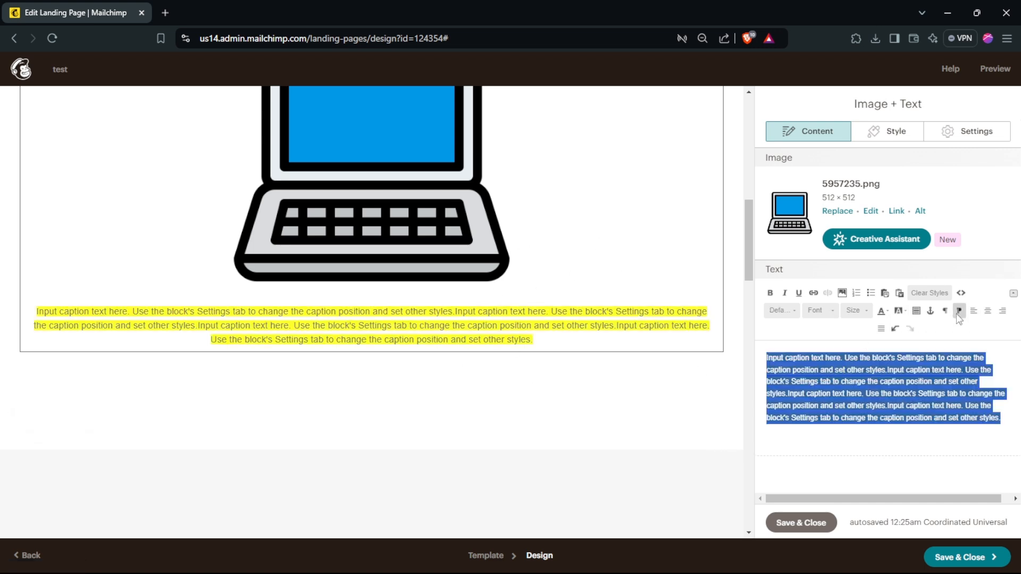
pyautogui.click(843, 382)
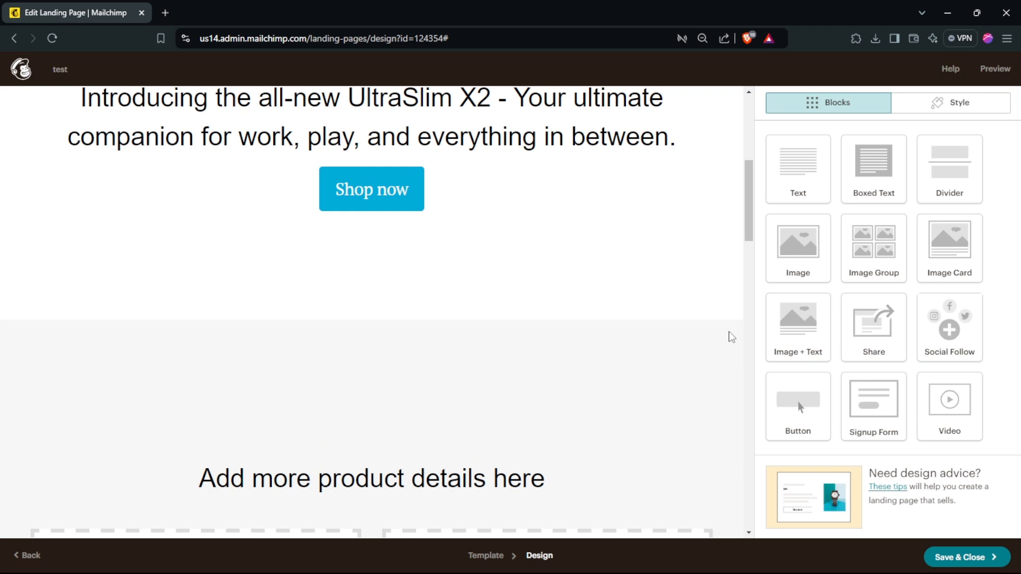
# Add a Share block below the Shop now button and include Pinterest as a third service after Facebook and X.
pyautogui.moveTo(851, 326); pyautogui.dragTo(326, 223)
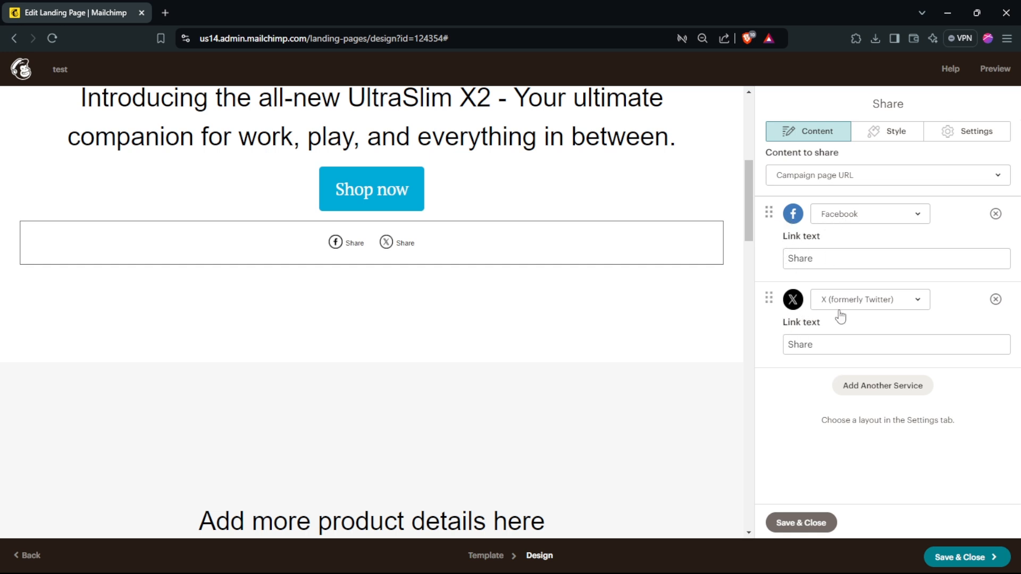
pyautogui.click(837, 386)
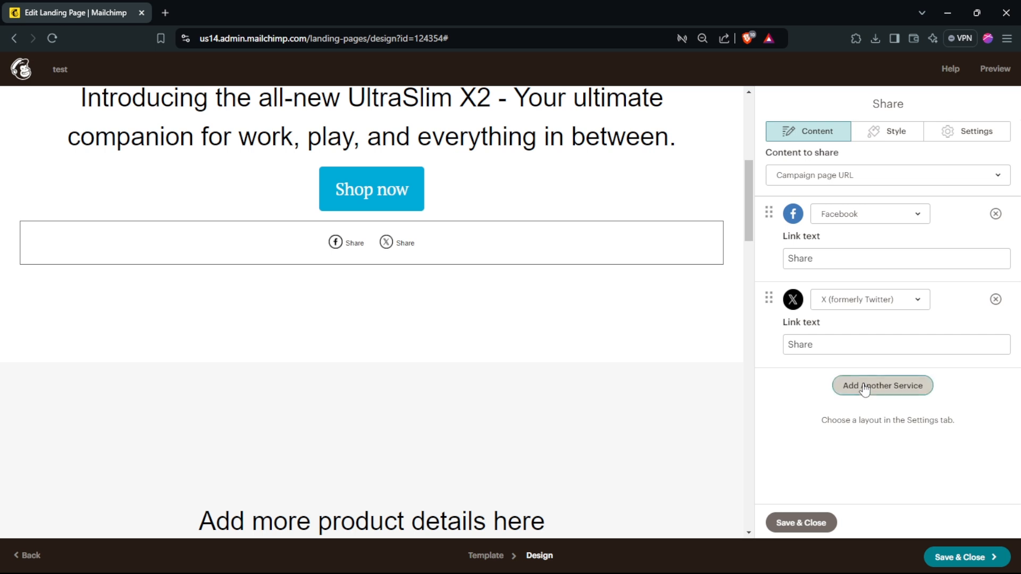
pyautogui.click(834, 394)
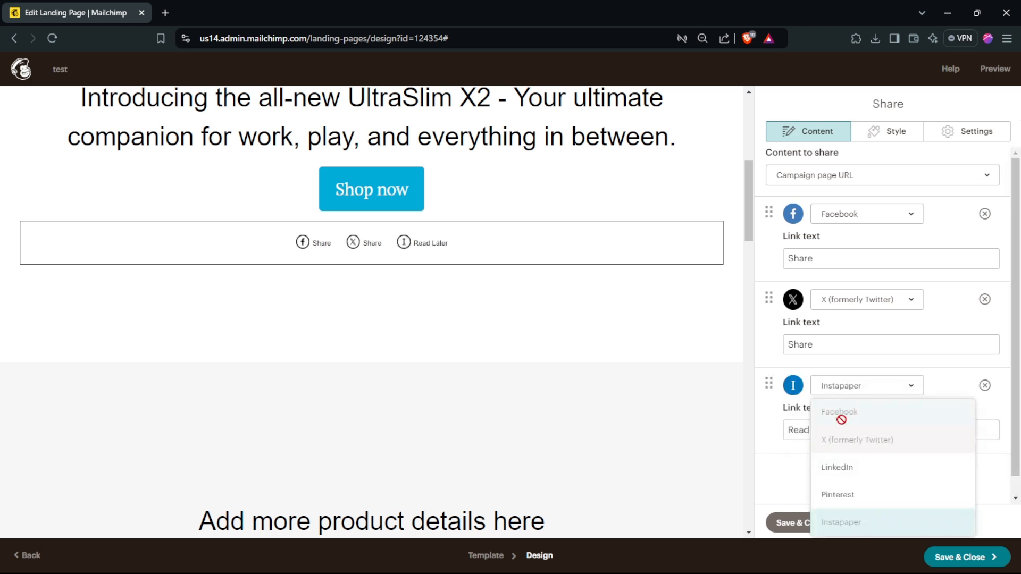
pyautogui.click(868, 492)
pyautogui.click(810, 431)
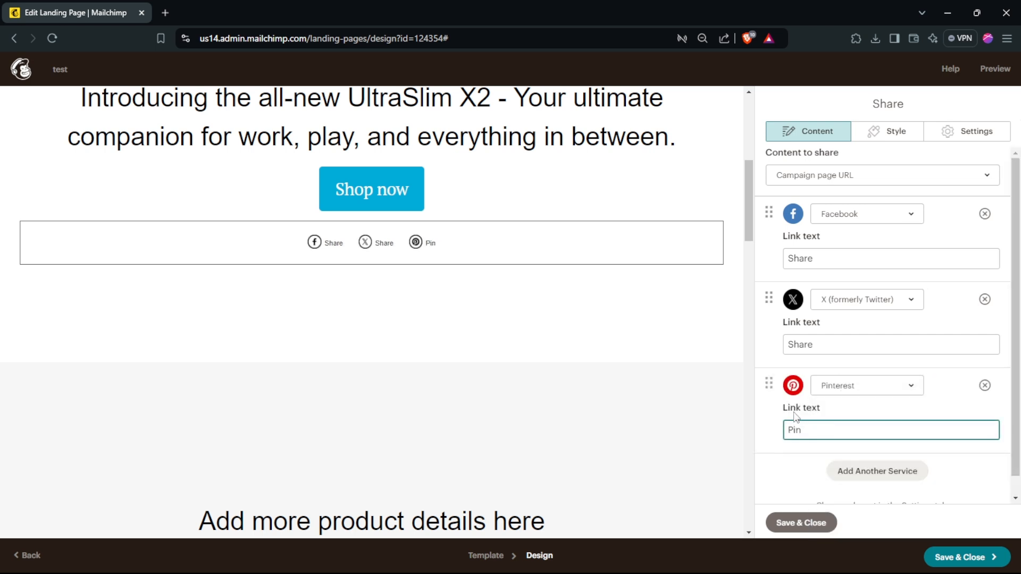
pyautogui.click(841, 414)
pyautogui.moveTo(810, 429); pyautogui.dragTo(778, 434)
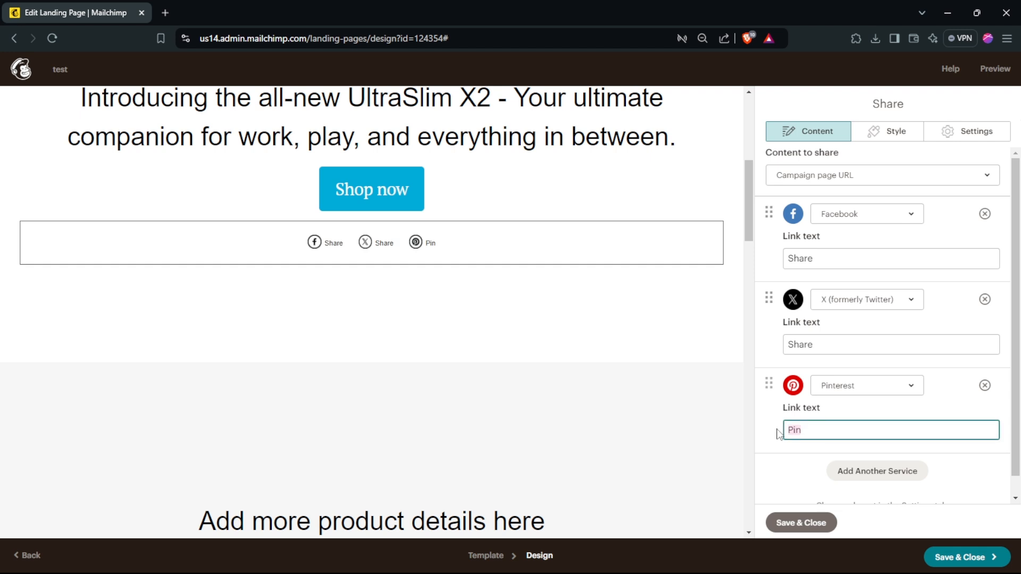
# Try several preset container background colours on the Share block, including blue and white, and restore it to No Color.
pyautogui.click(877, 137)
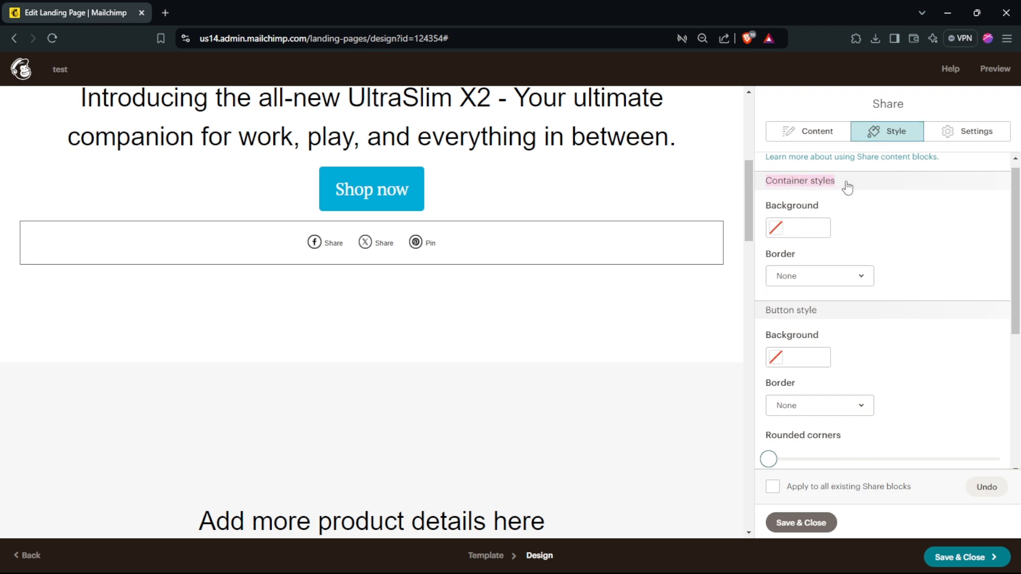
pyautogui.click(774, 229)
pyautogui.click(821, 259)
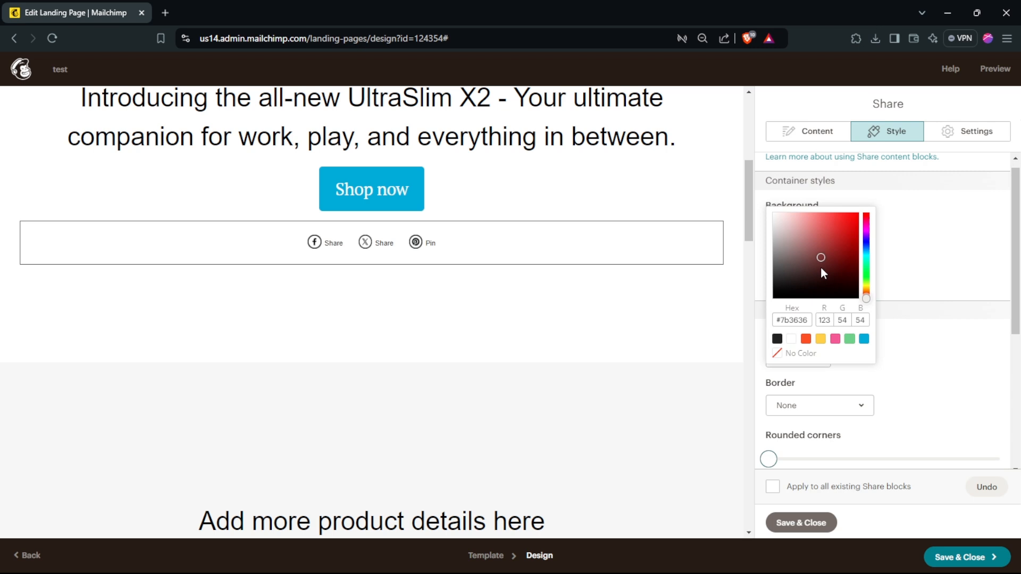
pyautogui.click(850, 339)
pyautogui.click(864, 339)
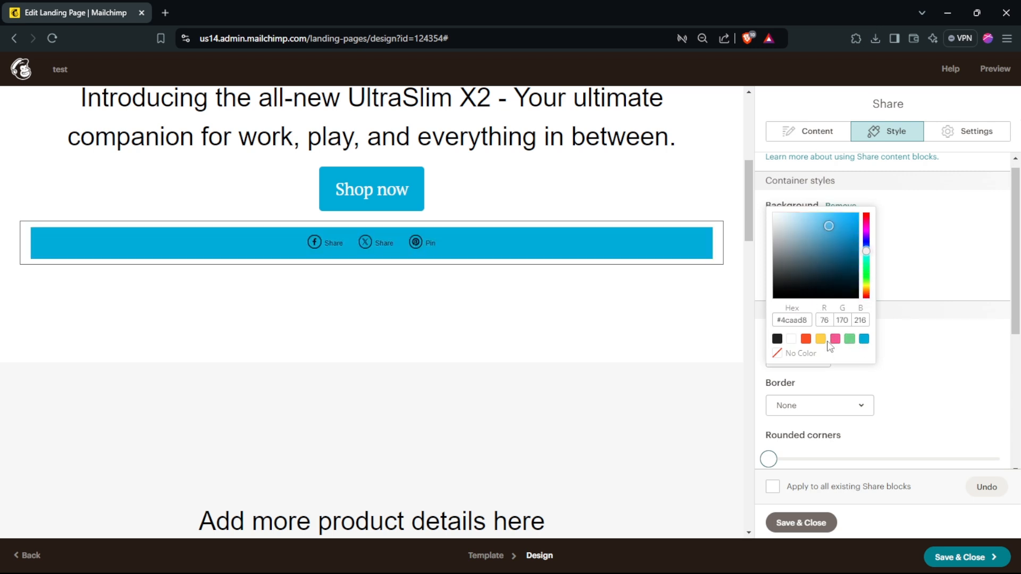
pyautogui.click(778, 339)
pyautogui.click(792, 340)
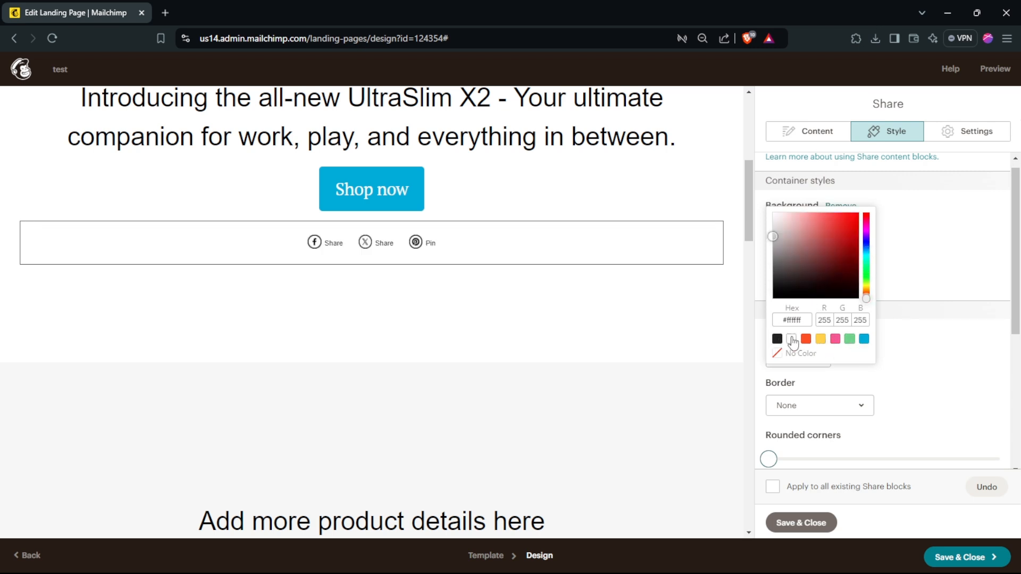
pyautogui.click(807, 339)
pyautogui.click(865, 339)
pyautogui.click(777, 354)
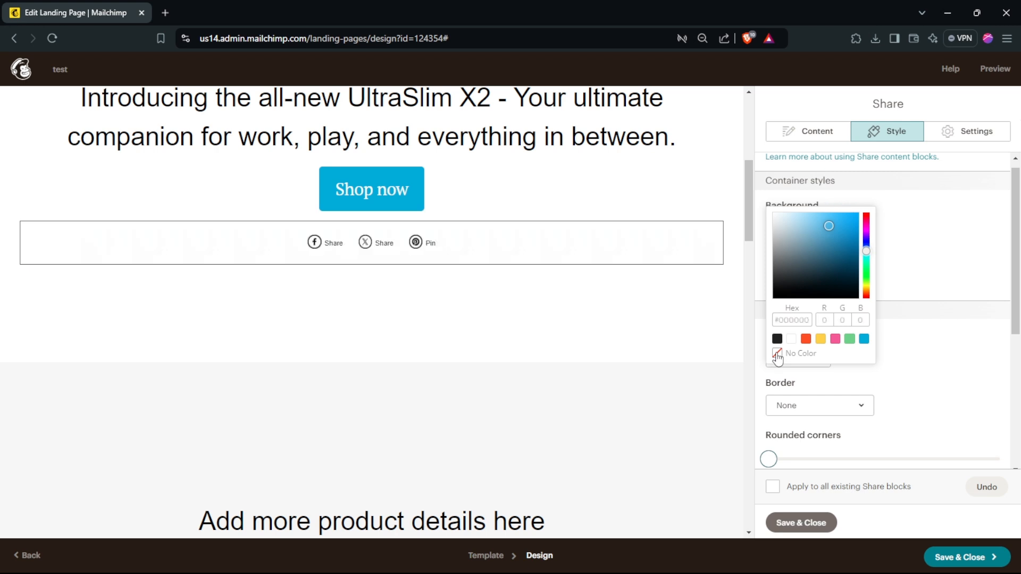
pyautogui.click(949, 244)
# Set the share buttons' background to the muted yellow #eccb5f.
pyautogui.scroll(-3, 904, 243)
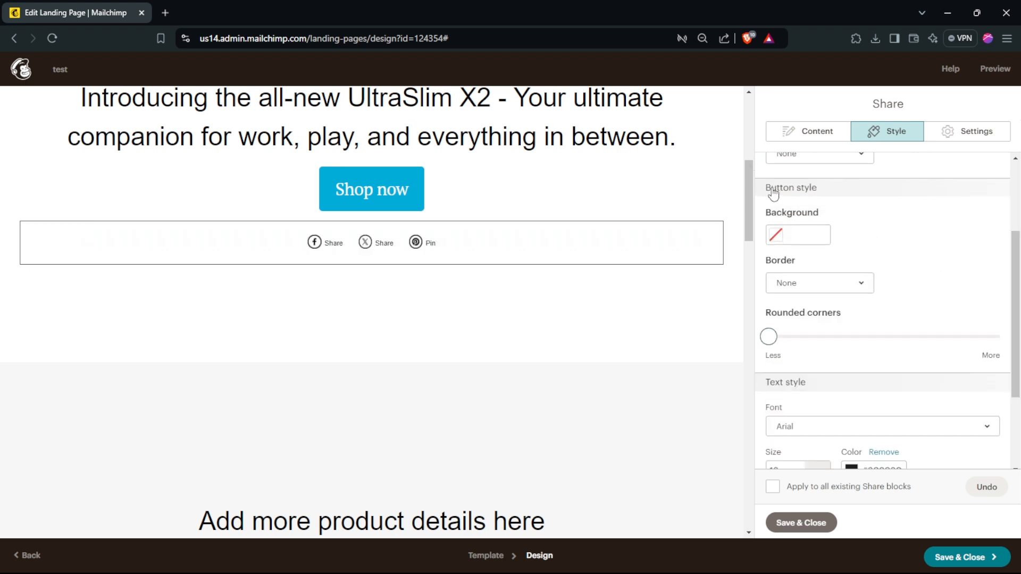
pyautogui.click(777, 236)
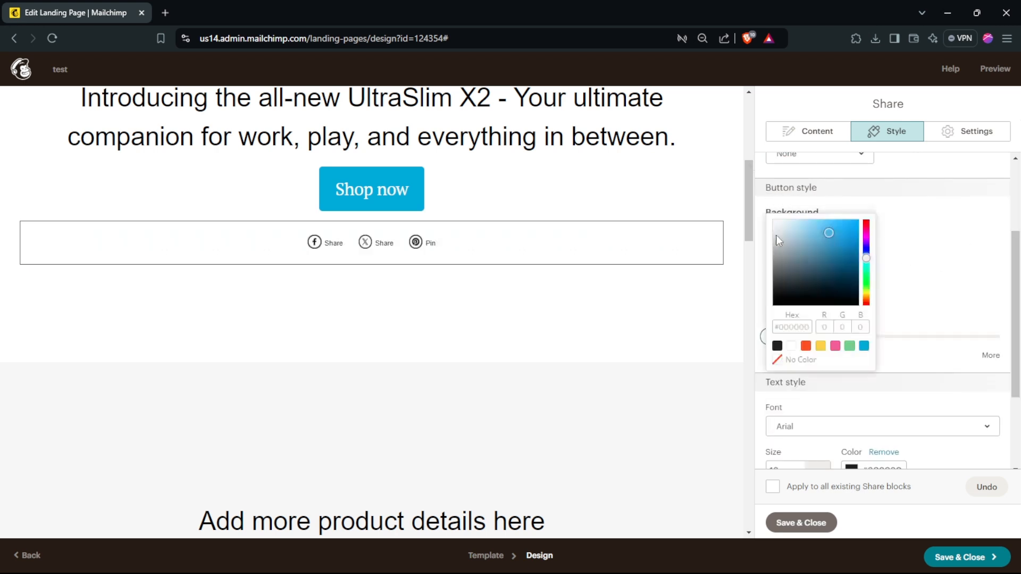
pyautogui.click(827, 286)
pyautogui.moveTo(826, 289); pyautogui.dragTo(822, 237)
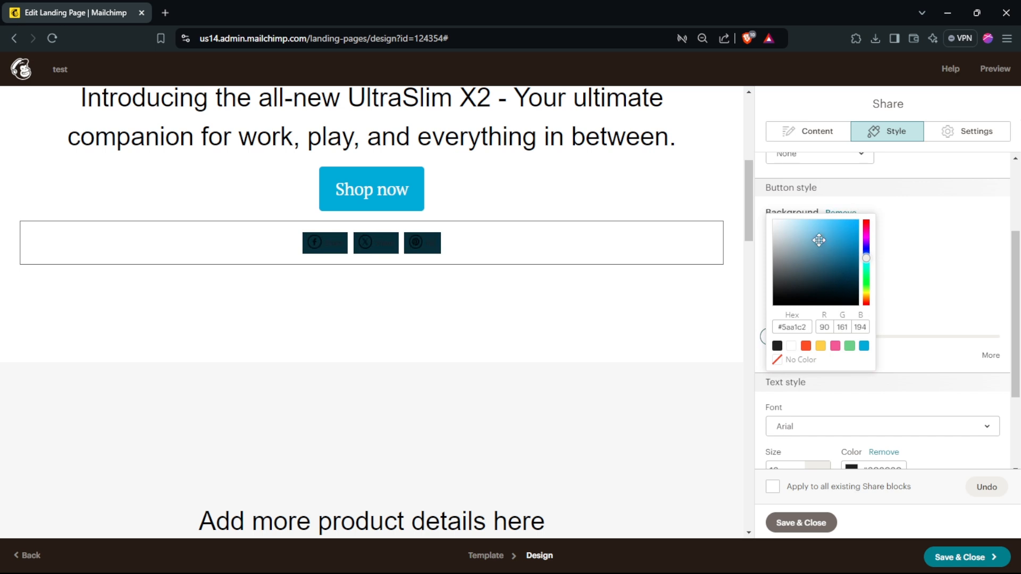
pyautogui.click(821, 346)
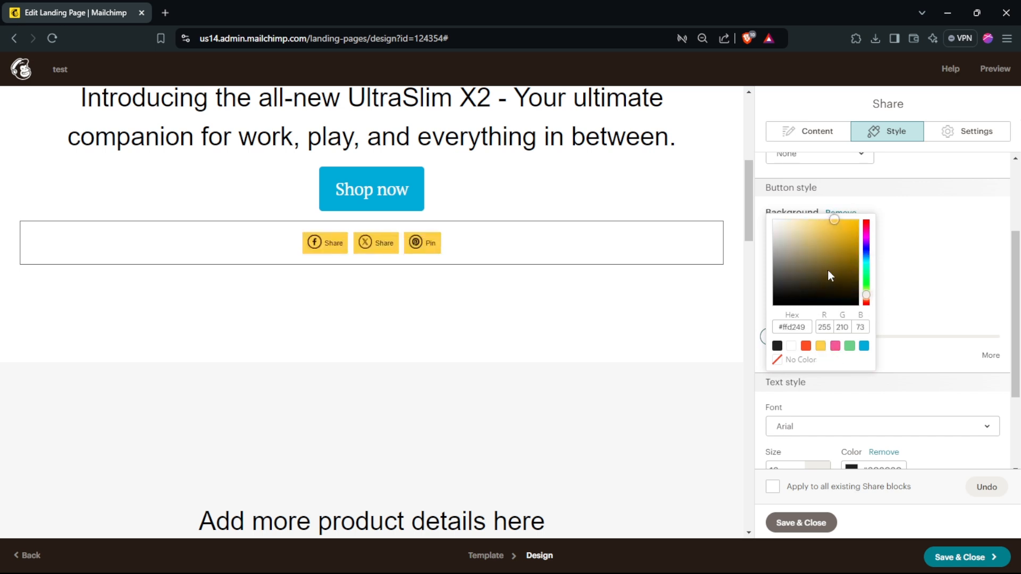
pyautogui.moveTo(822, 232); pyautogui.dragTo(824, 227)
pyautogui.click(935, 245)
# Give the share buttons a solid 1px border and slightly rounded corners.
pyautogui.click(787, 283)
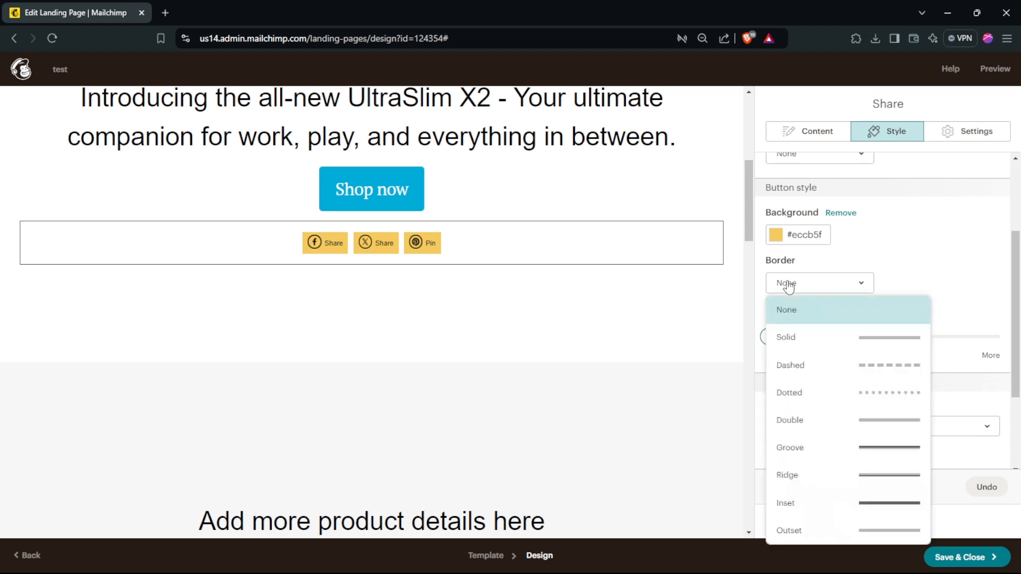
pyautogui.click(808, 338)
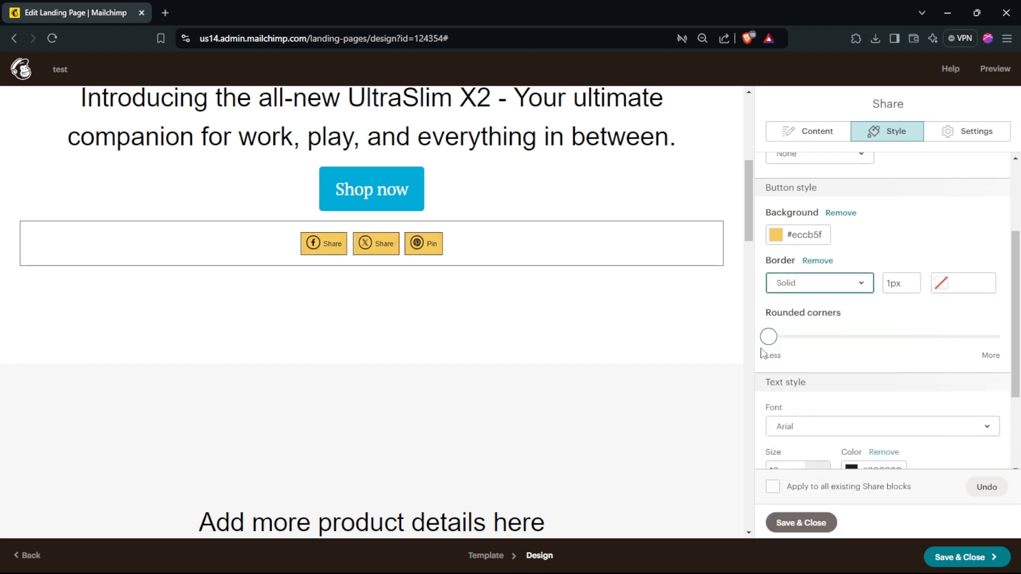
pyautogui.moveTo(769, 337)
pyautogui.mouseDown()
pyautogui.moveTo(856, 336)
pyautogui.moveTo(756, 350)
pyautogui.moveTo(798, 355)
pyautogui.moveTo(774, 361)
pyautogui.moveTo(786, 340)
pyautogui.mouseUp()
# Set the Share block's text font to Lucida, and save and close the block.
pyautogui.scroll(-3, 766, 261)
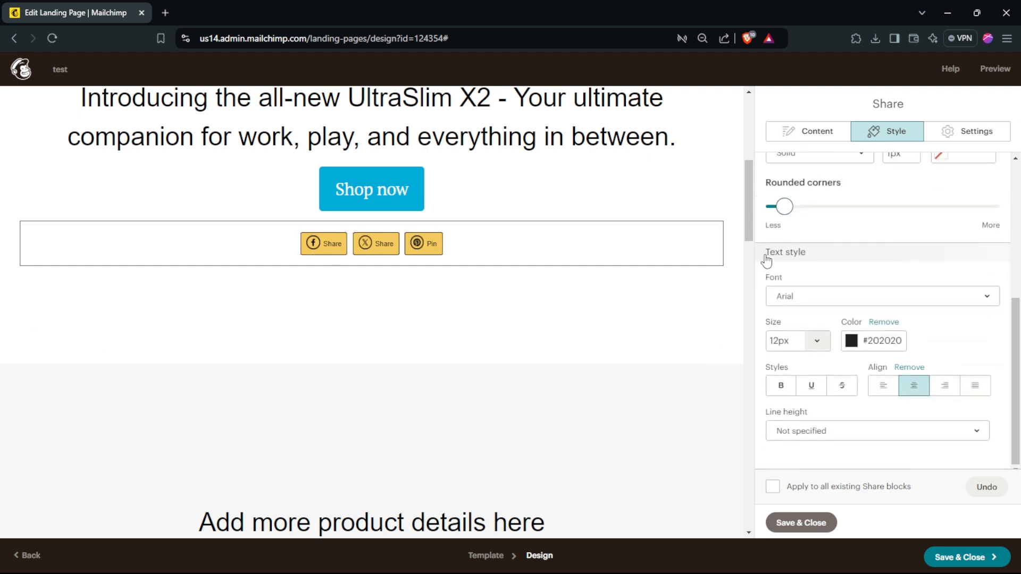
pyautogui.moveTo(766, 263); pyautogui.dragTo(830, 260)
pyautogui.click(804, 301)
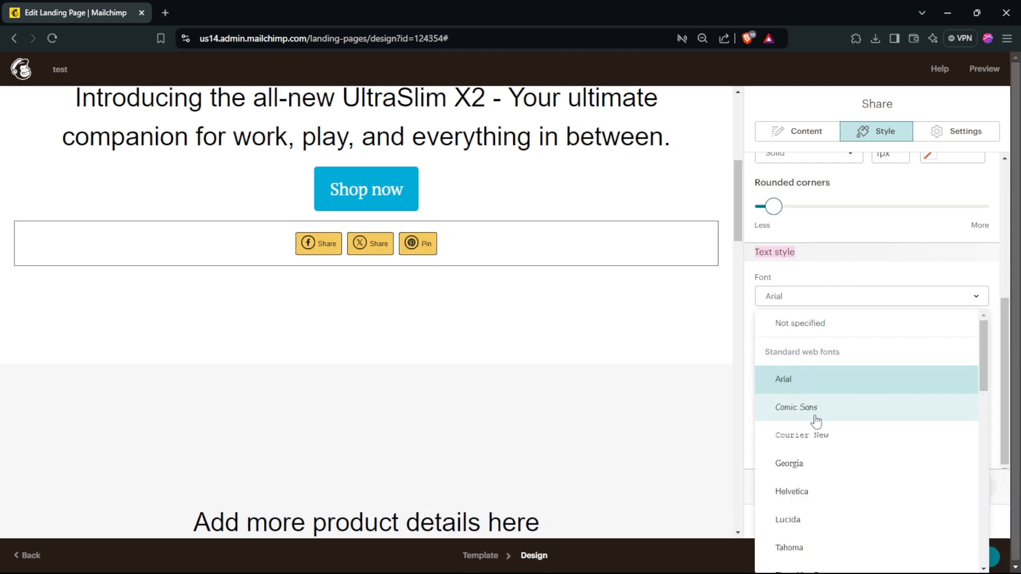
pyautogui.click(805, 520)
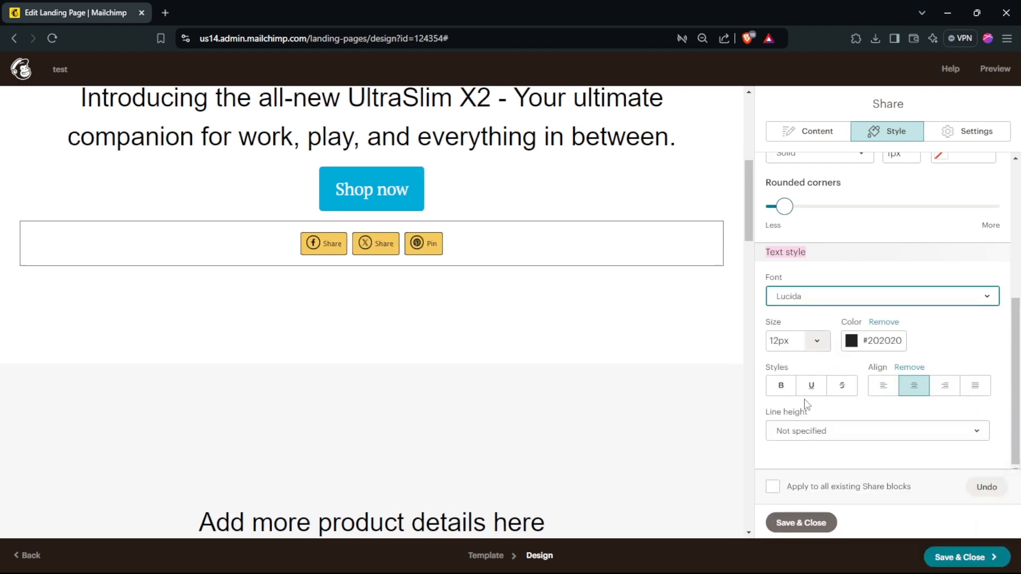
pyautogui.doubleClick(797, 334)
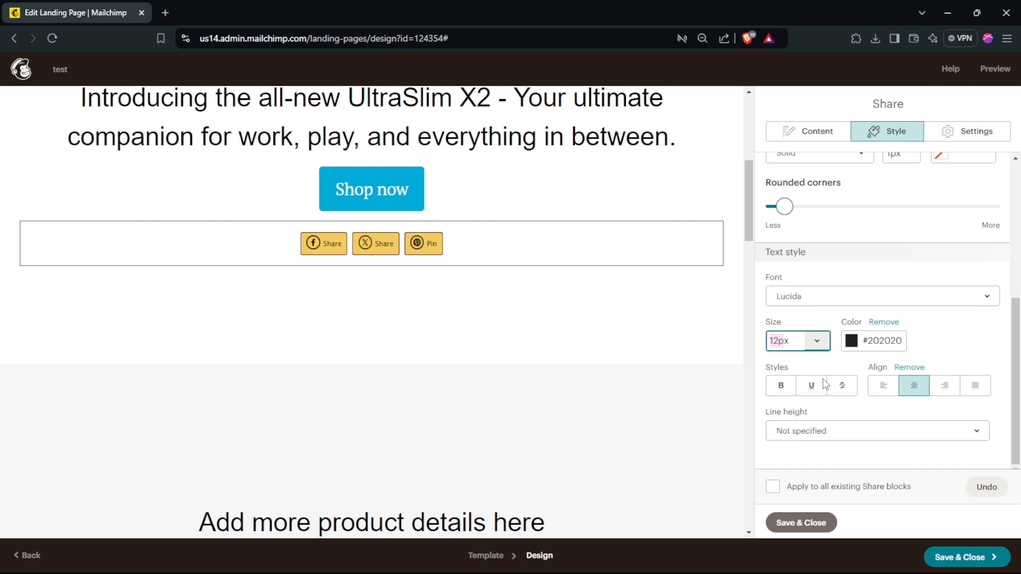
pyautogui.click(1012, 363)
pyautogui.moveTo(1014, 364); pyautogui.dragTo(965, 44)
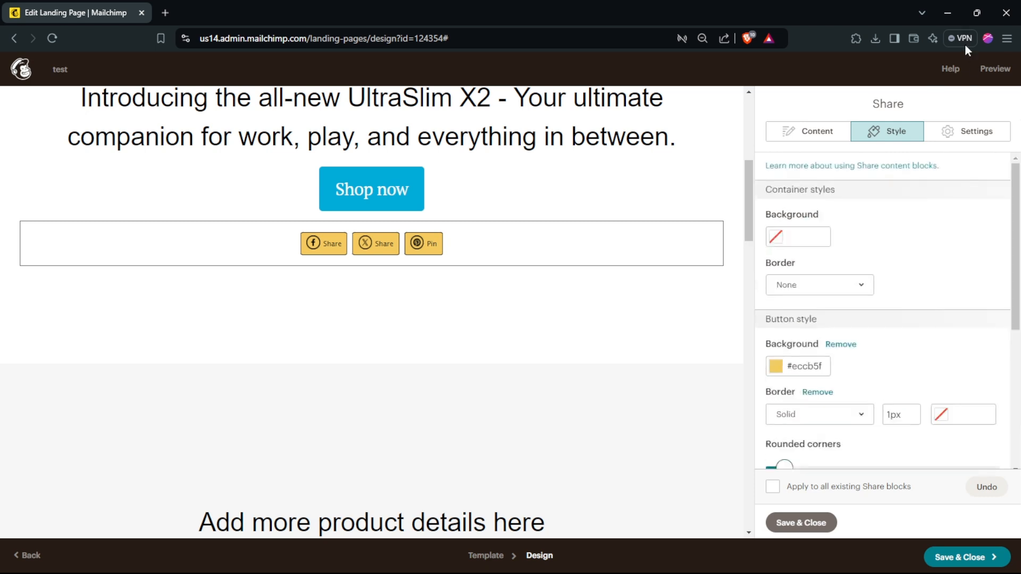
pyautogui.click(810, 522)
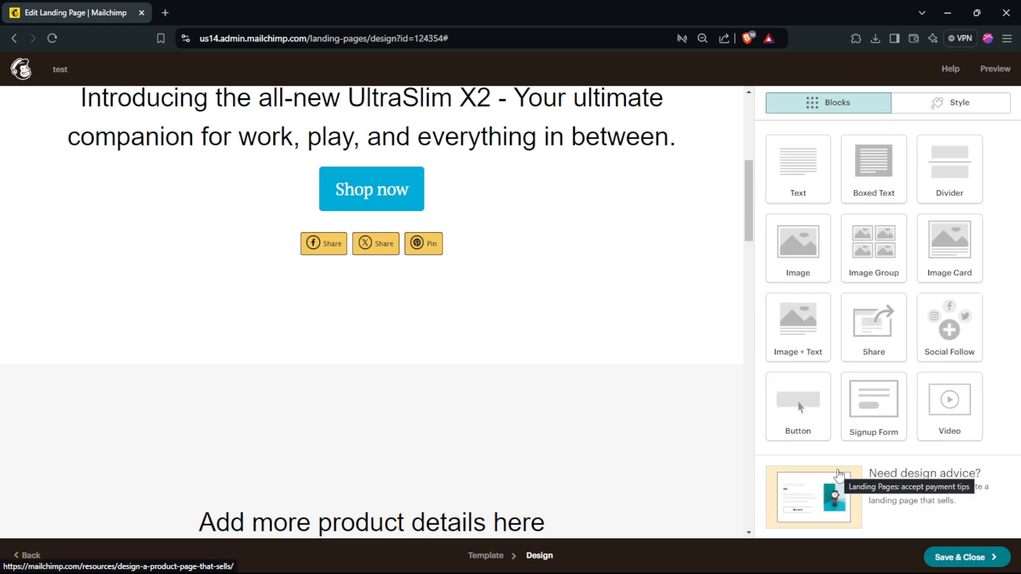
# Add a Social Follow block directly below the share buttons.
pyautogui.moveTo(961, 326); pyautogui.dragTo(409, 255)
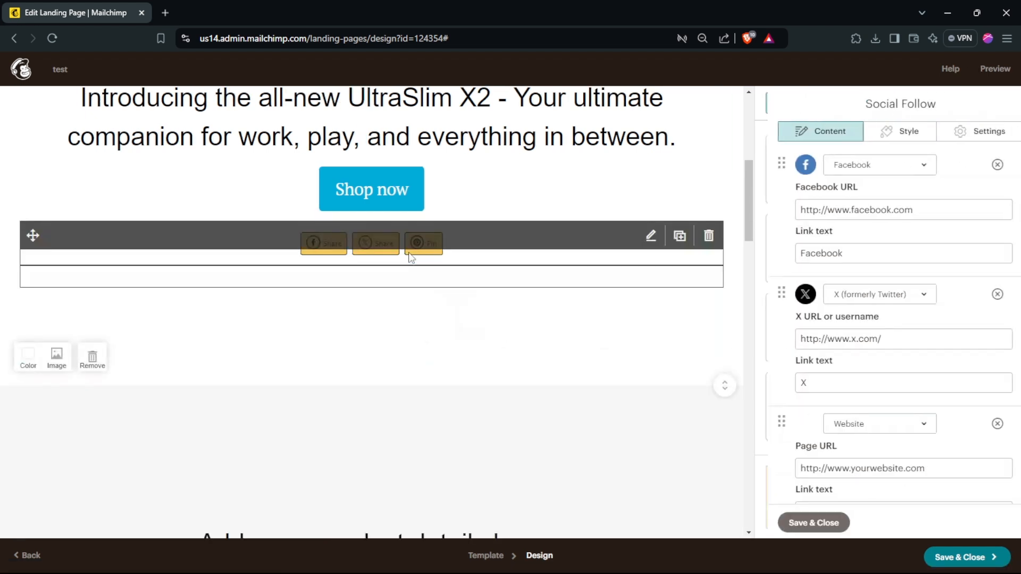
pyautogui.click(861, 166)
pyautogui.click(860, 167)
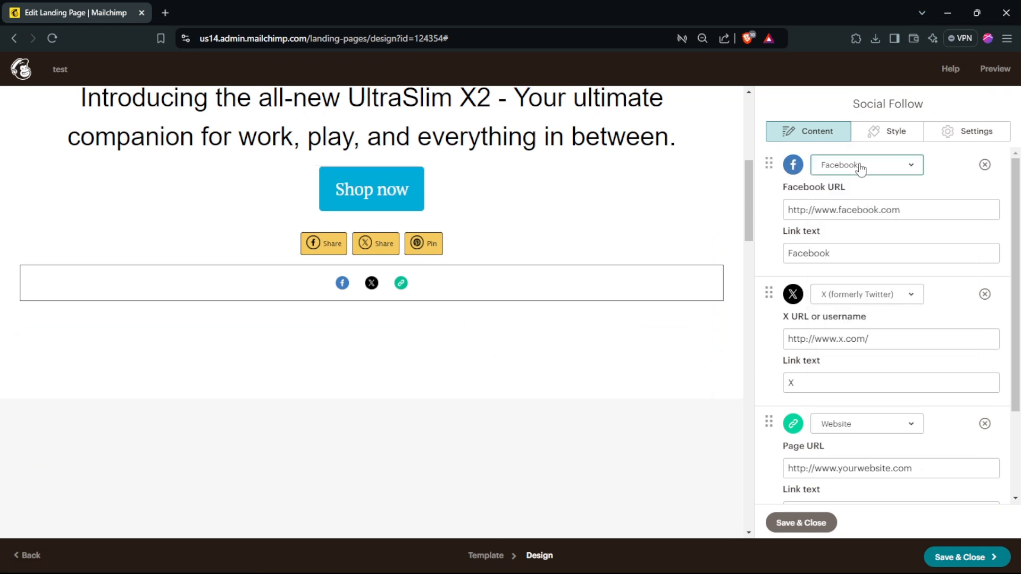
# Examine the URL, link text and service type settings of the Facebook, X and Website entries in the Social Follow block.
pyautogui.tripleClick(795, 214)
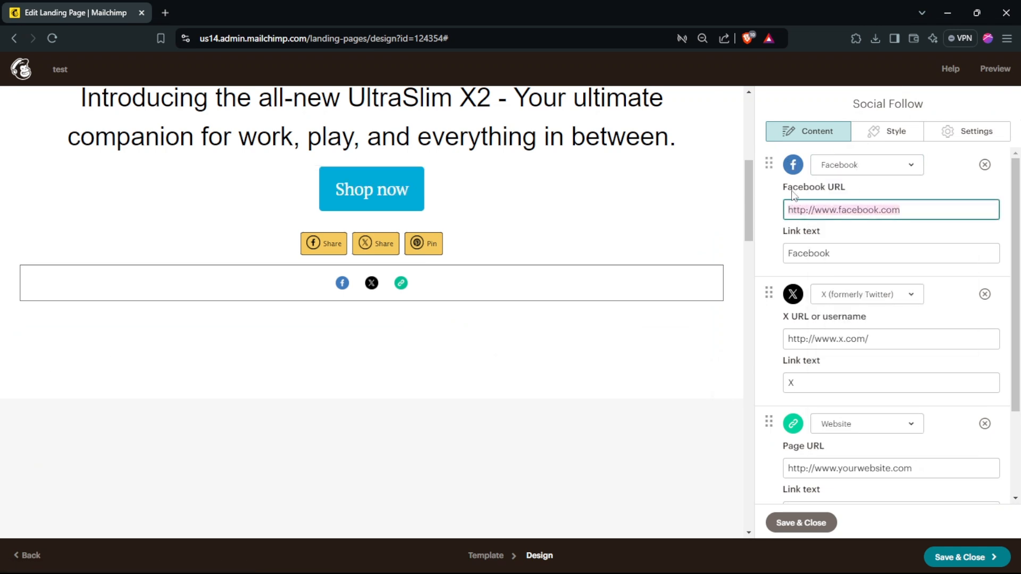
pyautogui.click(803, 254)
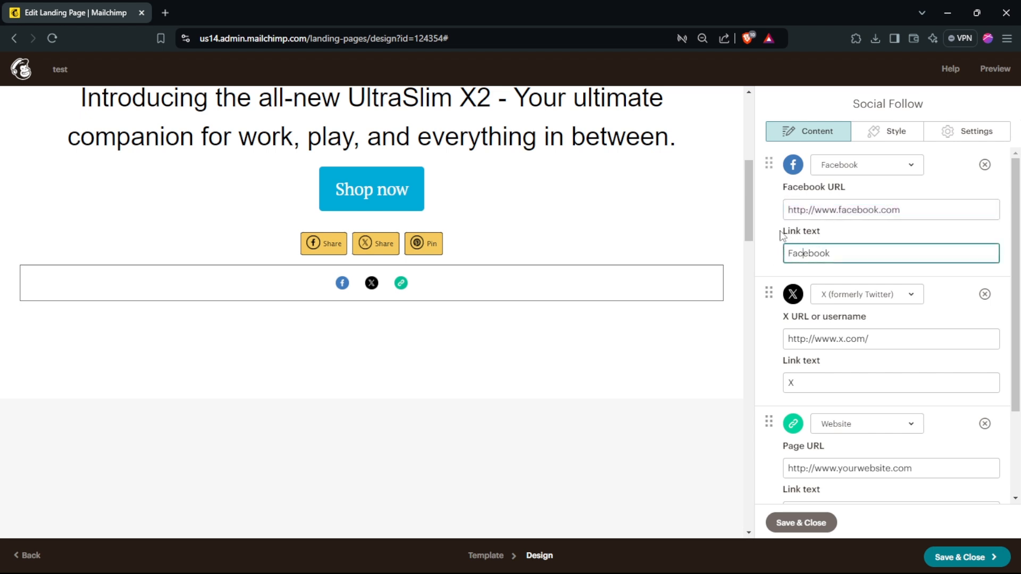
pyautogui.moveTo(844, 255); pyautogui.dragTo(773, 261)
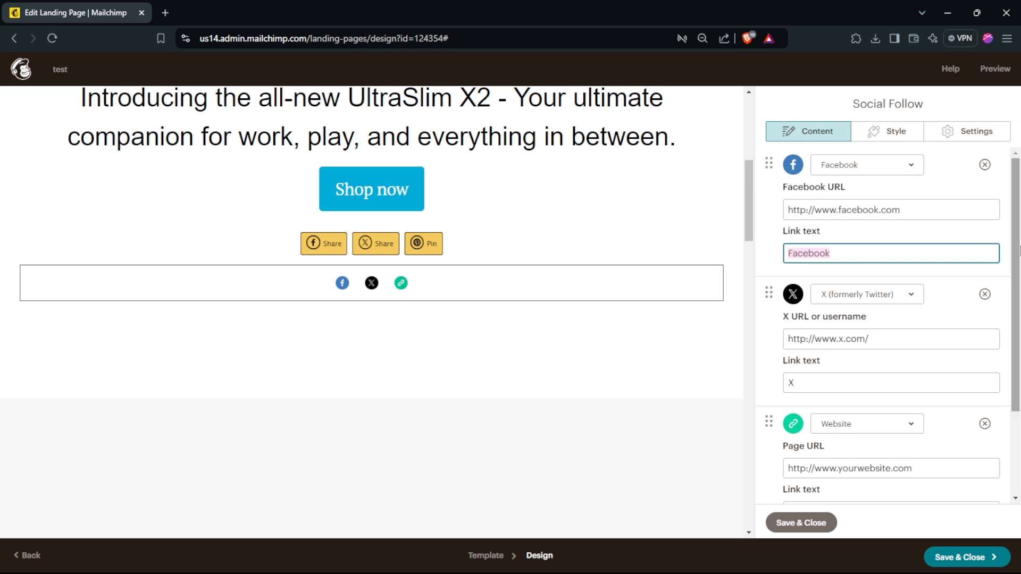
pyautogui.scroll(-2, 822, 243)
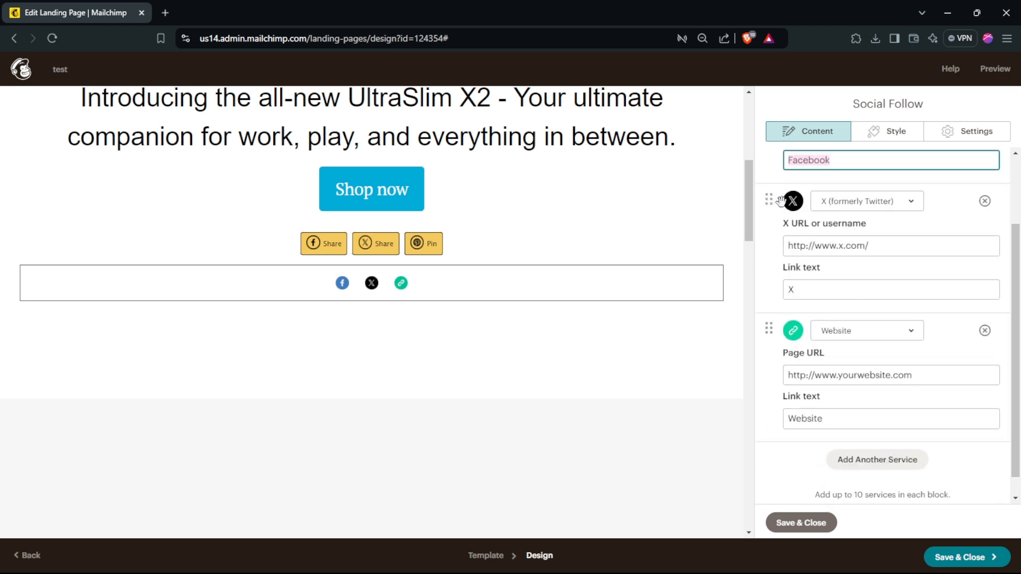
pyautogui.moveTo(872, 247); pyautogui.dragTo(622, 259)
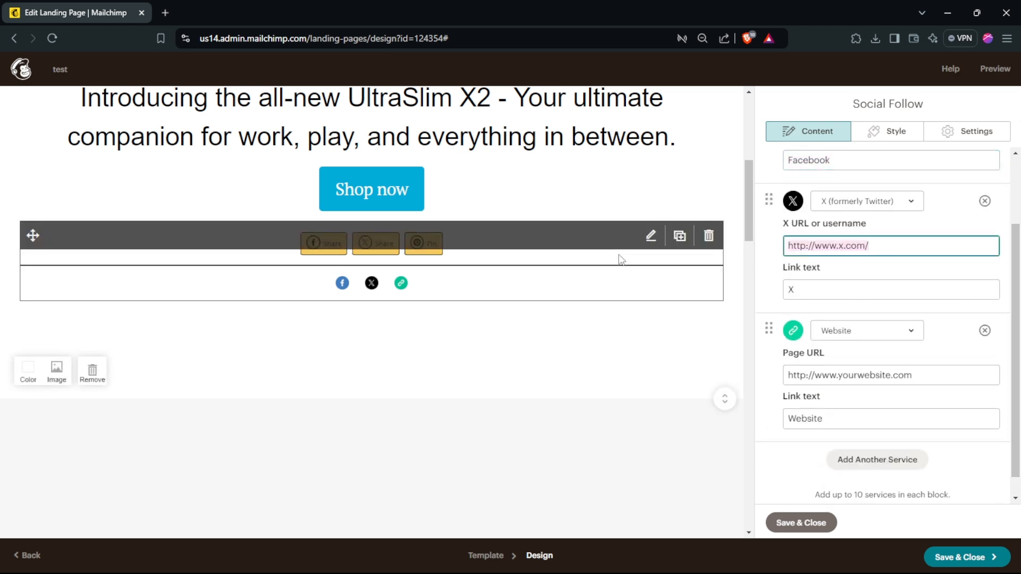
pyautogui.moveTo(1017, 419); pyautogui.dragTo(1020, 446)
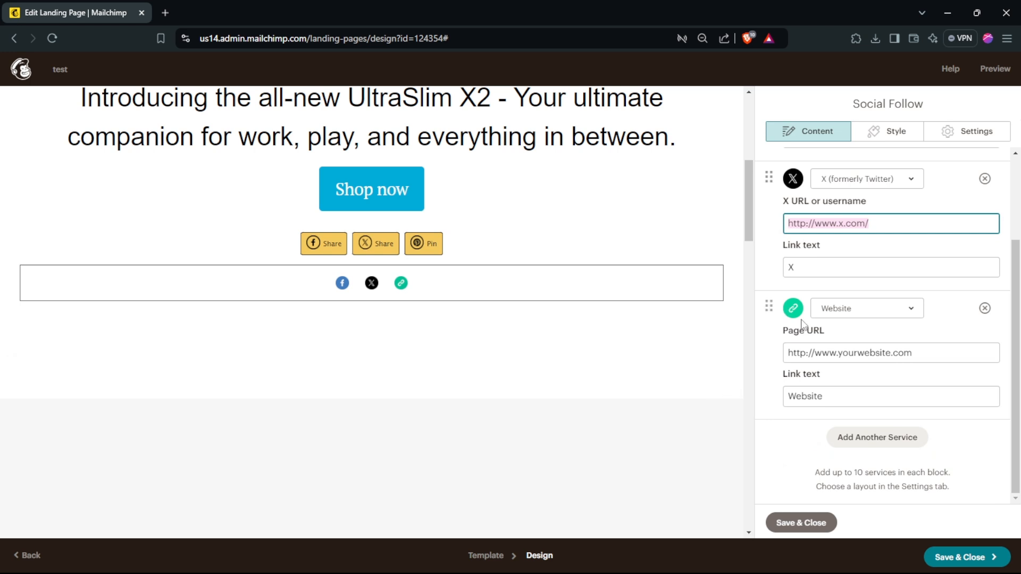
pyautogui.click(828, 314)
pyautogui.click(829, 315)
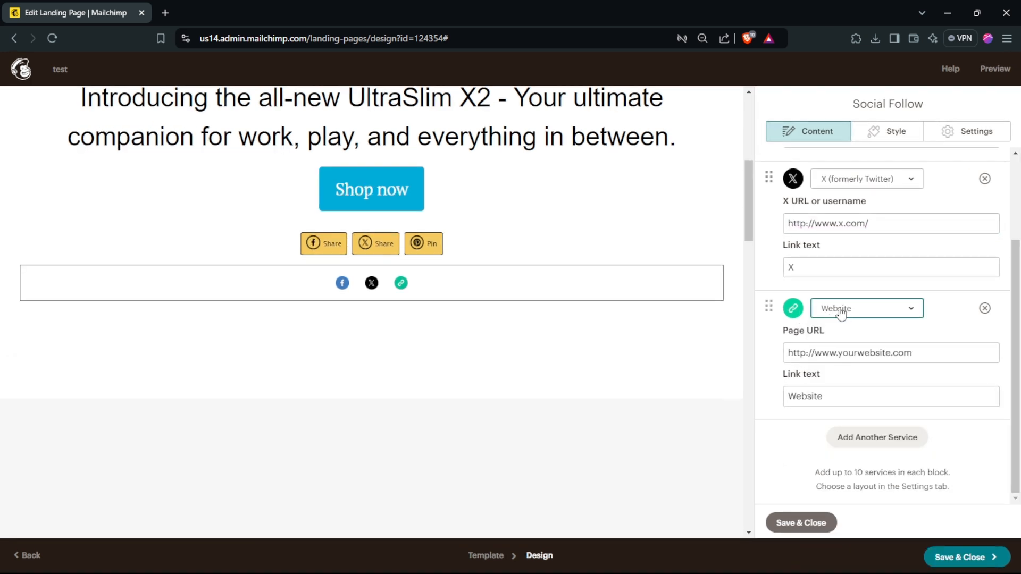
pyautogui.click(842, 314)
pyautogui.click(841, 309)
# Add a fourth service to the Social Follow block and browse the social networks available for it.
pyautogui.click(867, 442)
pyautogui.scroll(-3, 996, 468)
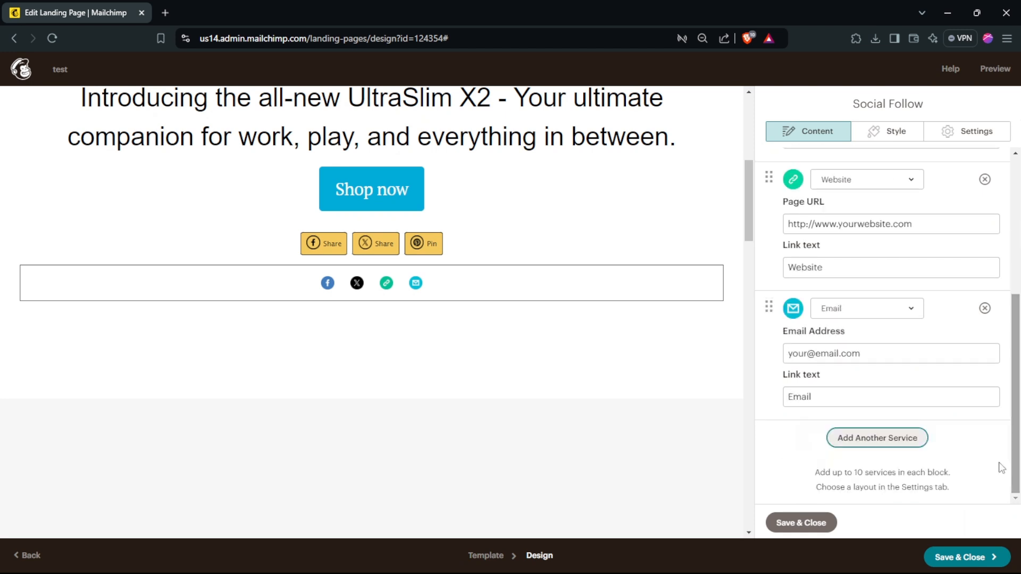
pyautogui.click(841, 307)
pyautogui.click(834, 314)
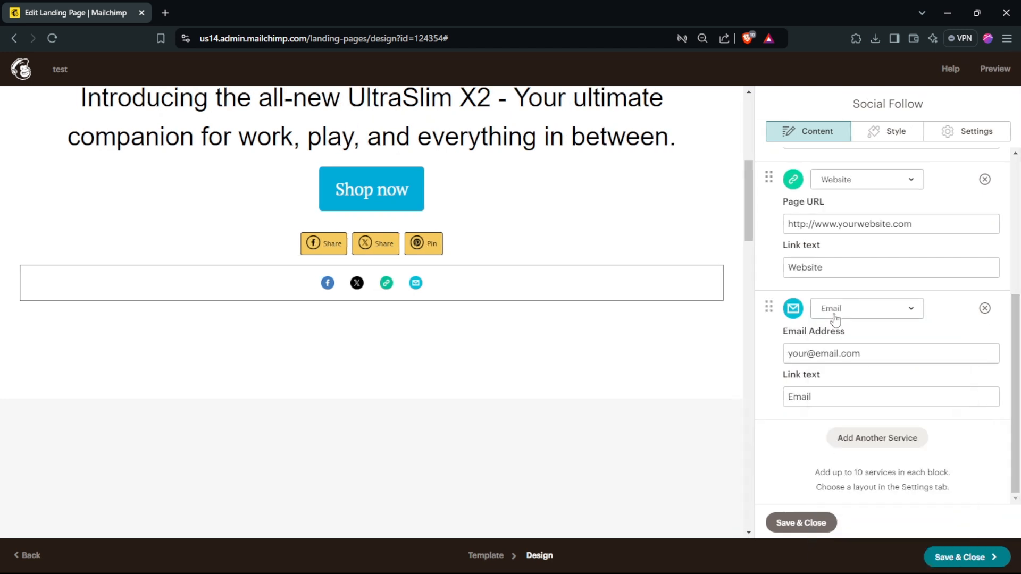
pyautogui.click(914, 313)
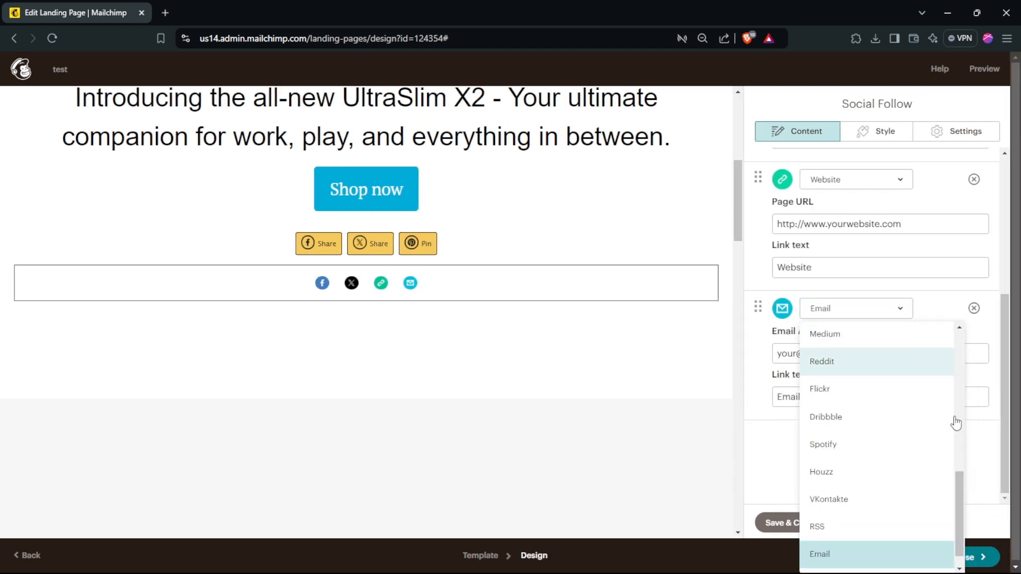
pyautogui.moveTo(960, 512); pyautogui.dragTo(957, 338)
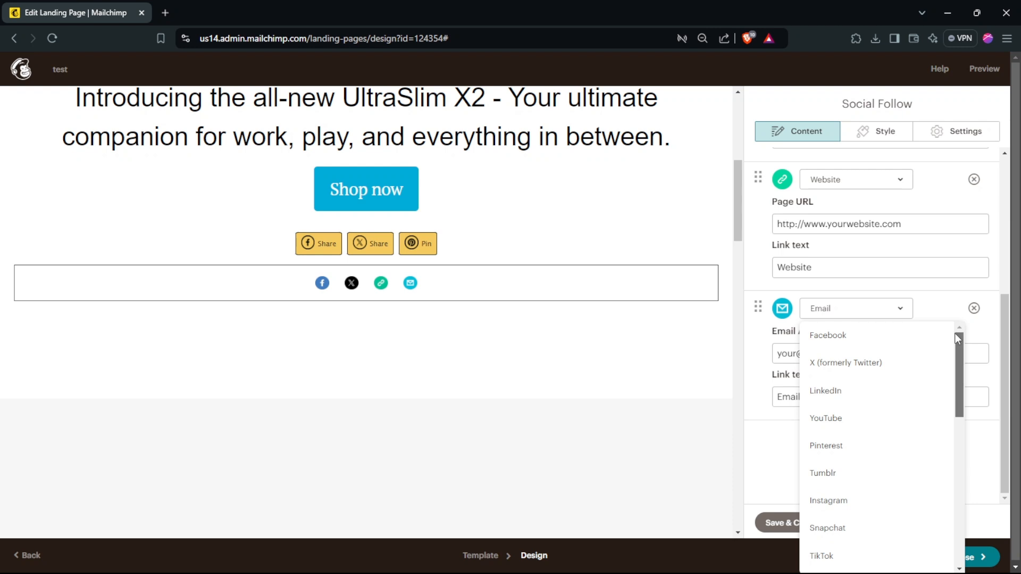
pyautogui.scroll(-5, 957, 372)
pyautogui.moveTo(963, 462); pyautogui.dragTo(972, 544)
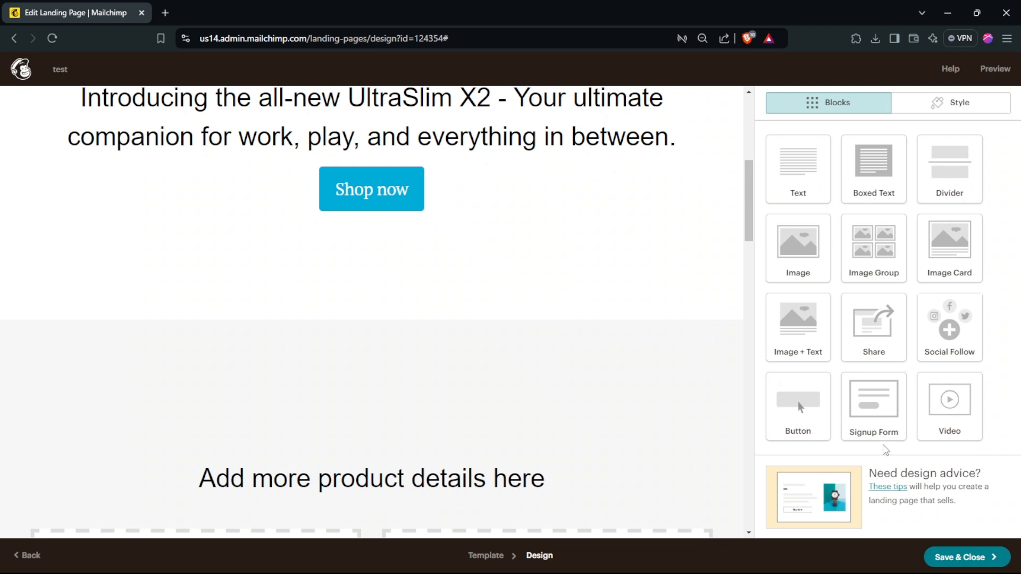
# Add a Signup Form block below the Shop now button, with First Name and Last Name included as required fields.
pyautogui.moveTo(876, 410); pyautogui.dragTo(358, 201)
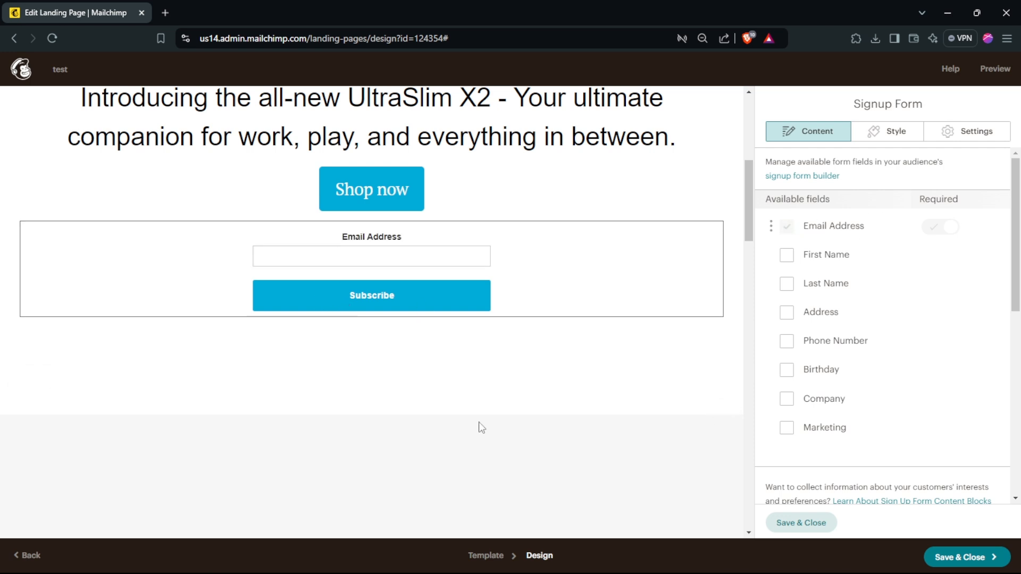
pyautogui.click(787, 256)
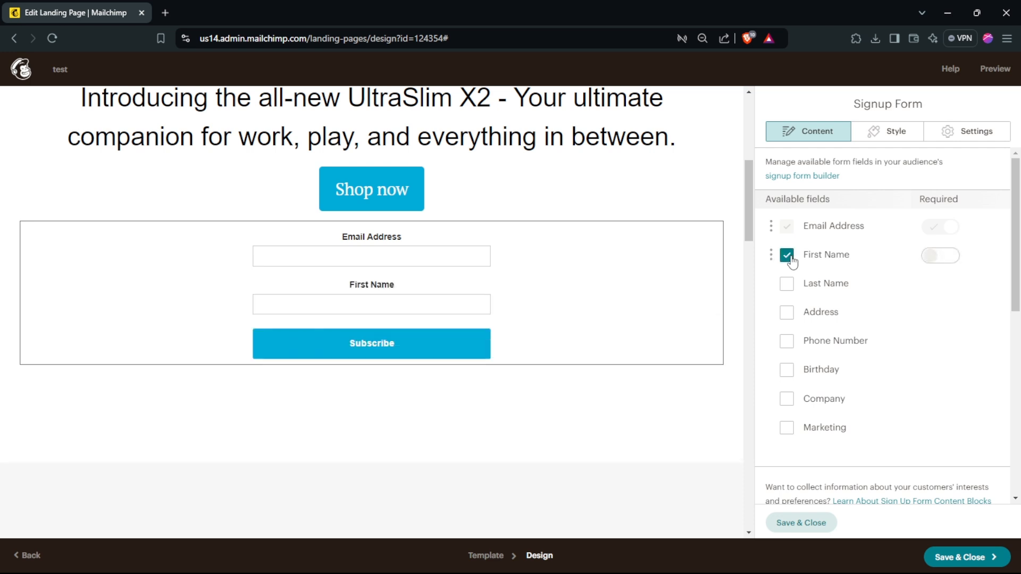
pyautogui.click(941, 259)
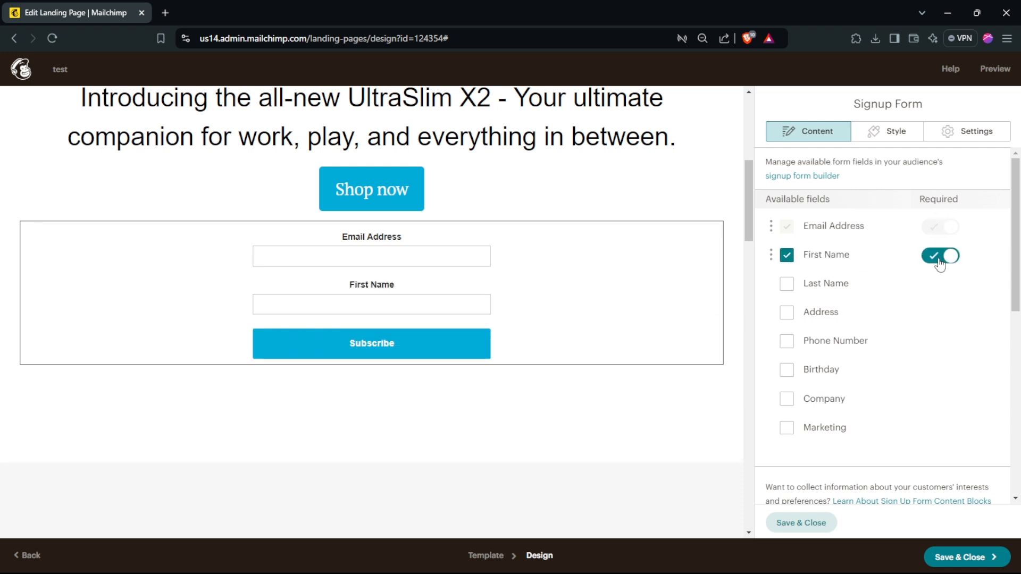
pyautogui.click(790, 286)
pyautogui.click(939, 294)
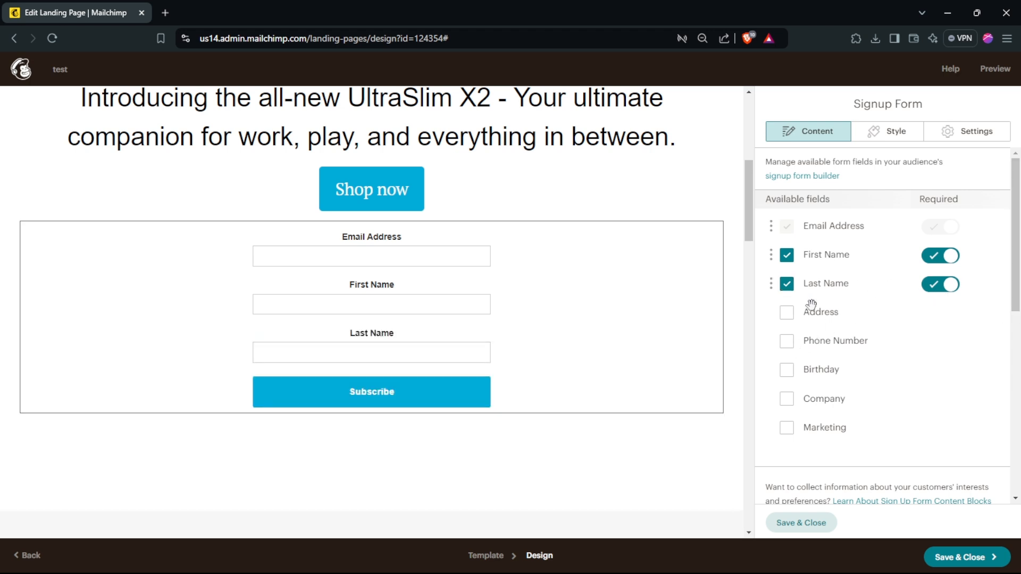
# Try "Sign Up" as the signup form's button text and restore it to "Subscribe".
pyautogui.moveTo(1016, 258); pyautogui.dragTo(1019, 421)
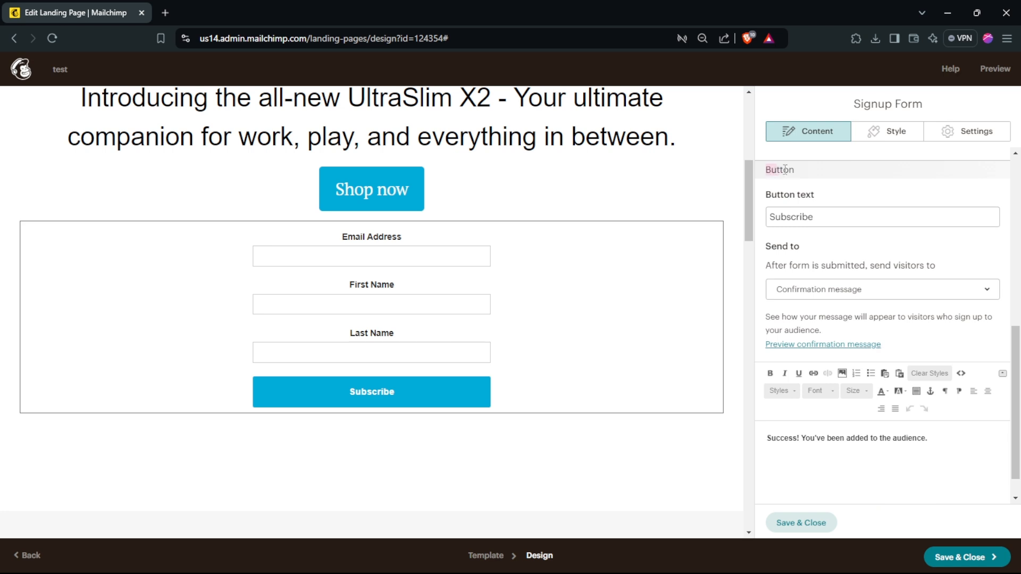
pyautogui.moveTo(785, 169); pyautogui.dragTo(802, 175)
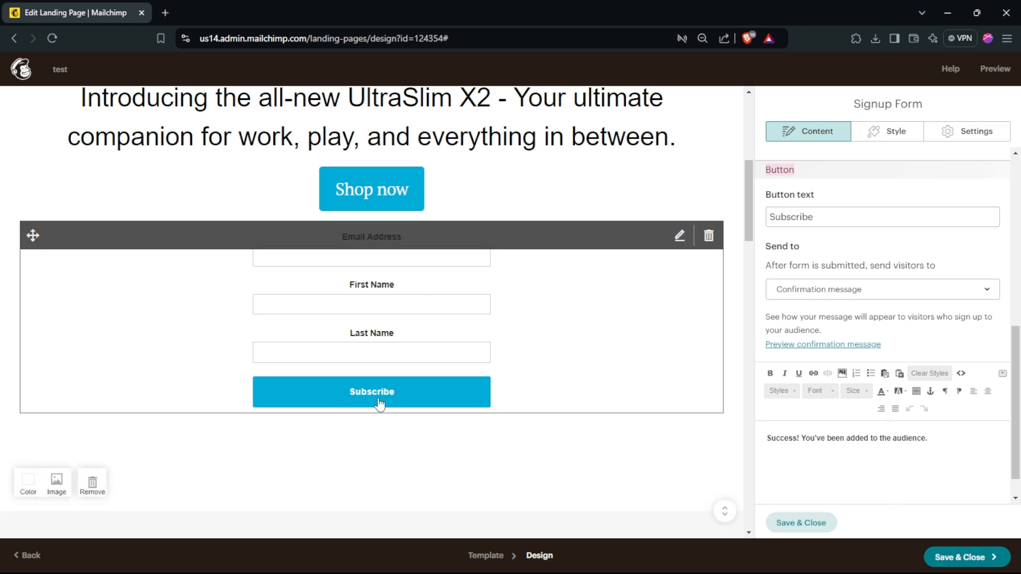
pyautogui.doubleClick(785, 217)
pyautogui.write('P')
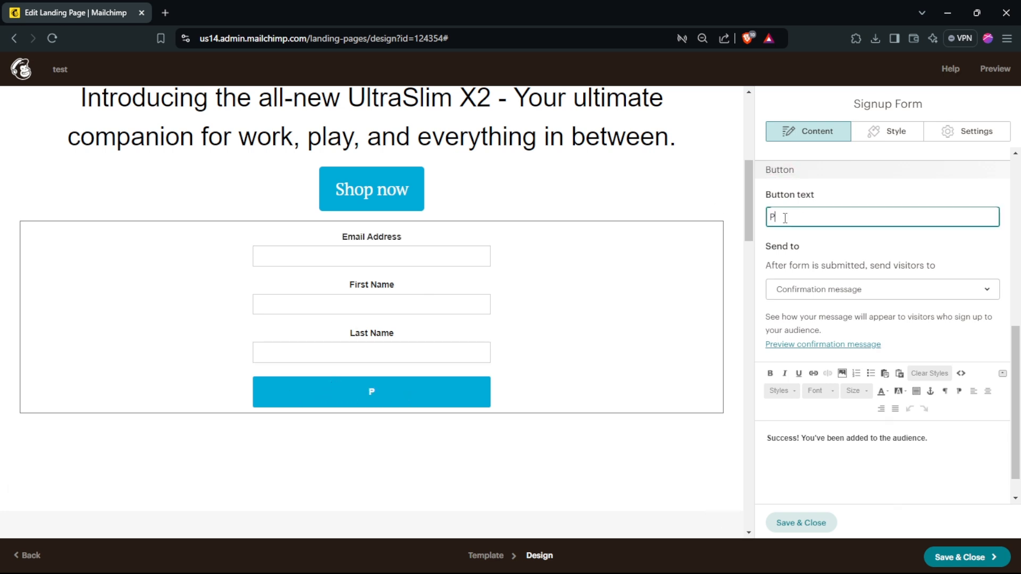
pyautogui.hotkey('ctrl', 'z')
pyautogui.click(786, 217)
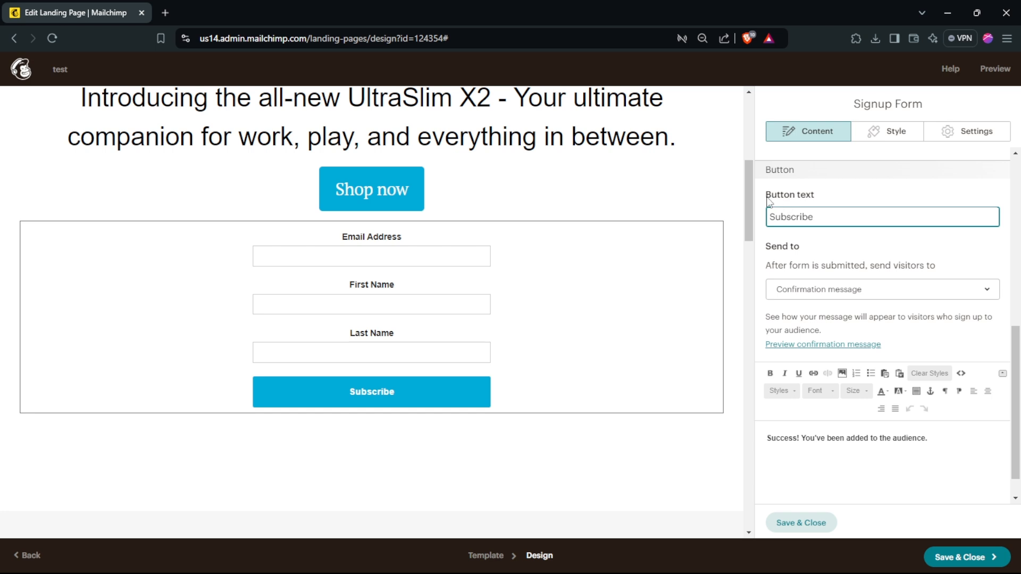
pyautogui.moveTo(817, 206); pyautogui.dragTo(784, 232)
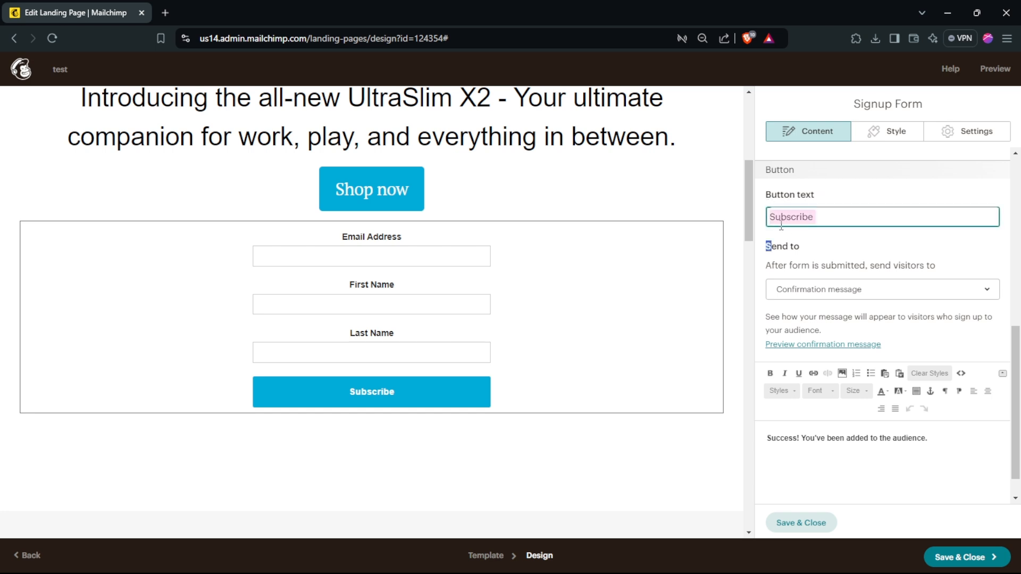
pyautogui.write('Sign Up')
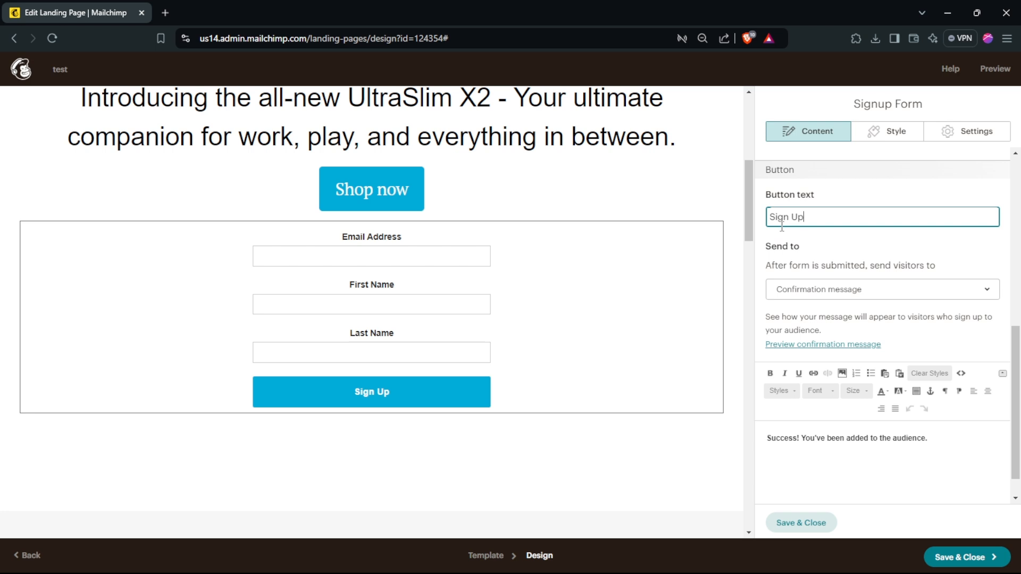
pyautogui.hotkey('ctrl', 'a')
pyautogui.press('BackSpace')
pyautogui.write('S')
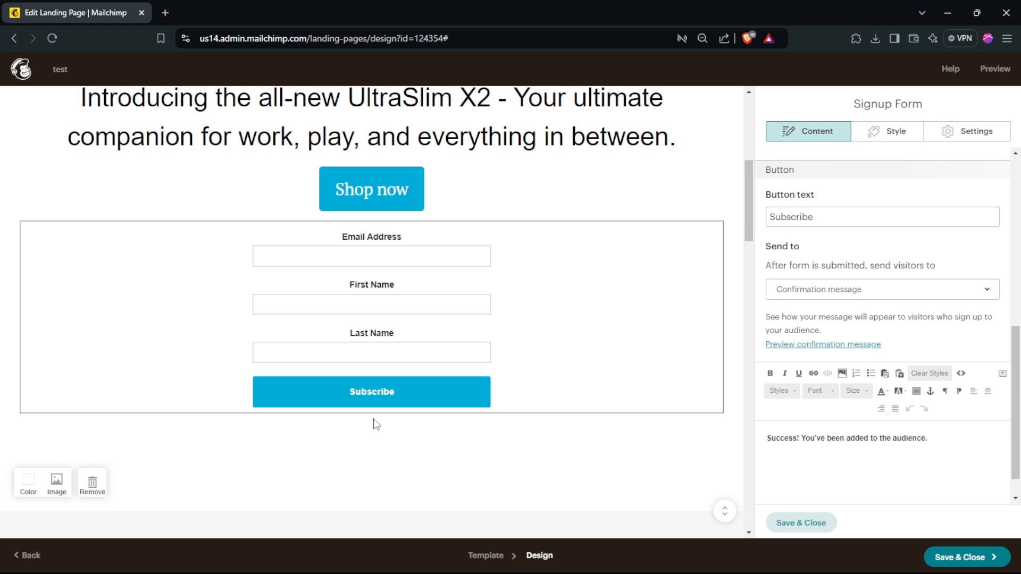
# Keep Confirmation message as the destination after the signup form is submitted, and preview that message on the page.
pyautogui.click(793, 292)
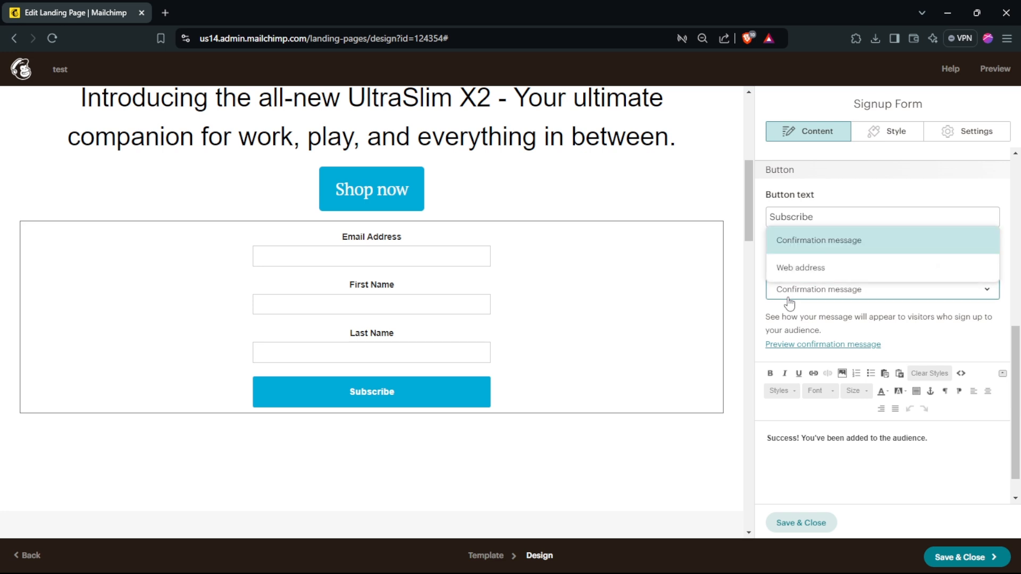
pyautogui.click(812, 244)
pyautogui.click(801, 347)
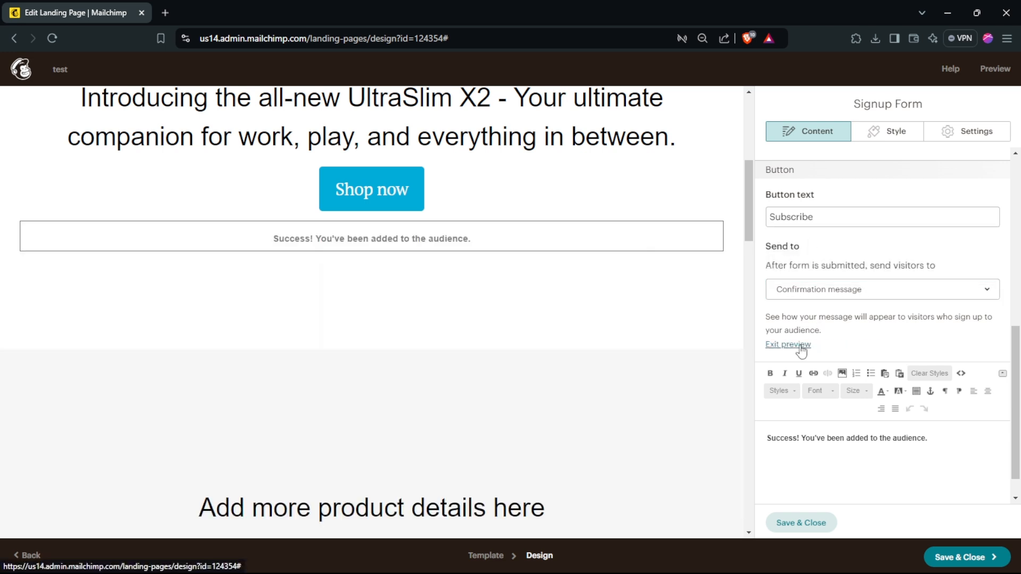
pyautogui.scroll(-1, 1016, 458)
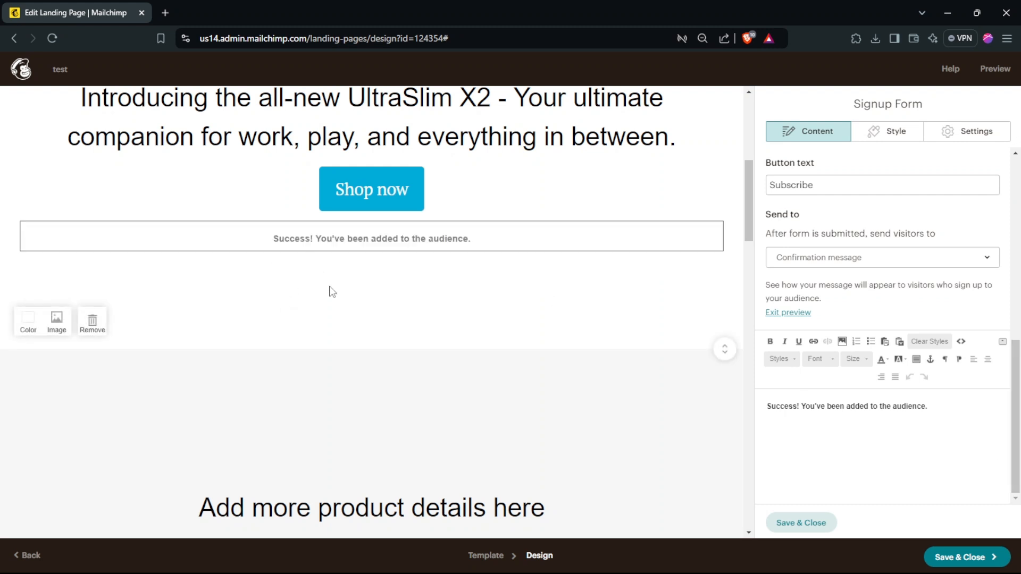
# Try sending visitors to a web address after form submission, and switch the destination back to Confirmation message.
pyautogui.click(792, 259)
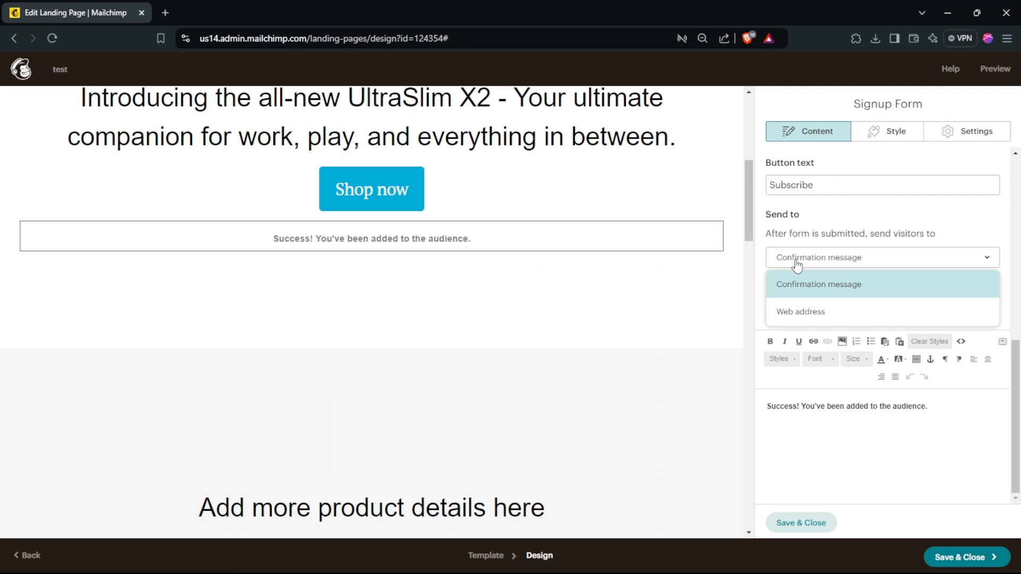
pyautogui.click(815, 315)
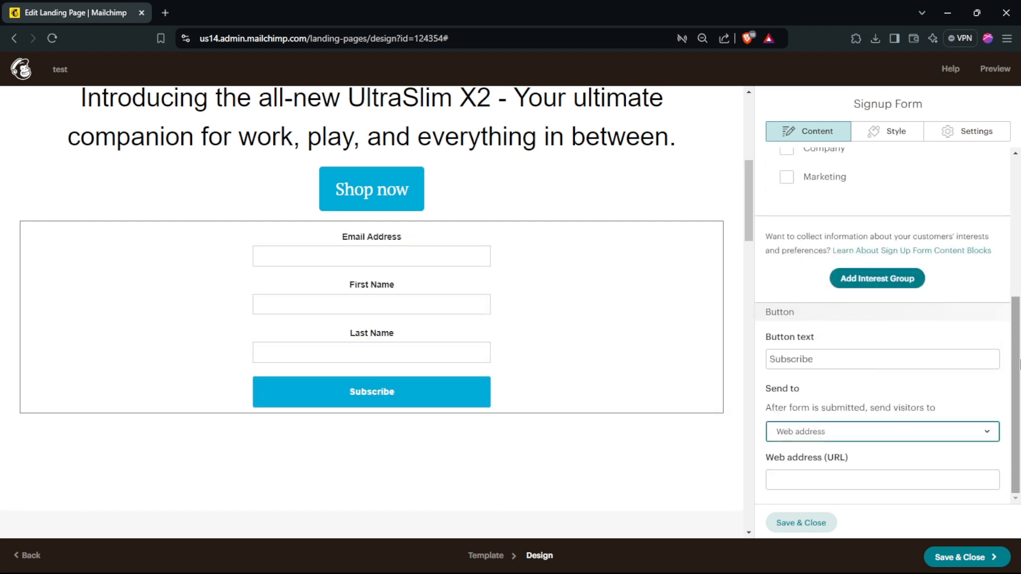
pyautogui.moveTo(1020, 365)
pyautogui.mouseDown()
pyautogui.moveTo(1018, 242)
pyautogui.moveTo(1017, 367)
pyautogui.mouseUp()
pyautogui.click(803, 434)
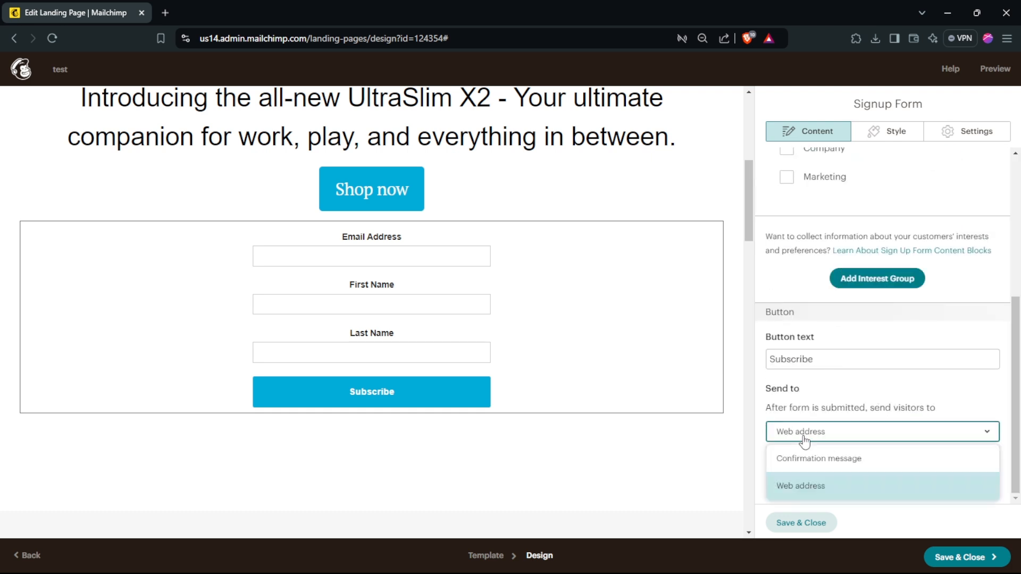
pyautogui.click(809, 458)
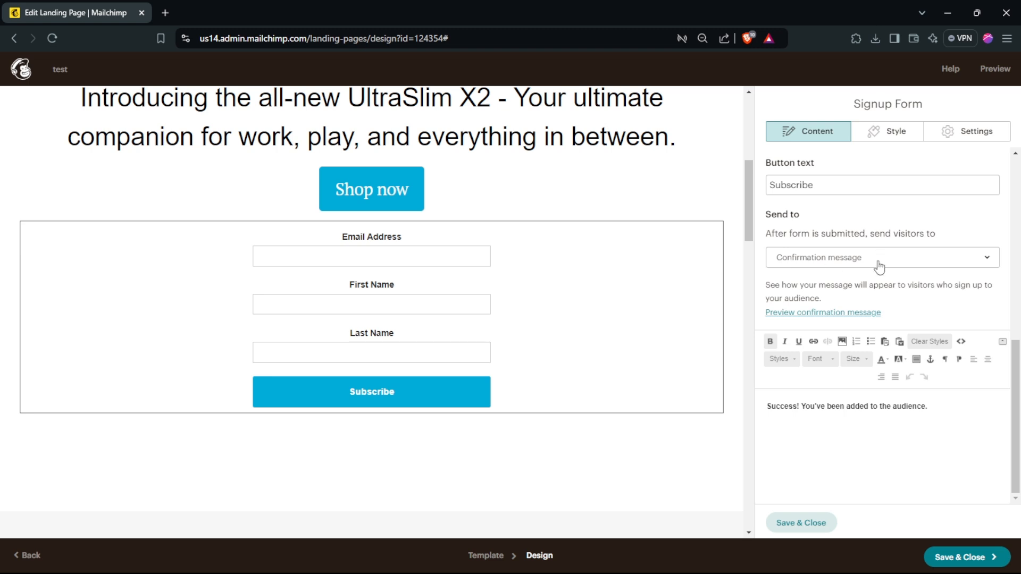
# Highlight the signup form's confirmation message text in its editor to review the editable wording.
pyautogui.tripleClick(777, 411)
pyautogui.tripleClick(809, 408)
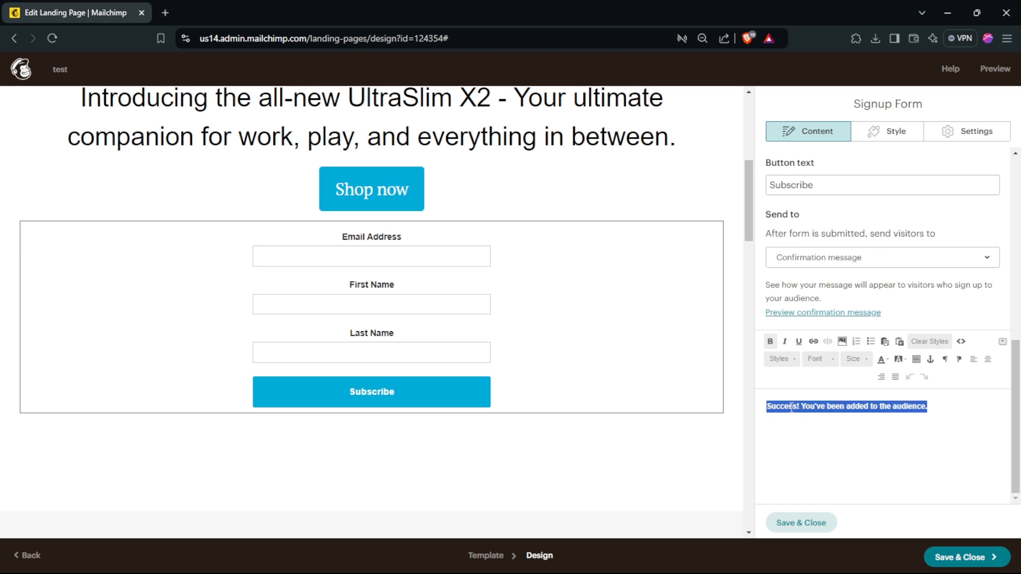
pyautogui.doubleClick(792, 408)
pyautogui.tripleClick(885, 408)
pyautogui.moveTo(967, 402); pyautogui.dragTo(761, 441)
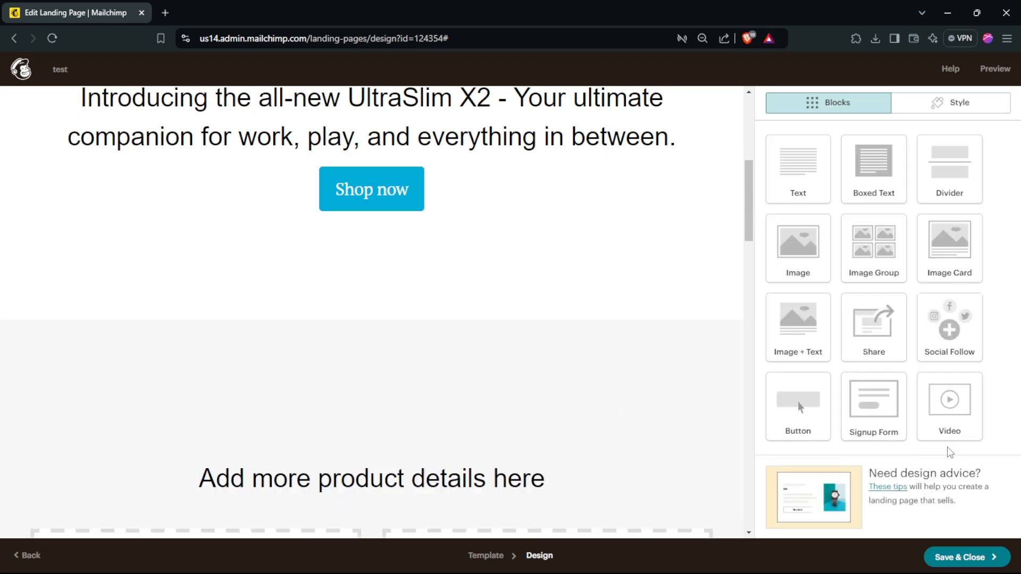
# Add a Video block directly below the Shop now button.
pyautogui.moveTo(956, 405); pyautogui.dragTo(384, 213)
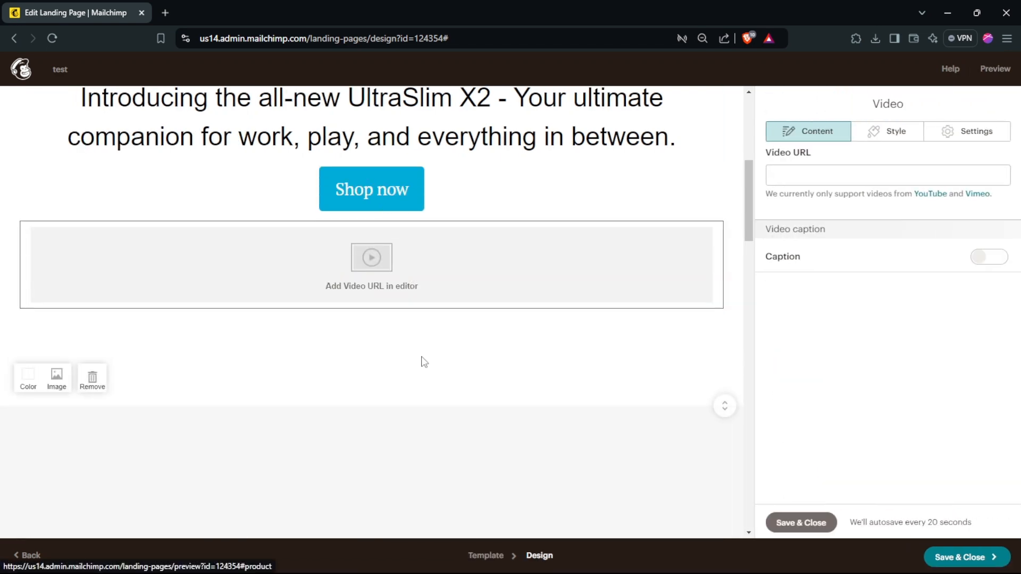
# Review the Video block's URL and style options, and remove the empty block from below the Shop now button.
pyautogui.click(792, 178)
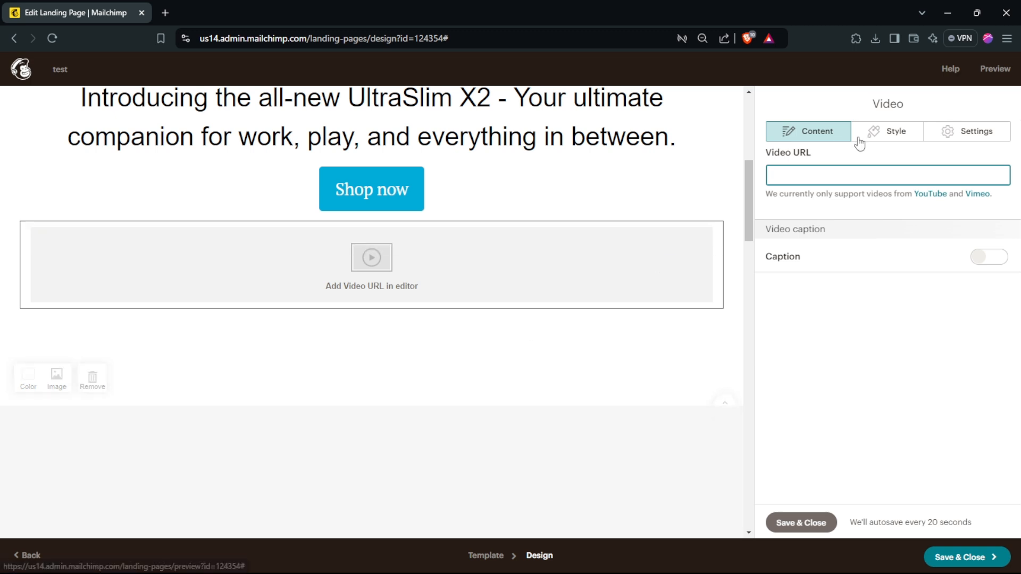
pyautogui.click(886, 131)
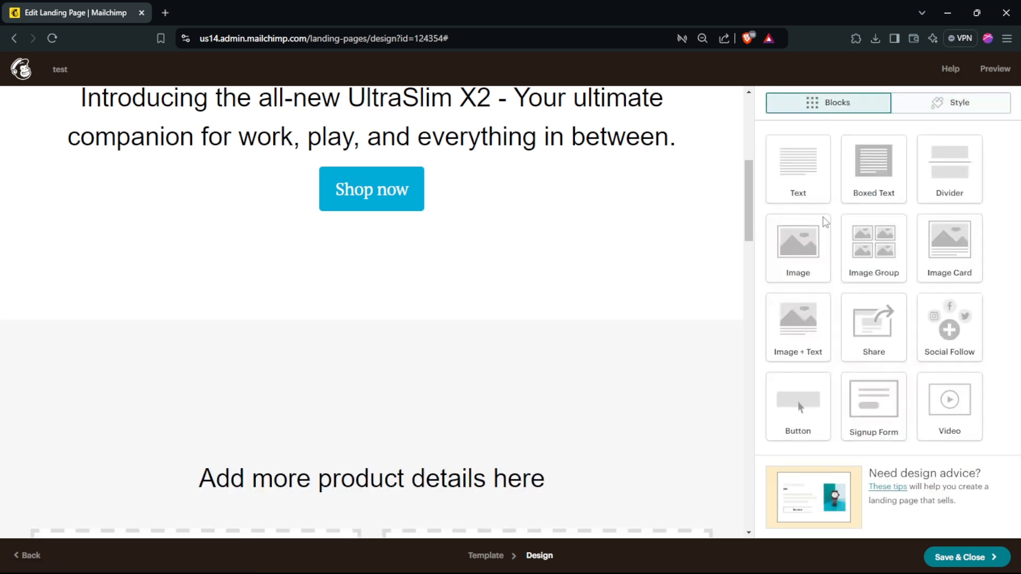
# Set the header container's background colour to light grey #eaeaea in the page's Header style settings.
pyautogui.moveTo(750, 204); pyautogui.dragTo(758, 166)
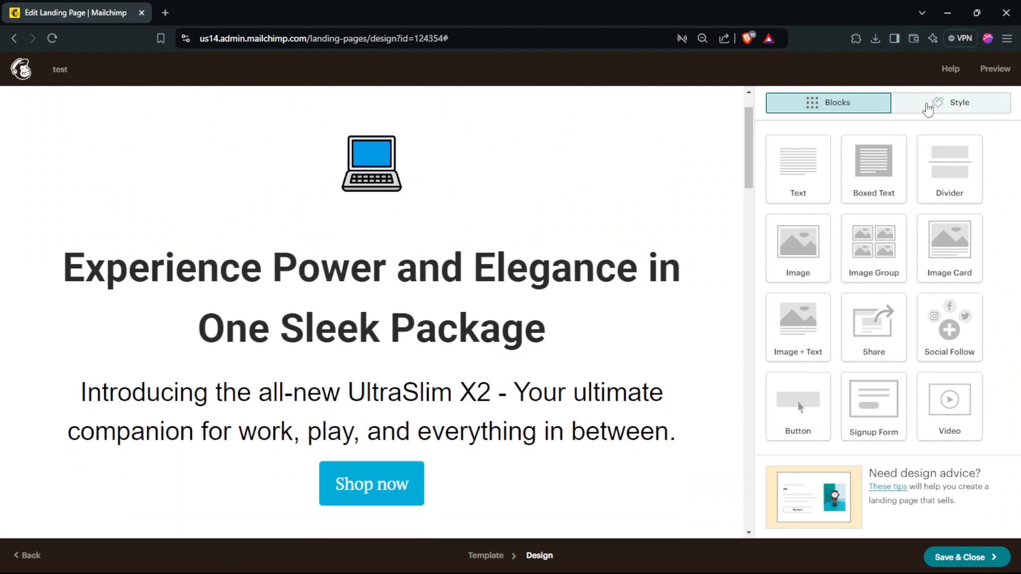
pyautogui.click(954, 107)
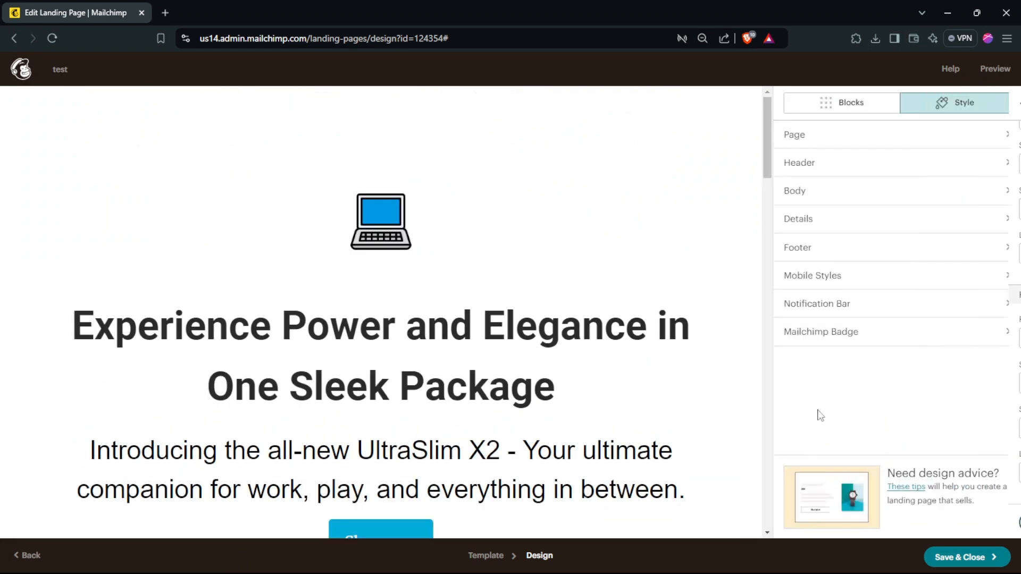
pyautogui.click(825, 171)
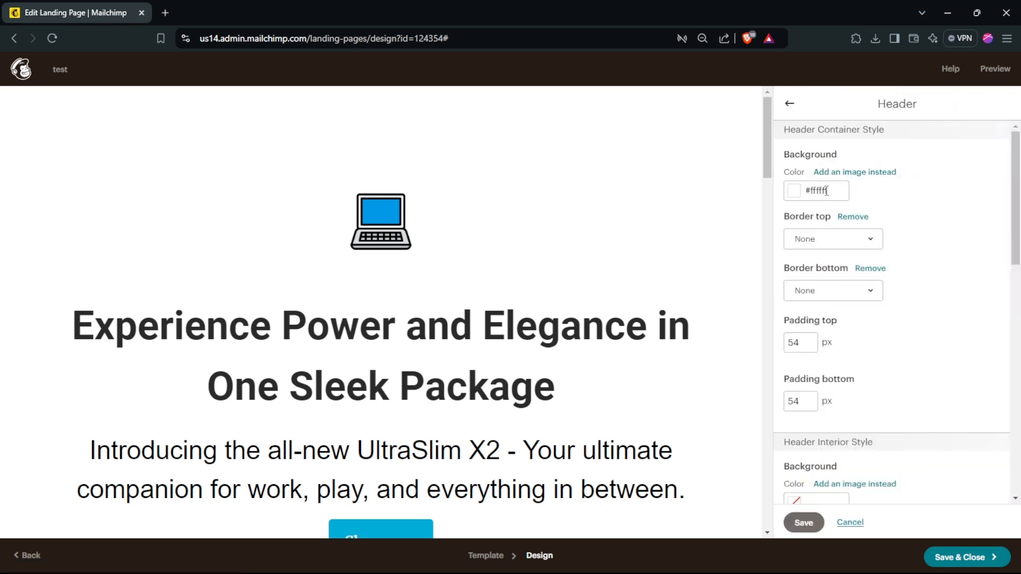
pyautogui.click(798, 193)
pyautogui.moveTo(821, 213); pyautogui.dragTo(791, 187)
pyautogui.click(797, 195)
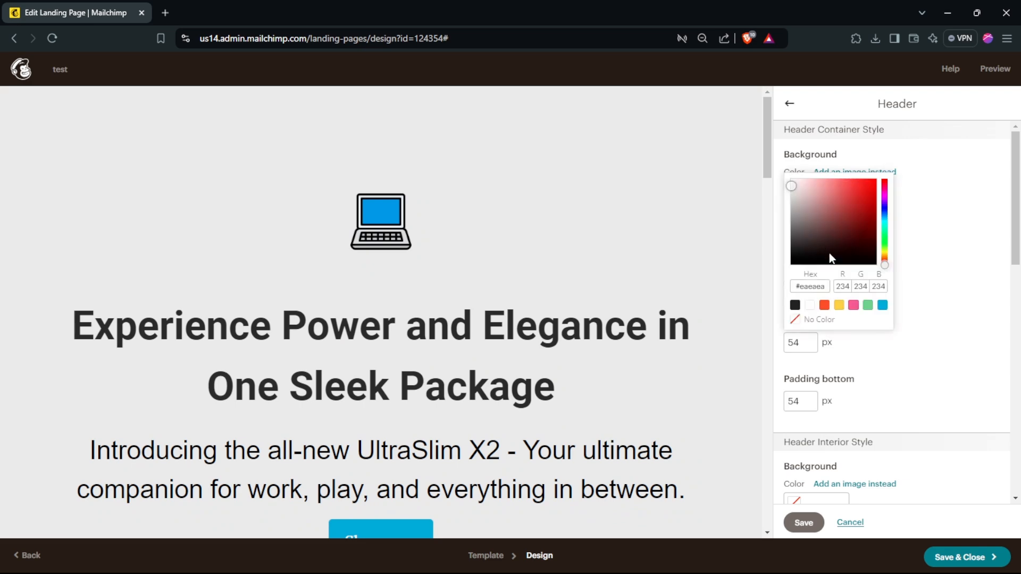
# Try the blue, green, pink and yellow swatches as the header background, and set it back to white #ffffff.
pyautogui.click(881, 305)
pyautogui.click(867, 306)
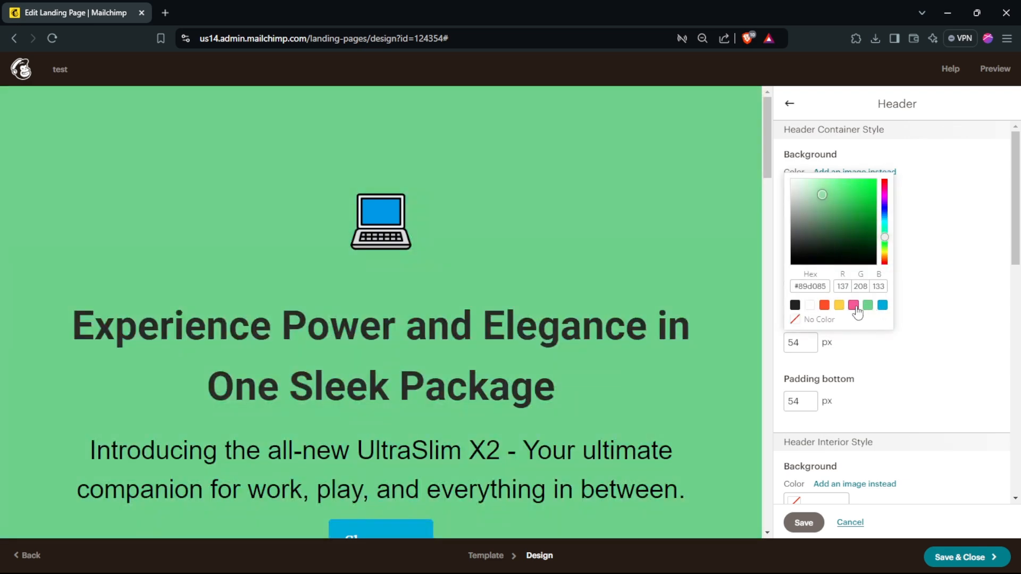
pyautogui.click(854, 305)
pyautogui.click(839, 305)
pyautogui.click(810, 305)
pyautogui.click(946, 229)
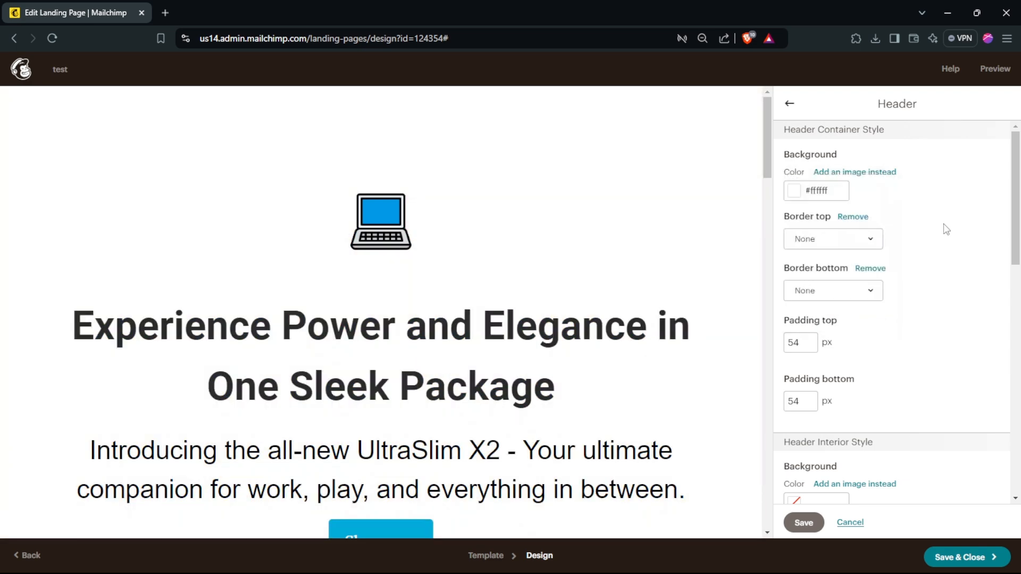
pyautogui.click(790, 104)
# Delete the contact information text block from the dark footer section below the customer testimonials.
pyautogui.moveTo(770, 137); pyautogui.dragTo(768, 149)
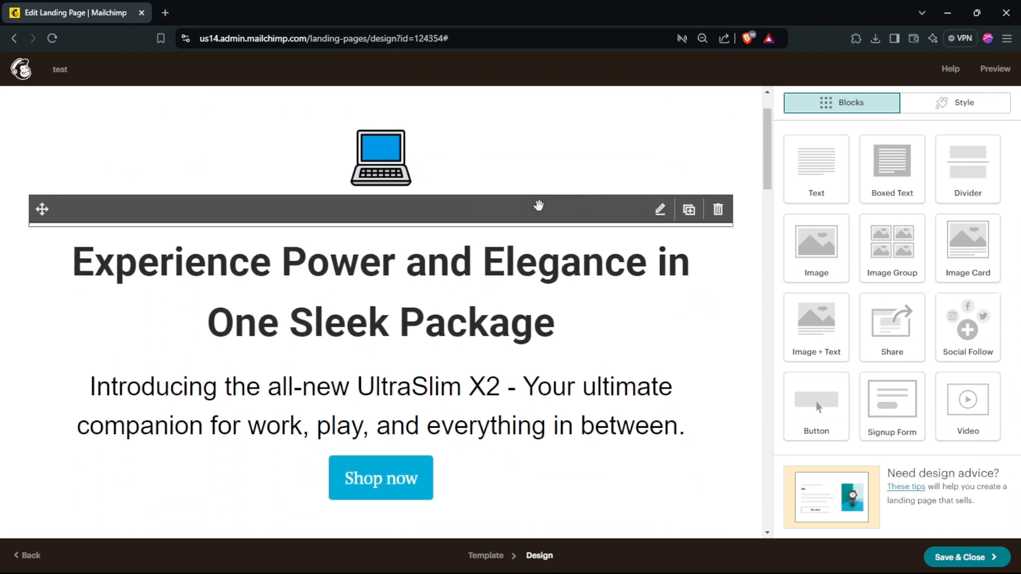
pyautogui.scroll(-2, 541, 398)
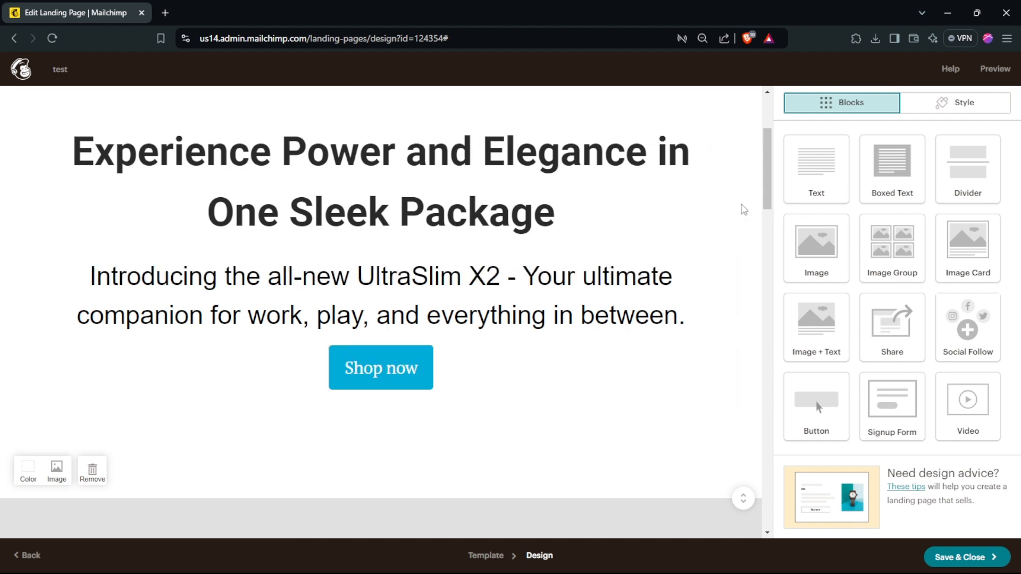
pyautogui.scroll(-2, 691, 202)
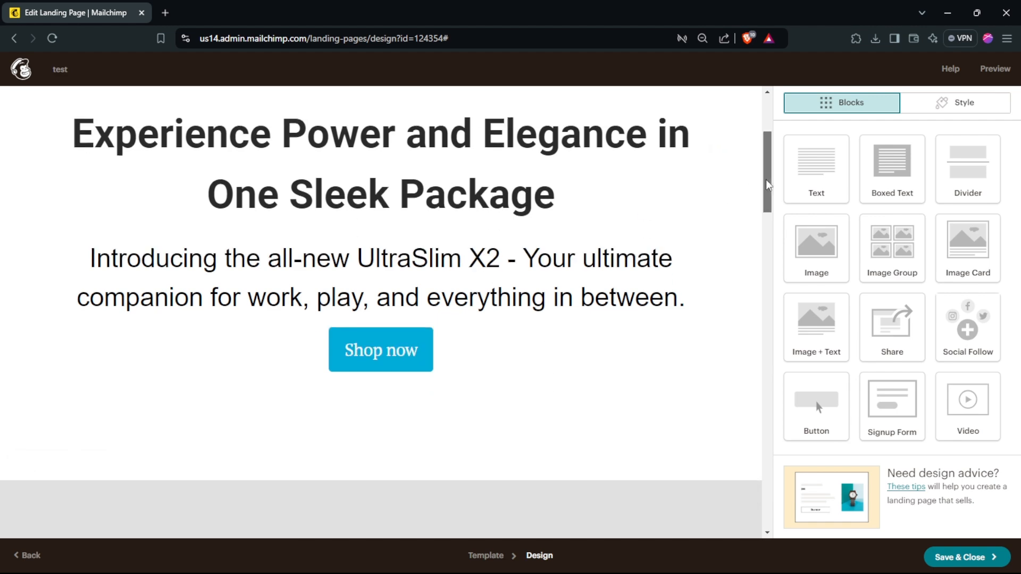
pyautogui.moveTo(769, 187); pyautogui.dragTo(795, 265)
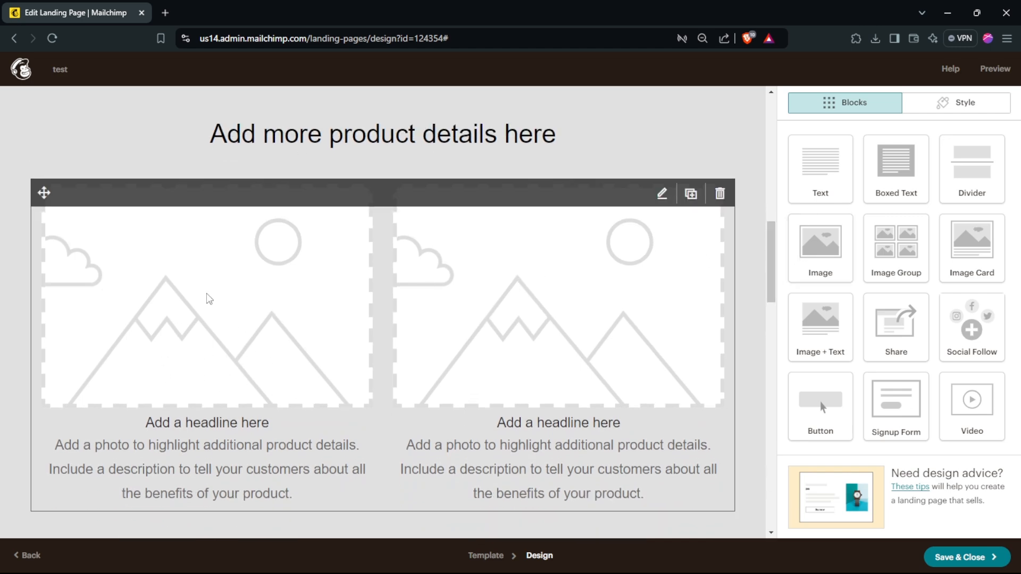
pyautogui.moveTo(770, 249)
pyautogui.mouseDown()
pyautogui.moveTo(769, 345)
pyautogui.moveTo(767, 253)
pyautogui.mouseUp()
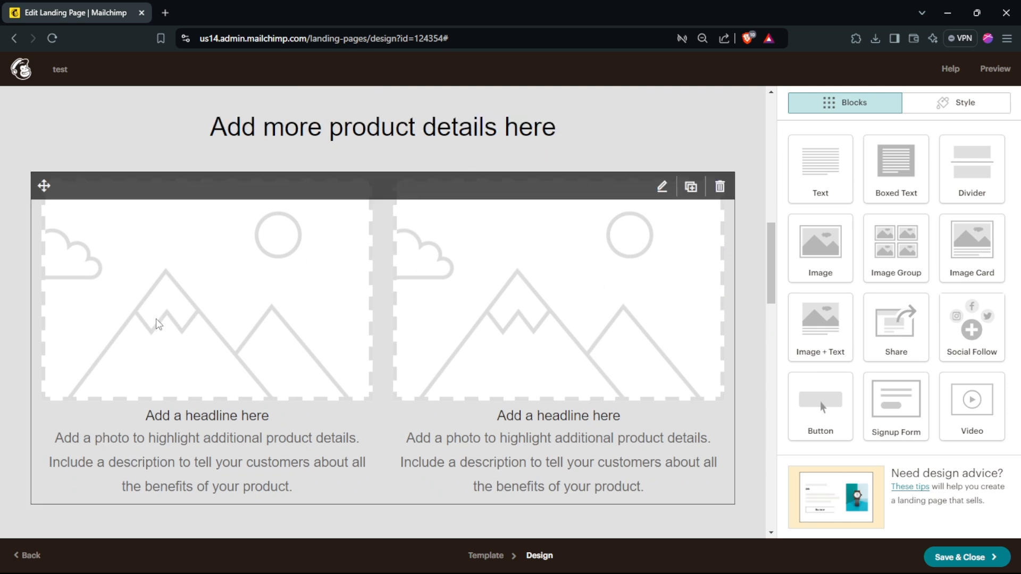
pyautogui.moveTo(770, 253); pyautogui.dragTo(770, 429)
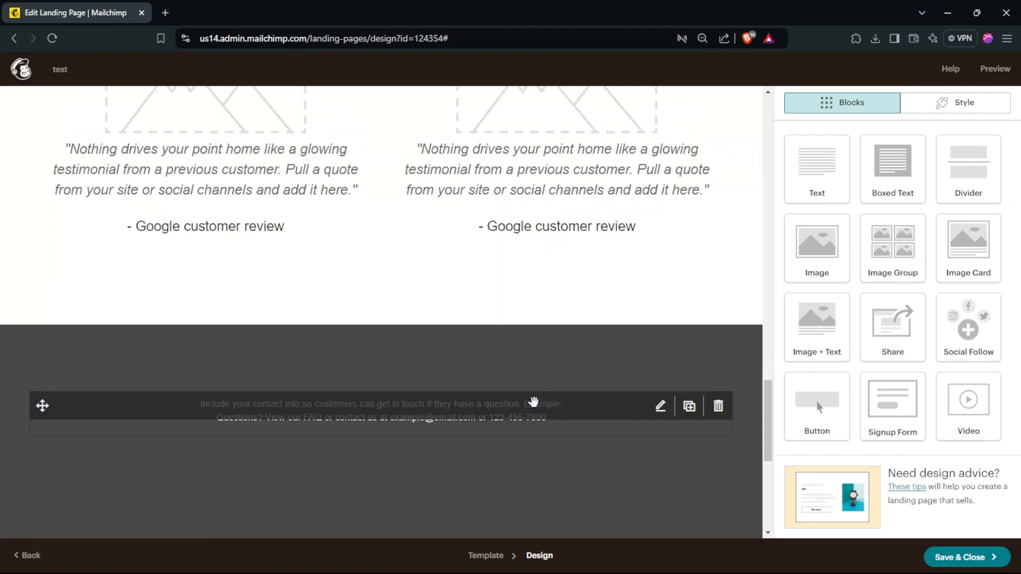
pyautogui.click(493, 426)
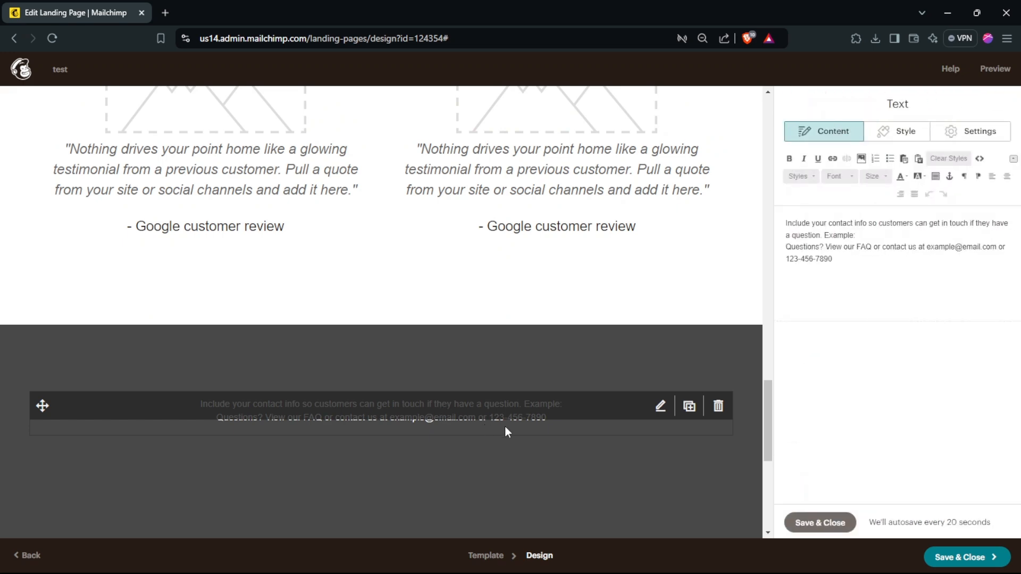
pyautogui.click(718, 407)
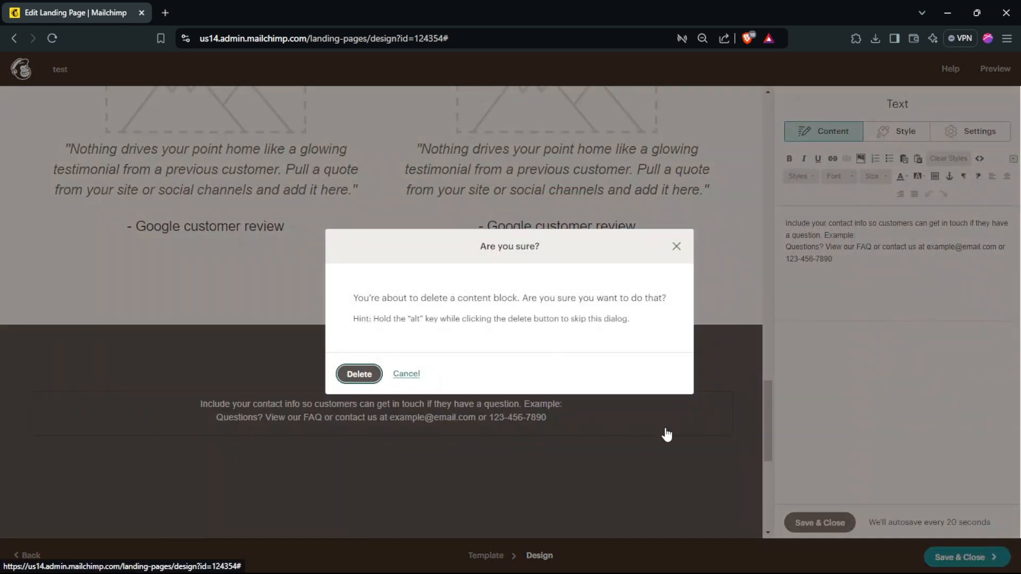
pyautogui.press('Return')
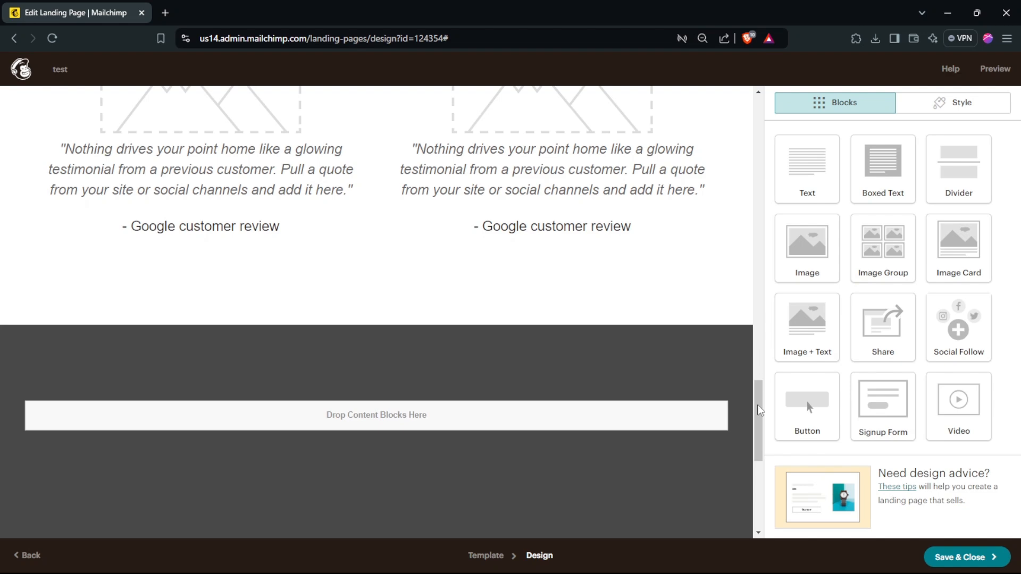
# Preview the landing page from its header section, and save and close the design.
pyautogui.moveTo(760, 409); pyautogui.dragTo(758, 138)
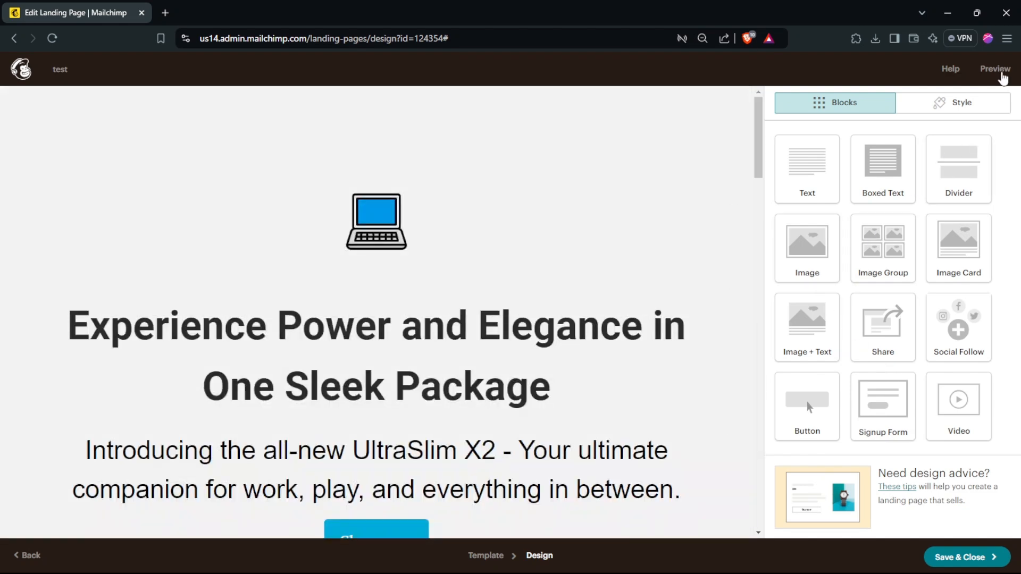
pyautogui.click(995, 69)
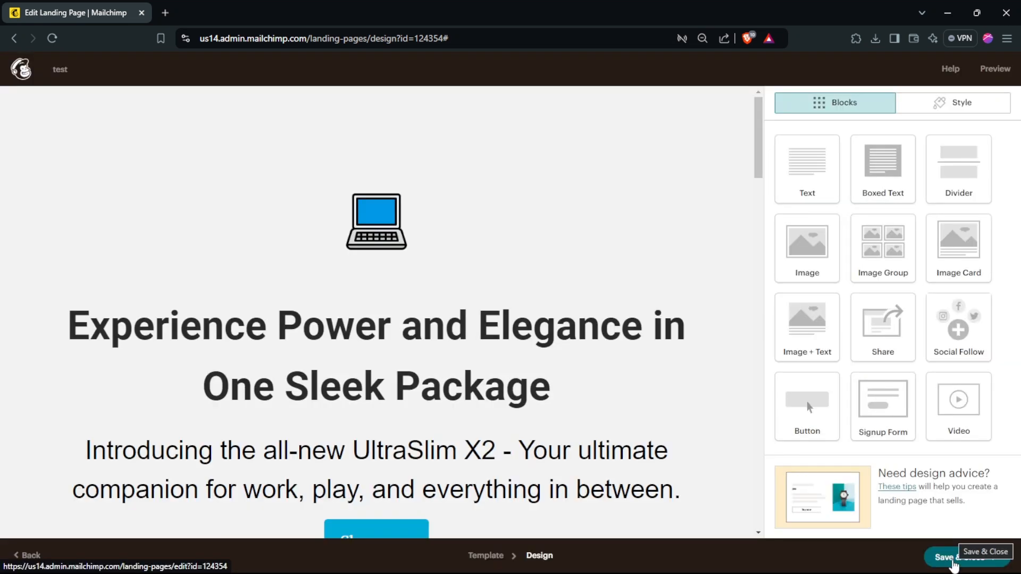
pyautogui.click(946, 559)
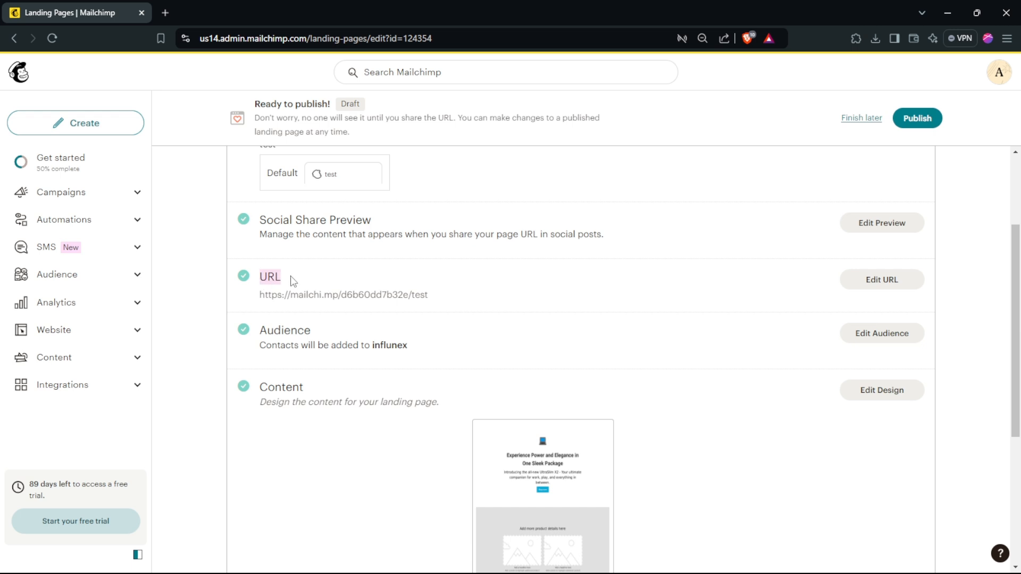
# Edit the landing page's URL settings, keeping the Mailchimp domain and the ending test, and save them.
pyautogui.click(879, 280)
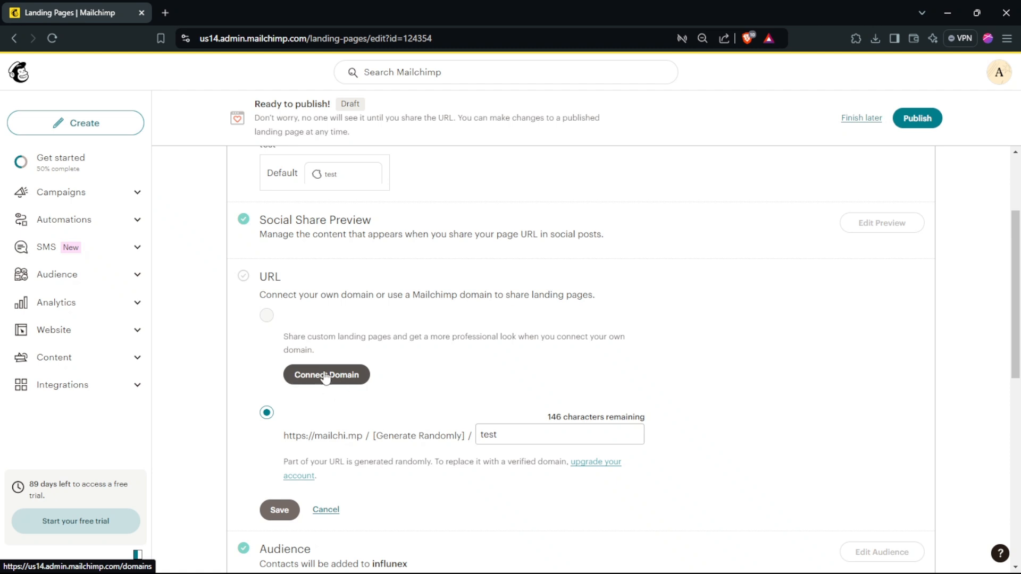
pyautogui.tripleClick(328, 433)
pyautogui.click(495, 437)
pyautogui.moveTo(508, 436); pyautogui.dragTo(479, 437)
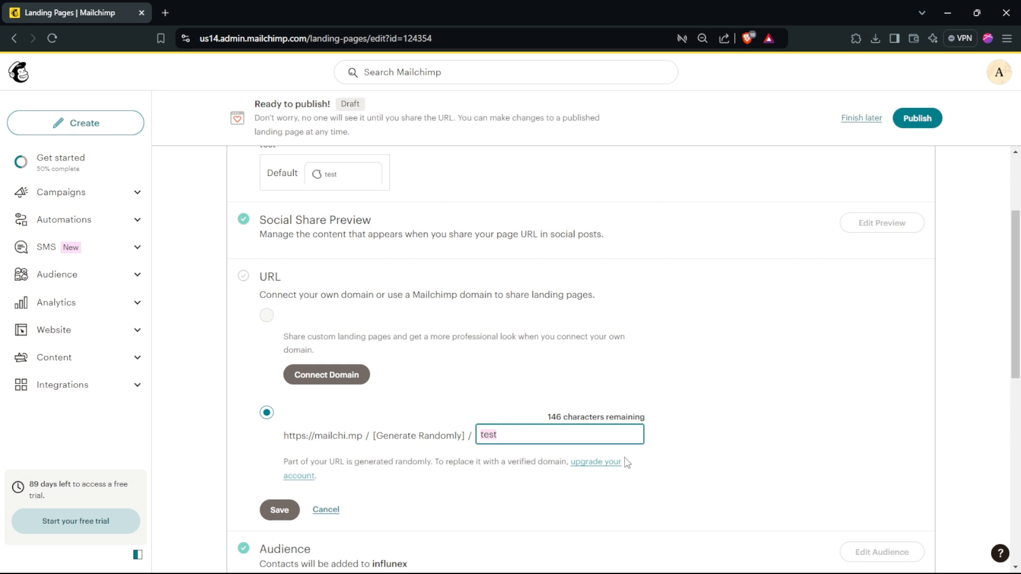
pyautogui.scroll(3, 1016, 293)
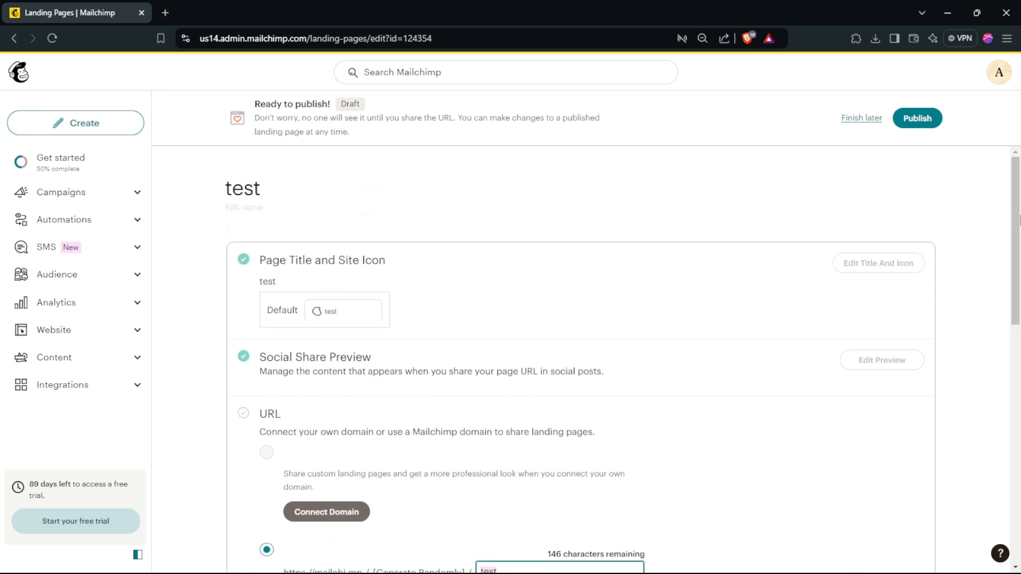
pyautogui.scroll(-6, 1019, 359)
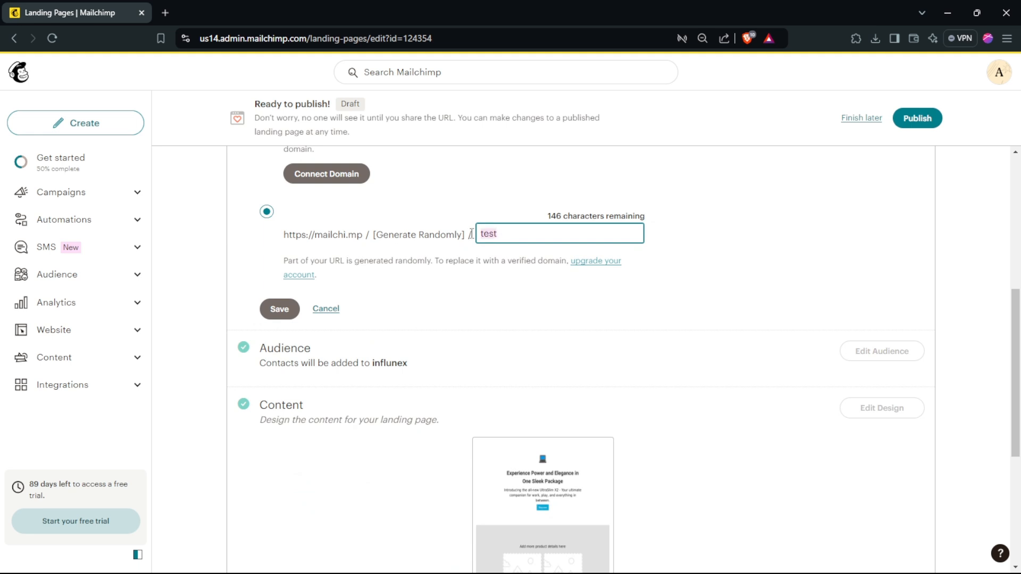
pyautogui.click(280, 309)
# Highlight the landing page's full Mailchimp address in the URL section to review it.
pyautogui.scroll(-2, 1019, 292)
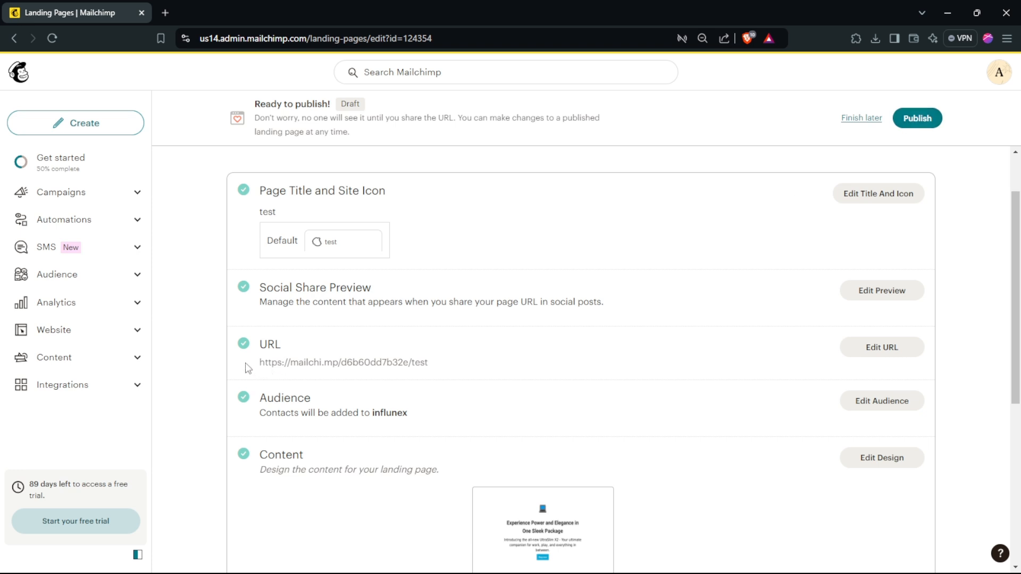
pyautogui.moveTo(246, 365); pyautogui.dragTo(424, 364)
pyautogui.tripleClick(399, 364)
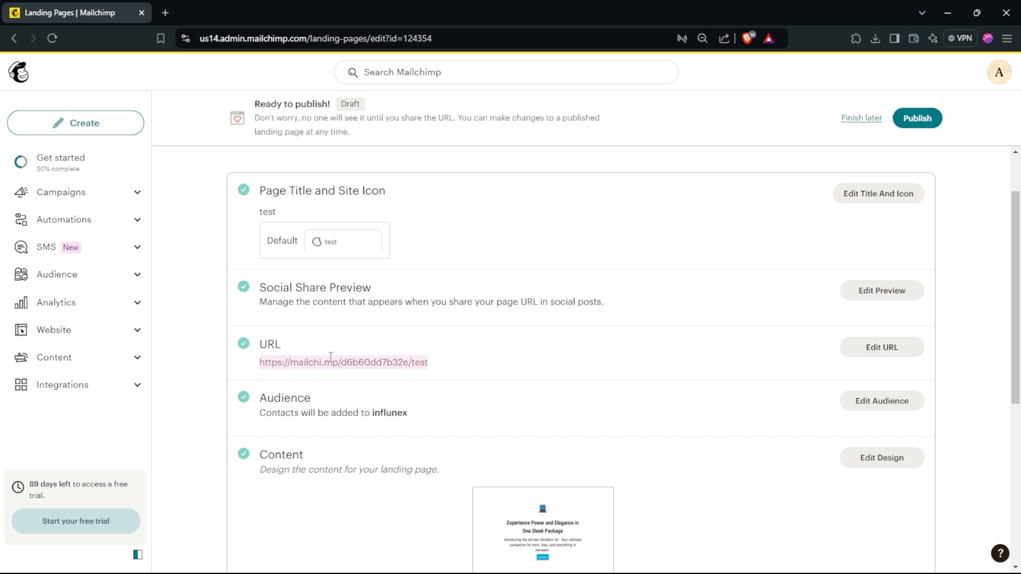
pyautogui.click(323, 364)
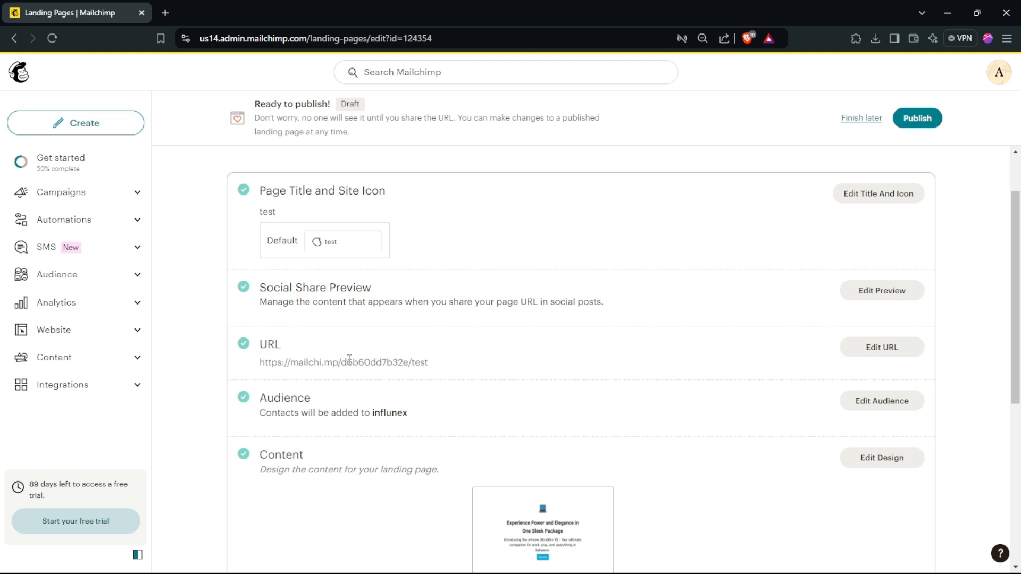